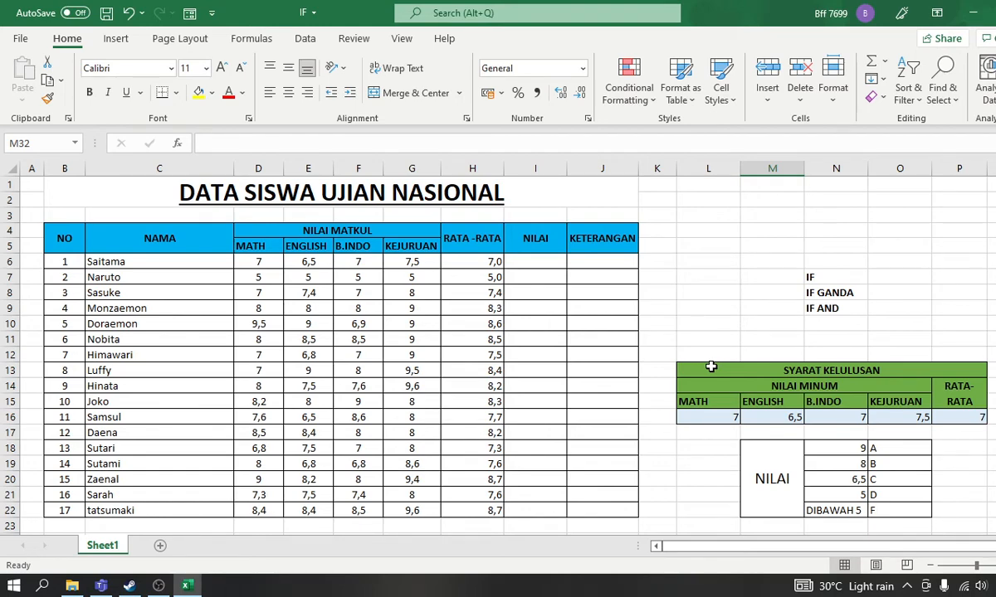
Enter =IF(H6>=L16;"Lulus";"Tidak Lulus") in cell I6, the first student's NILAI cell.
key(Up)
key(Up)
key(Up)
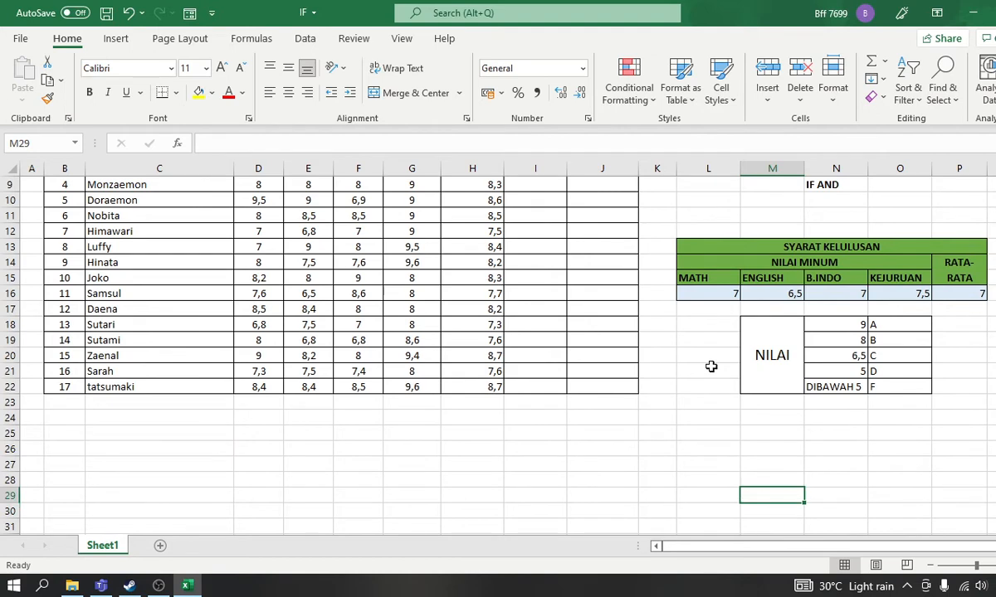
scroll(704, 380, up, 3)
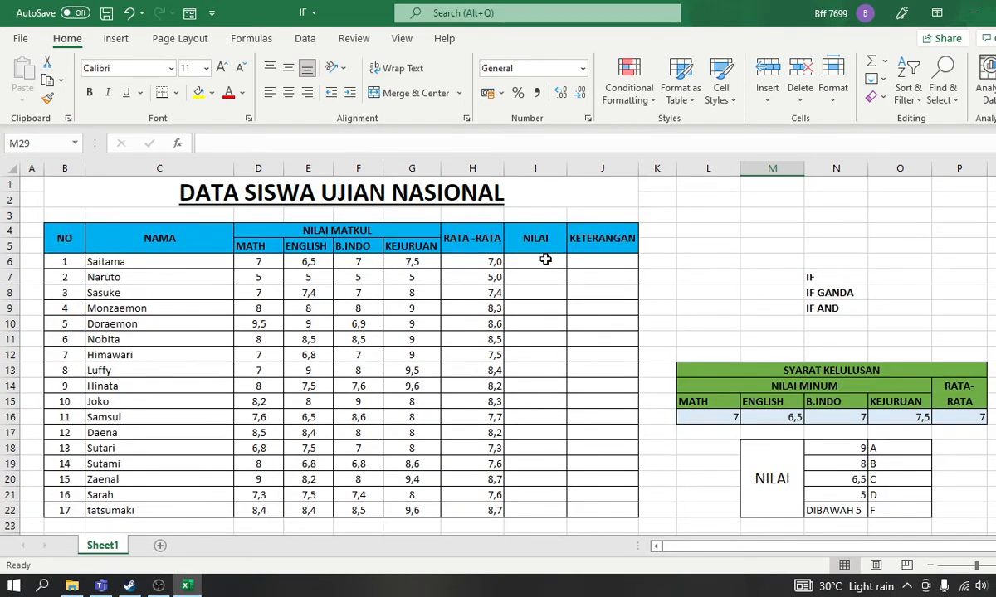
click(543, 262)
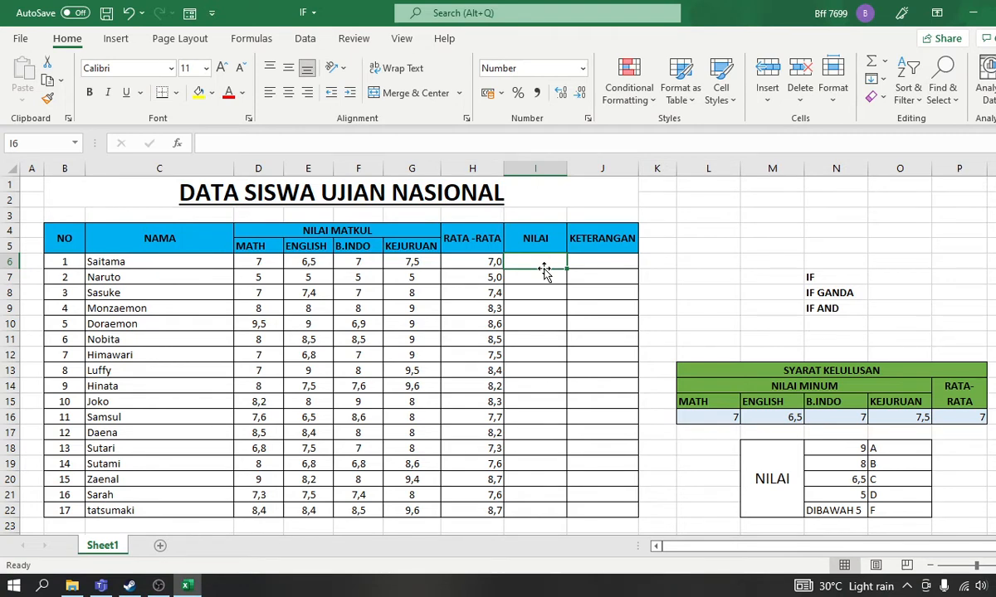
text(=IF()
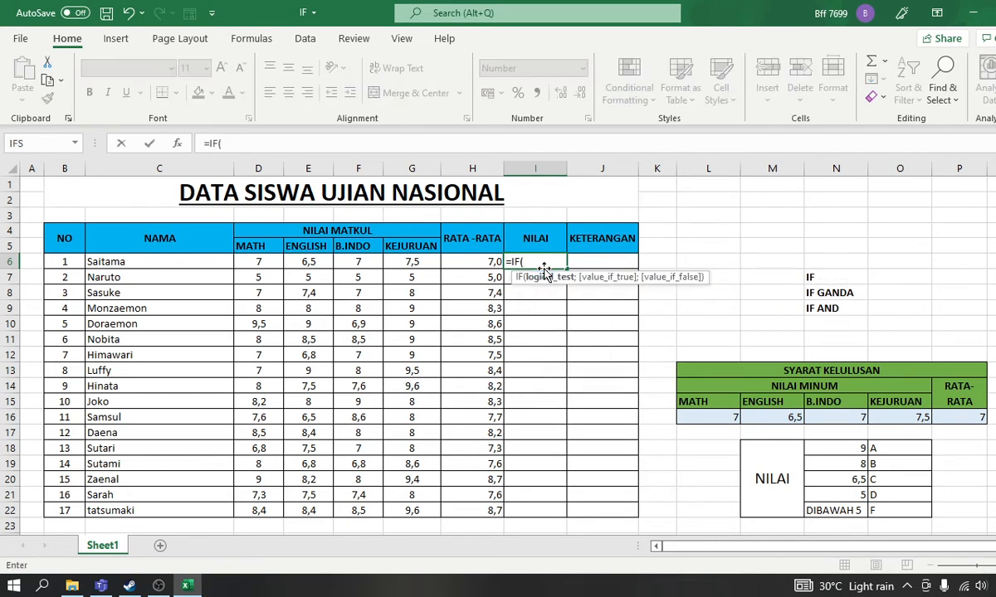
key(Left)
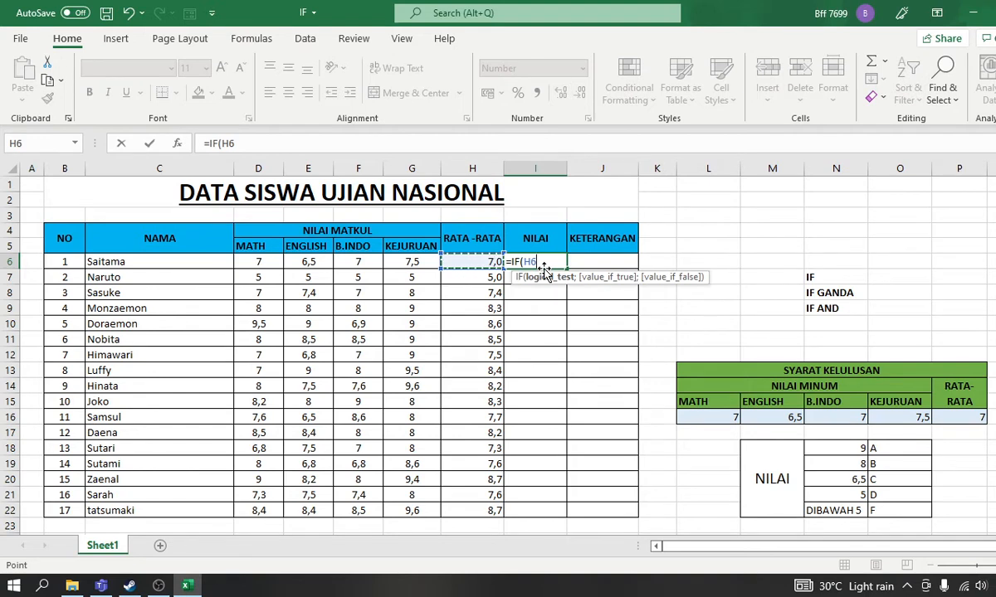
text(>=)
click(723, 414)
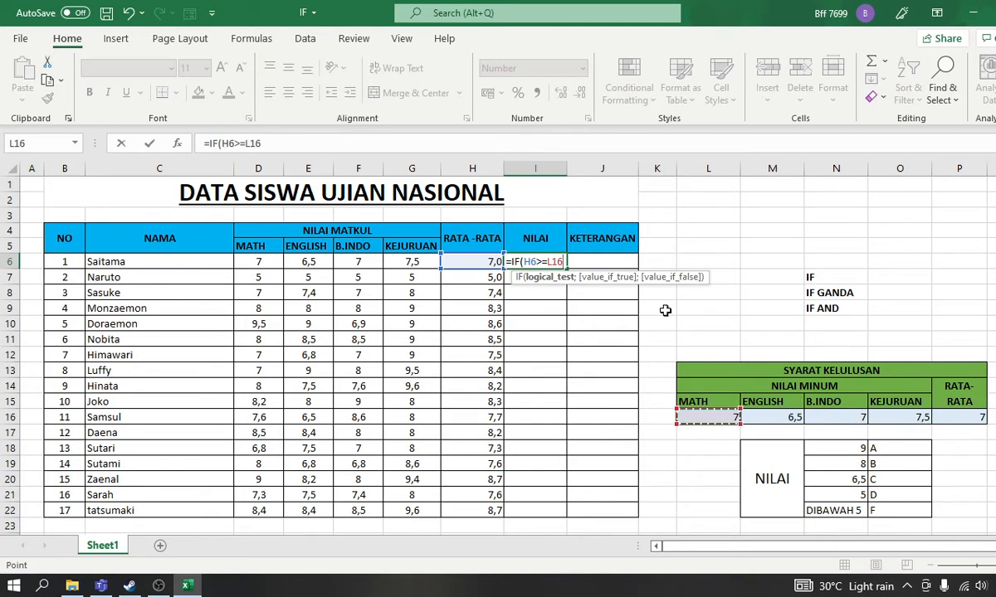
text(;"Lu)
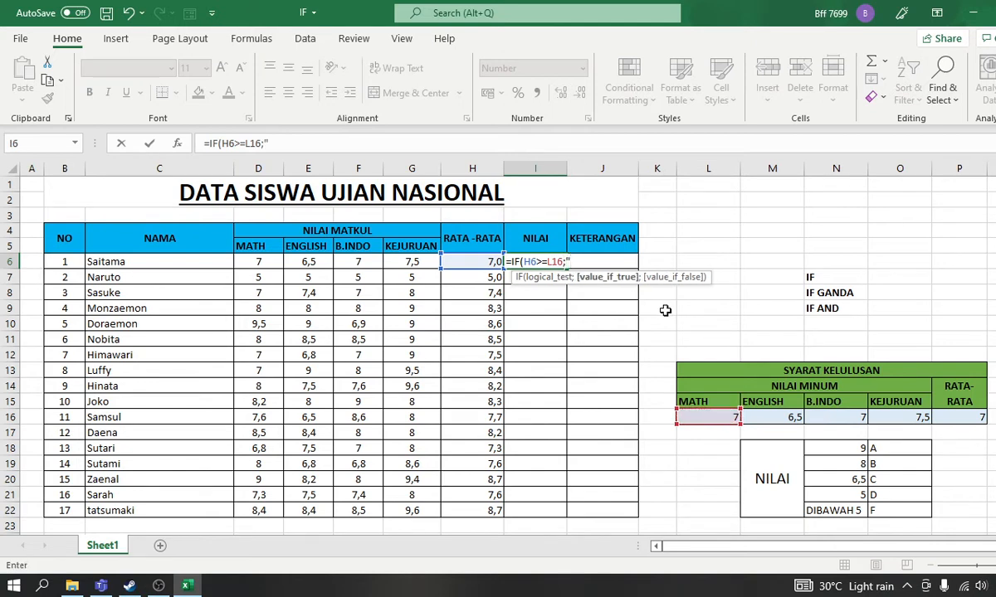
text(lus";)
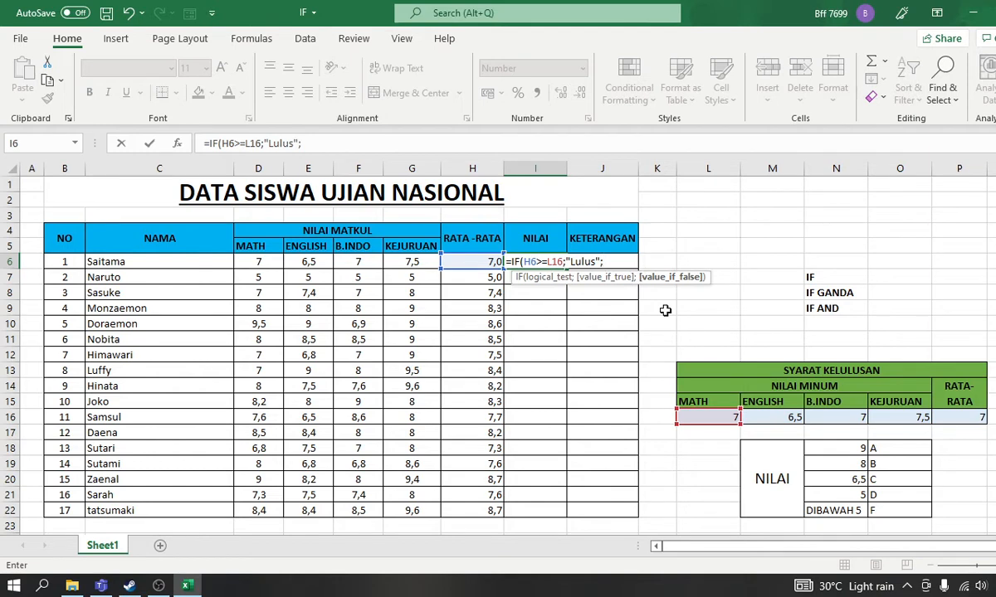
text("Tidak Lulus")
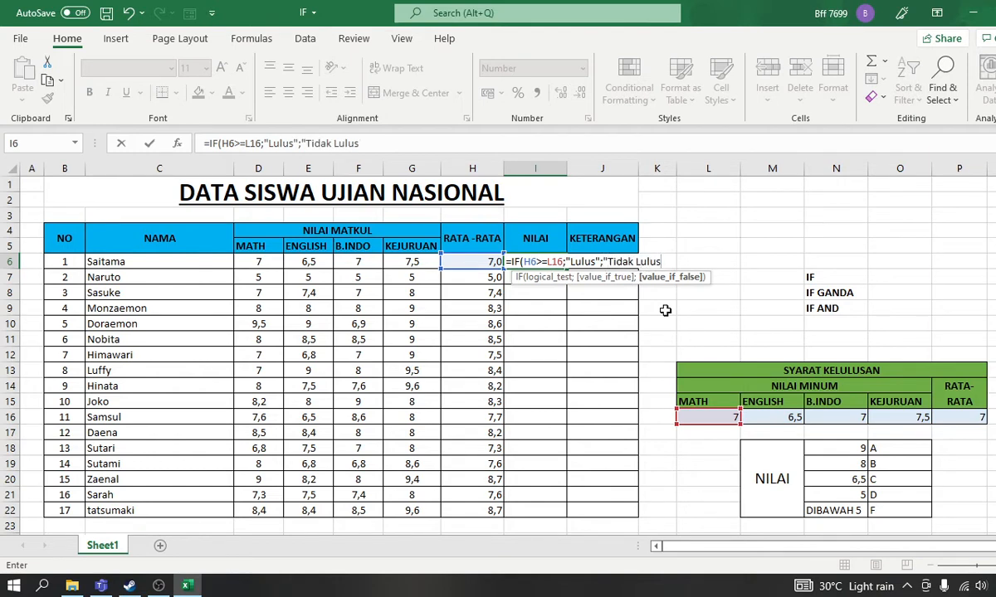
text())
key(Return)
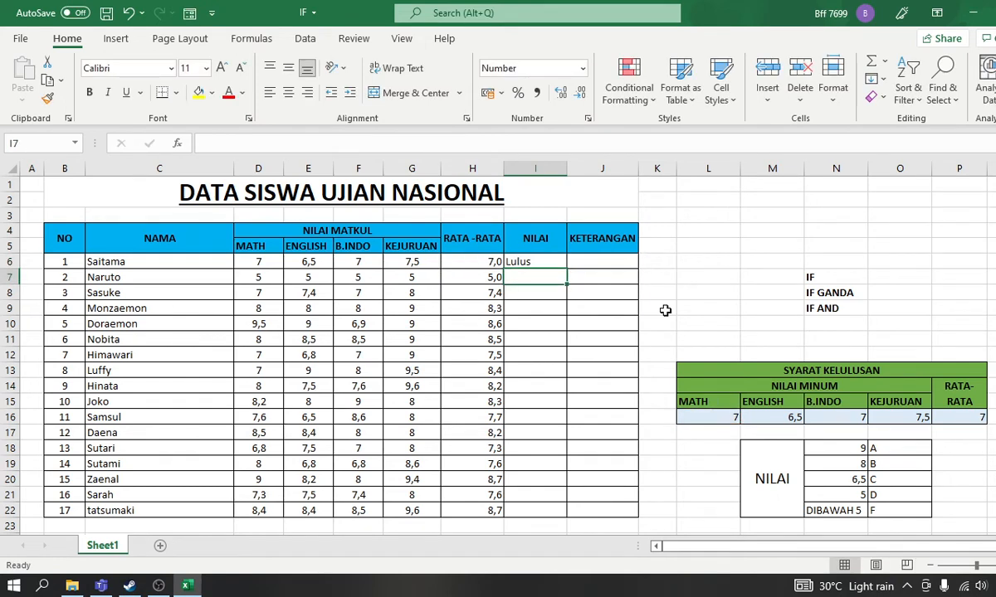
Test the pass/fail formula by replacing the first student's average in H6 with 1.
key(Up)
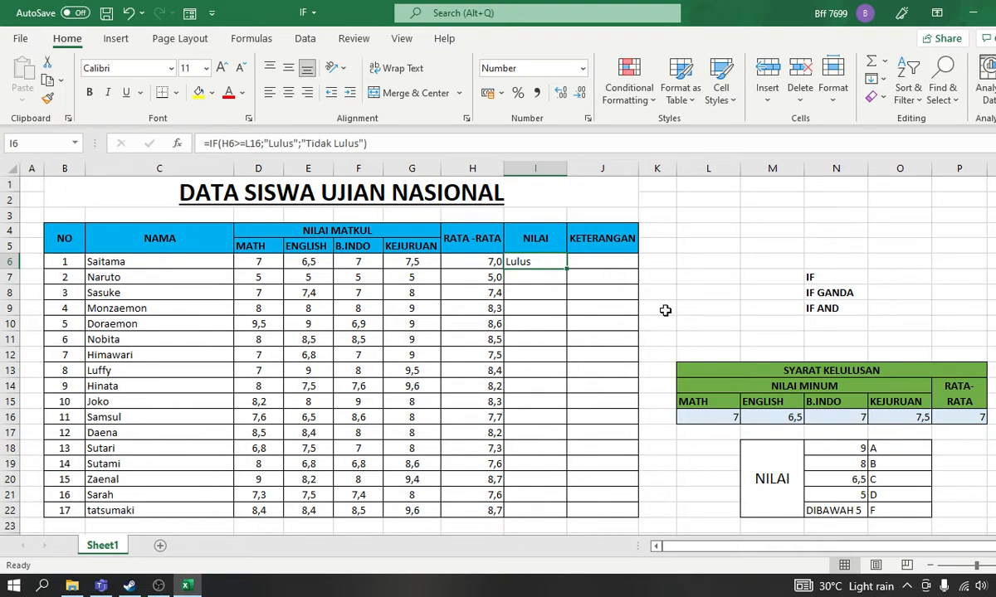
key(Left)
key(Right)
click(725, 417)
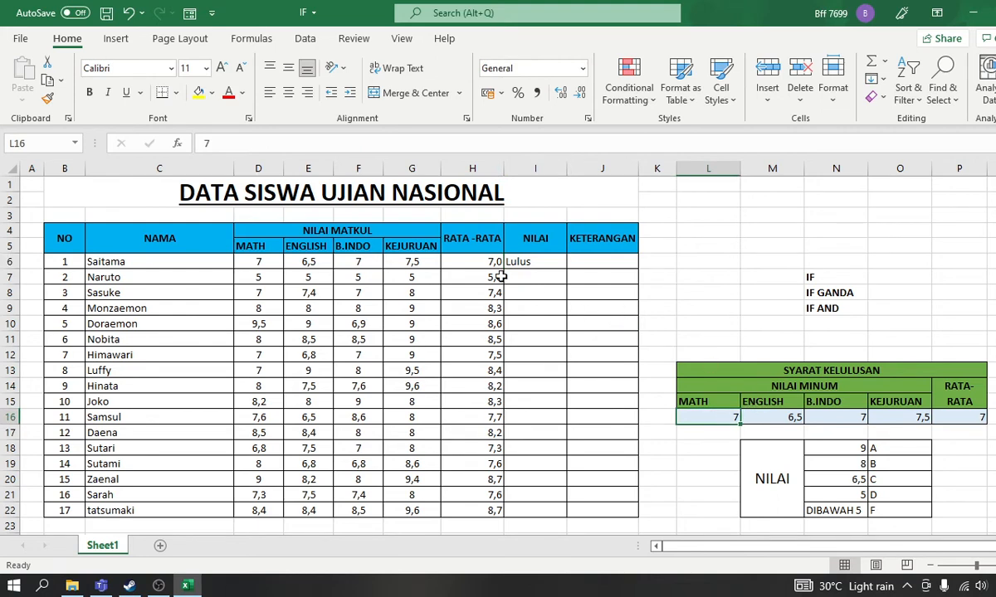
click(470, 260)
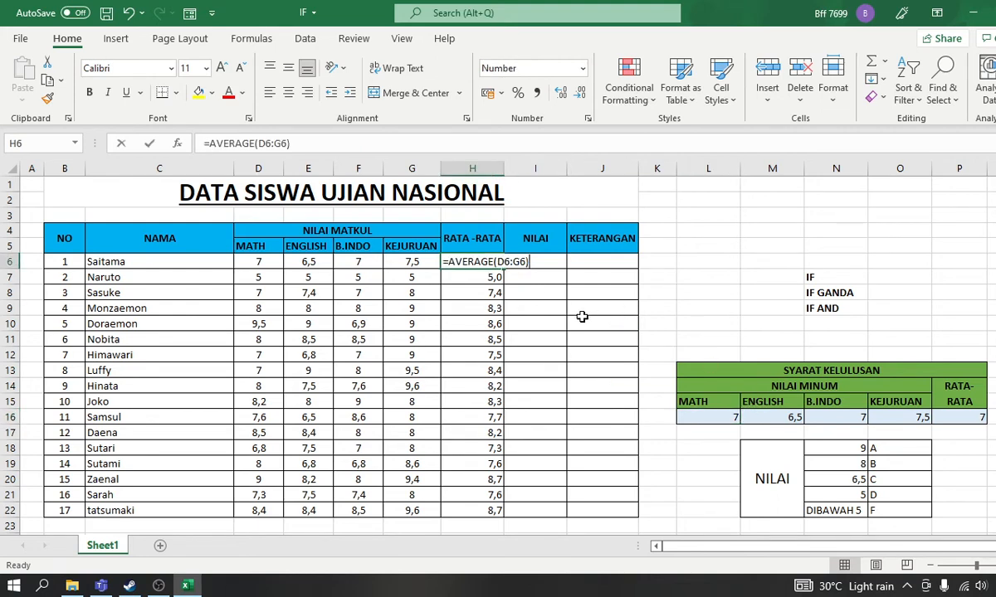
text(1)
key(Return)
key(Up)
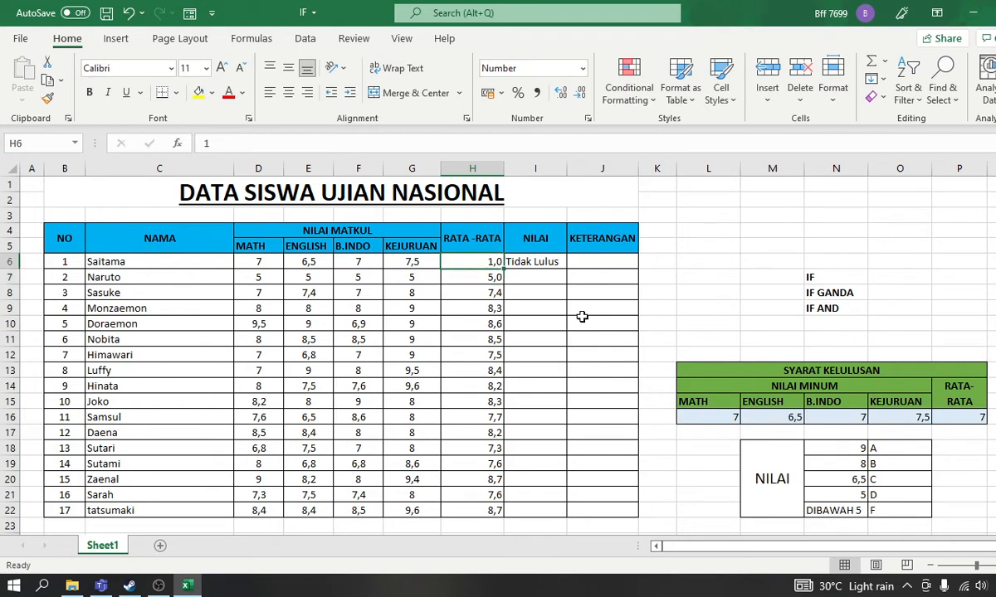
Try 8 as the average in H6, and undo both test entries to restore the AVERAGE formula.
text(8)
key(Return)
key(Up)
key(ctrl+z)
key(ctrl+z)
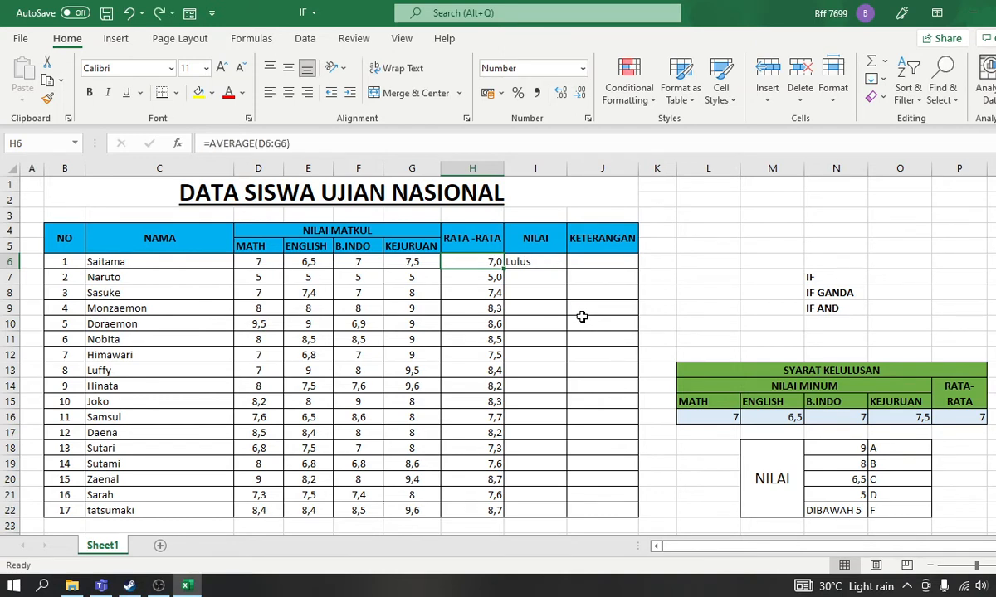
Delete the pass/fail IF formula from cell I6.
key(Down)
key(Up)
key(Down)
key(Up)
key(Right)
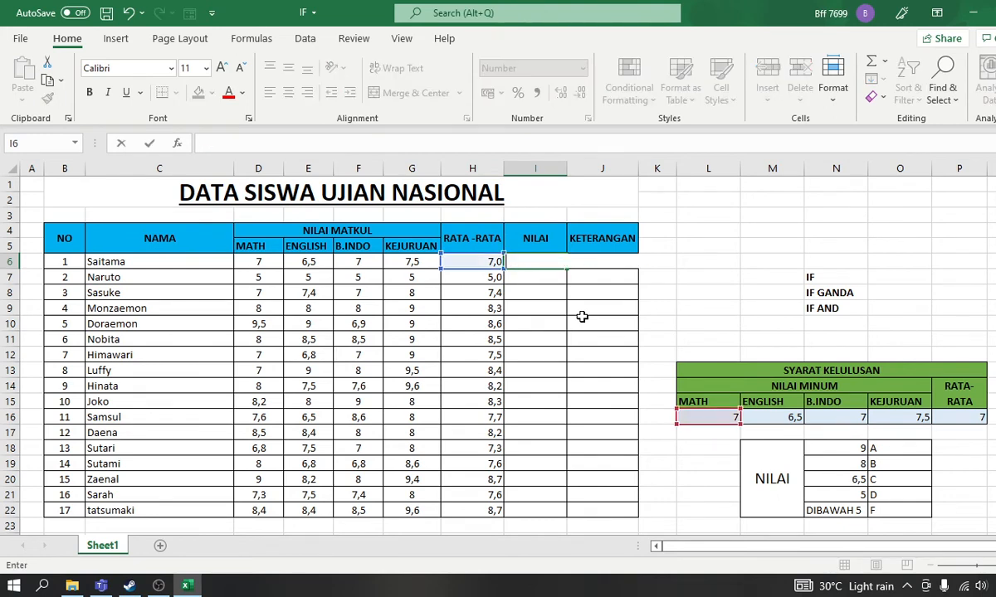
key(Delete)
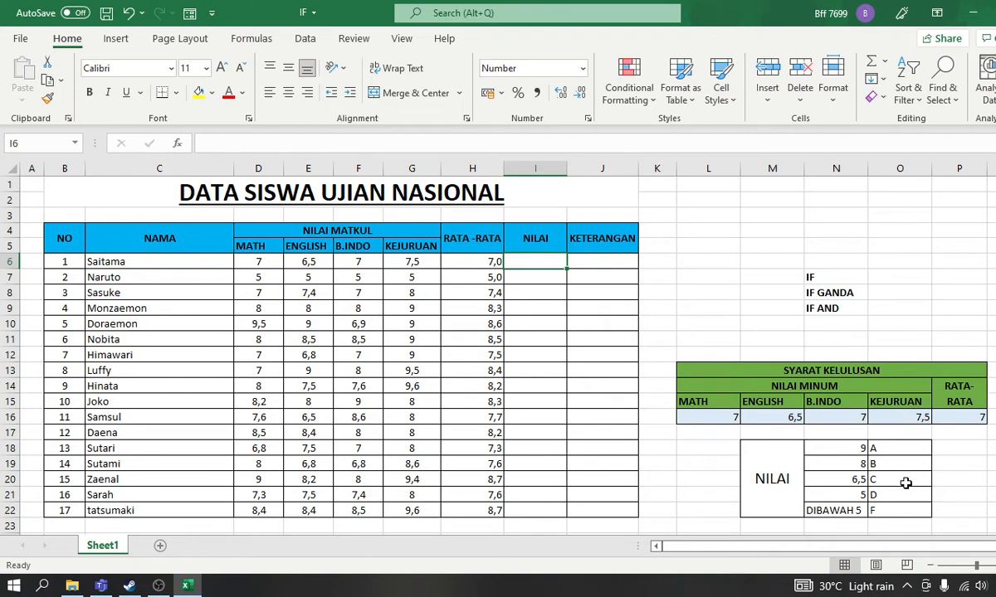
Start a nested IF formula in cell I6 that returns "A" when H6>=9.
click(862, 464)
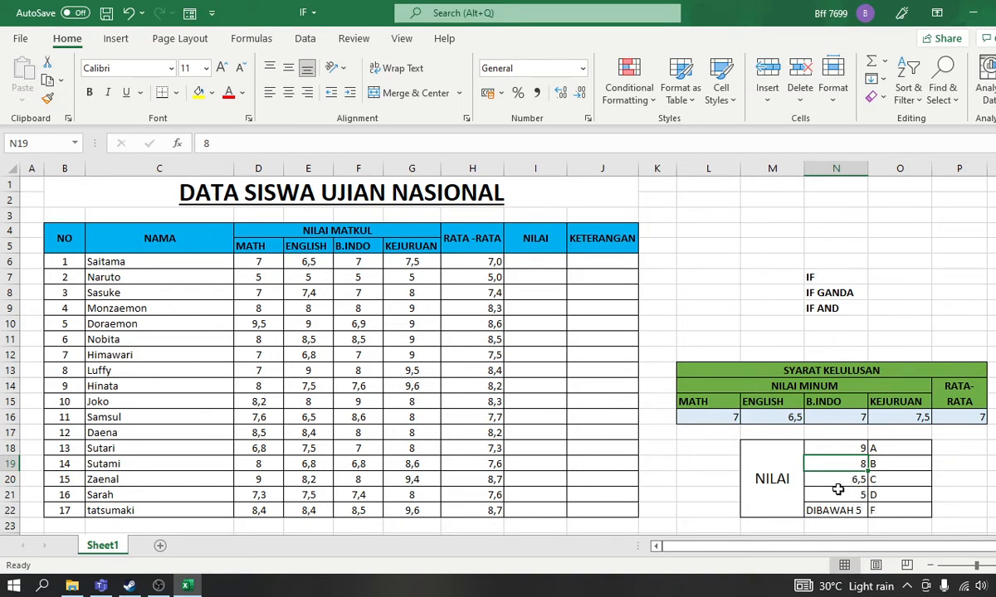
click(535, 261)
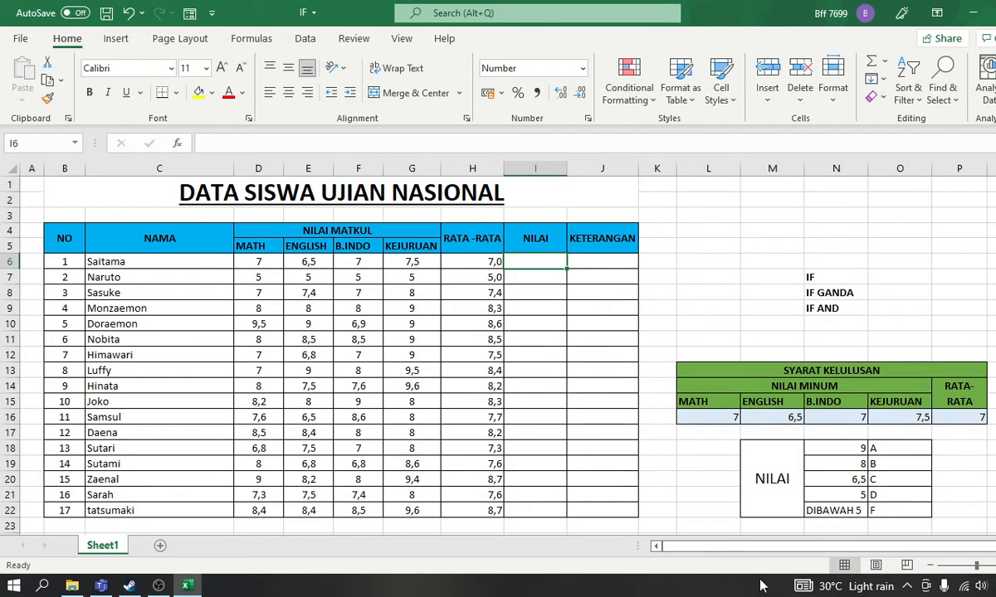
text(=)
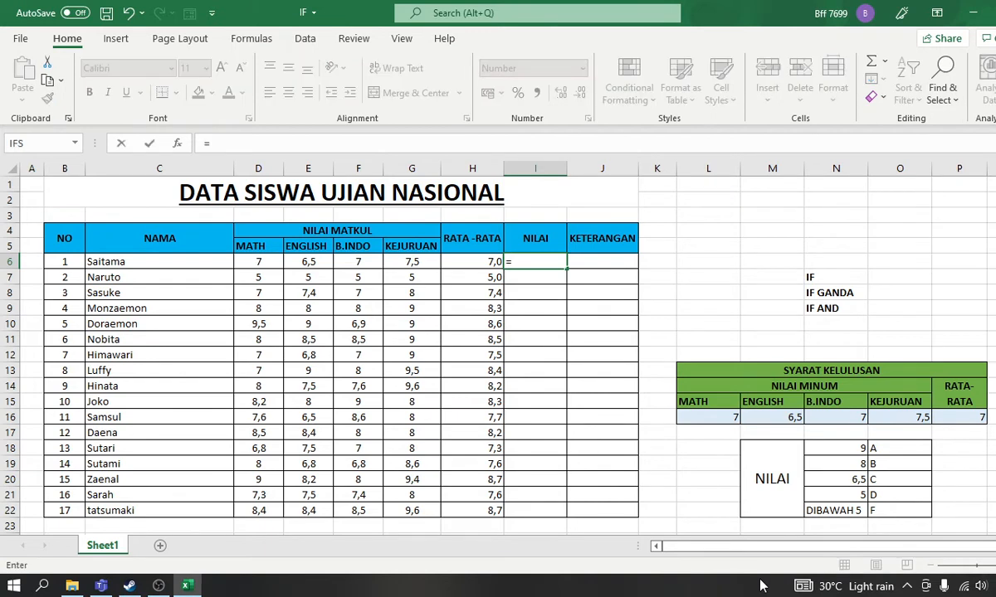
text(i)
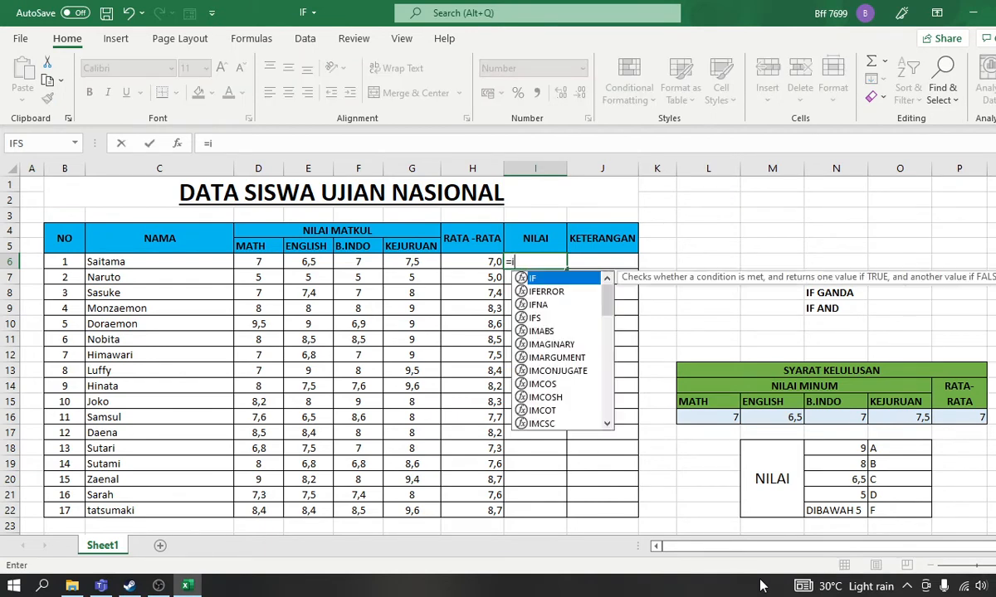
text(f)
key(Tab)
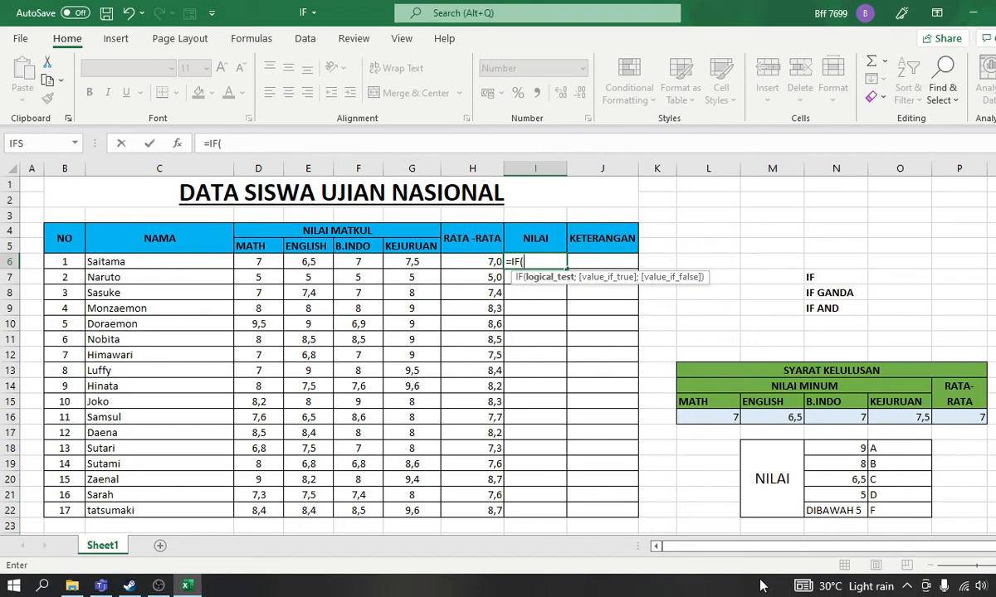
click(465, 264)
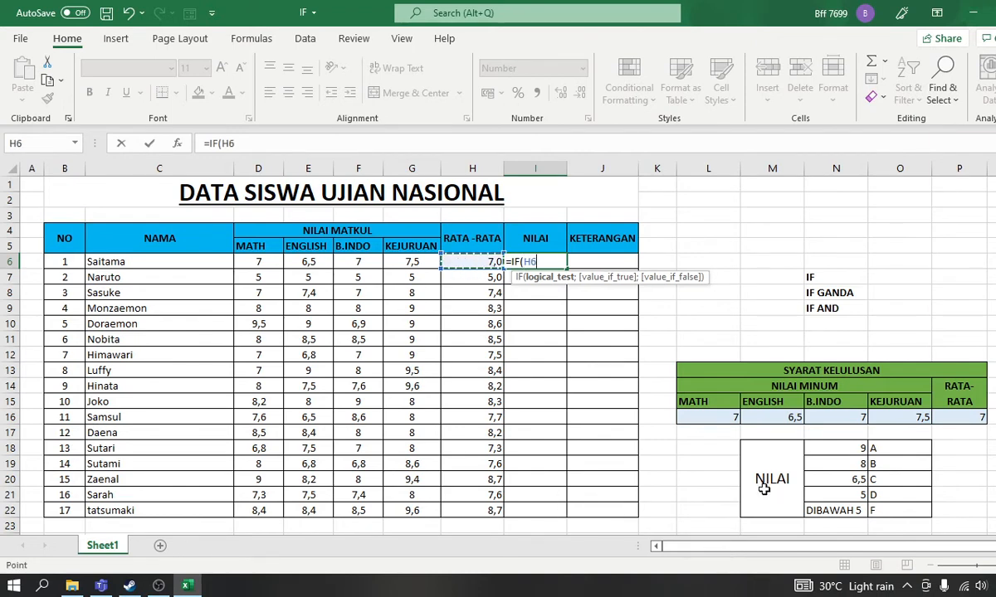
text(>=)
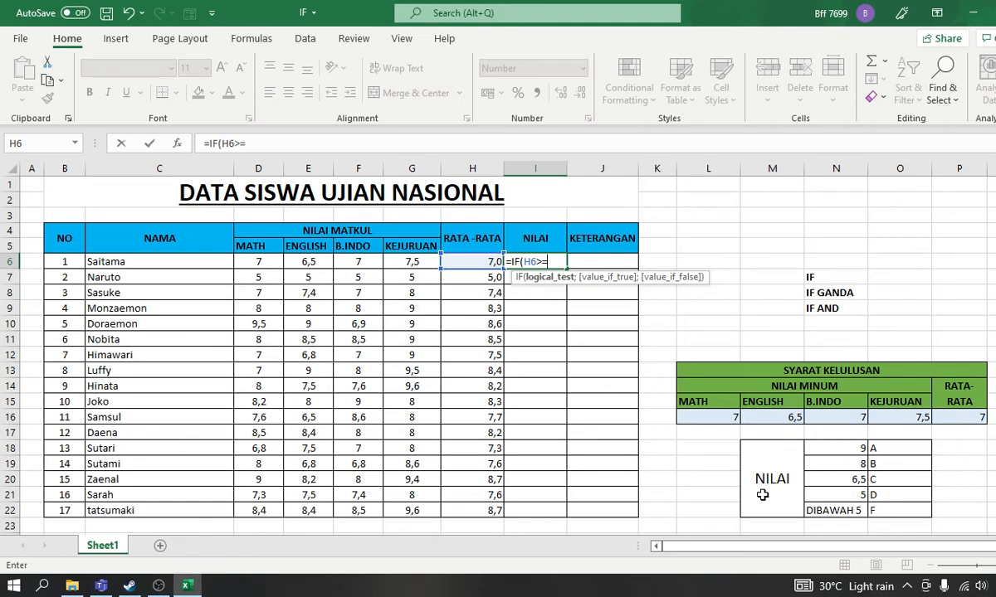
text(9)
text(;")
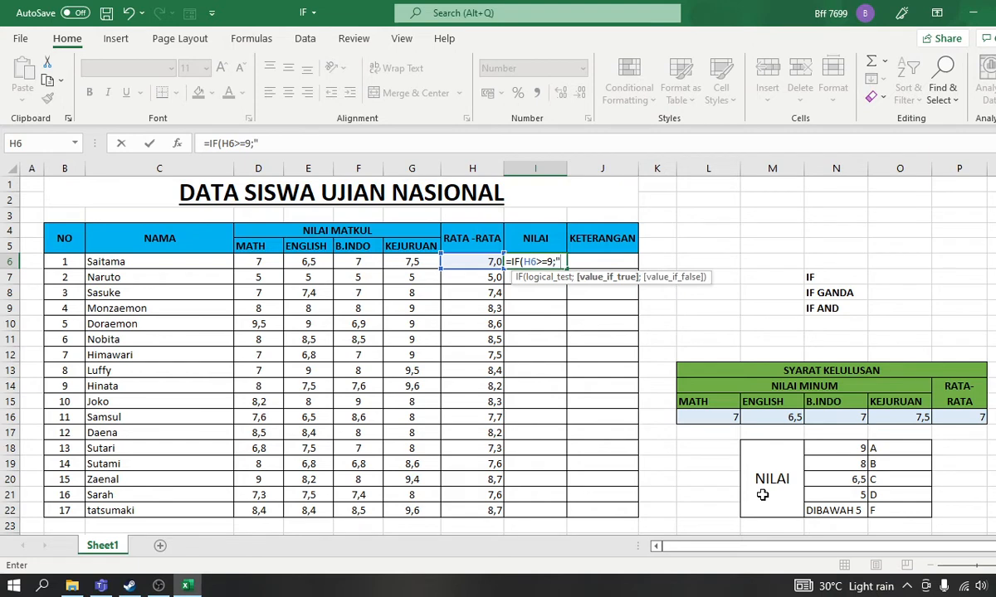
text(A";)
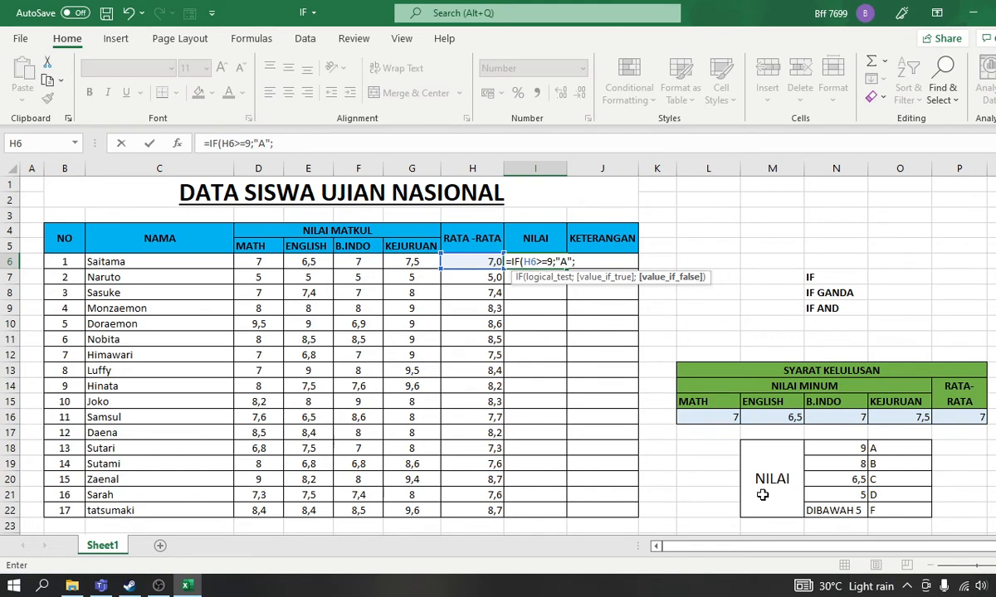
Add a second IF as the false value, returning "B" when H6>=8, and open a third IF inside it.
text(if)
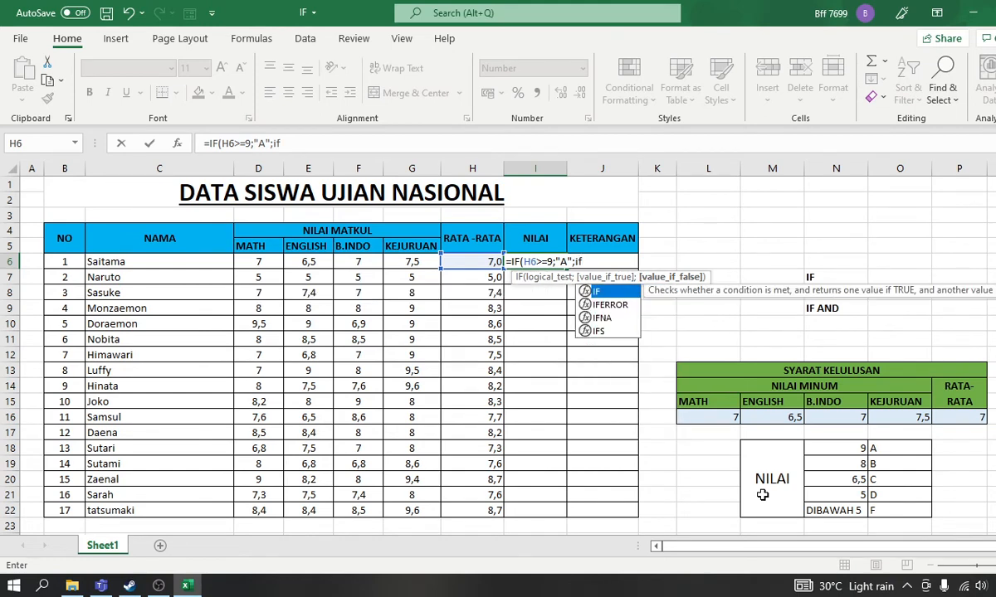
text(()
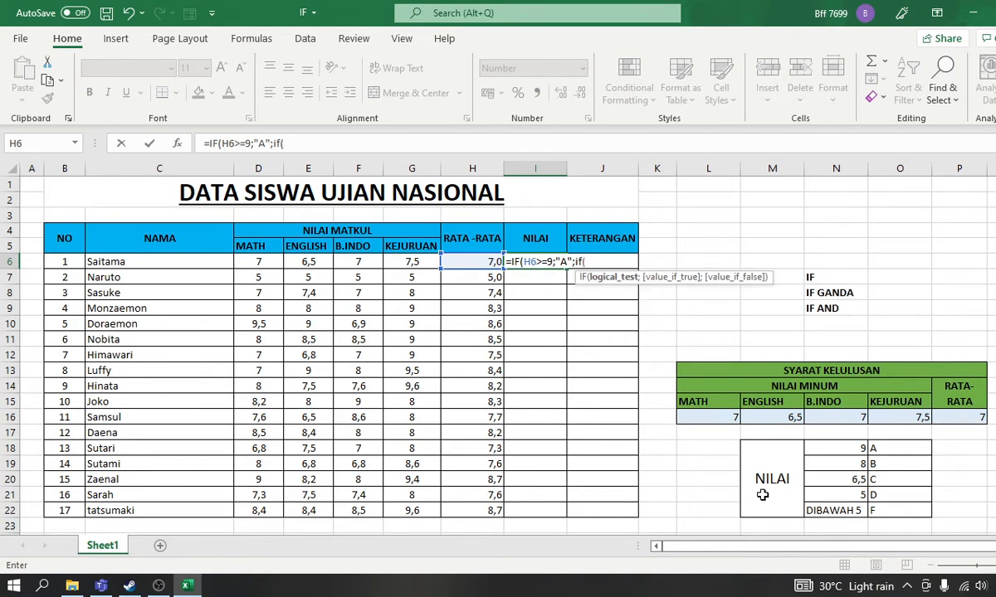
key(Left)
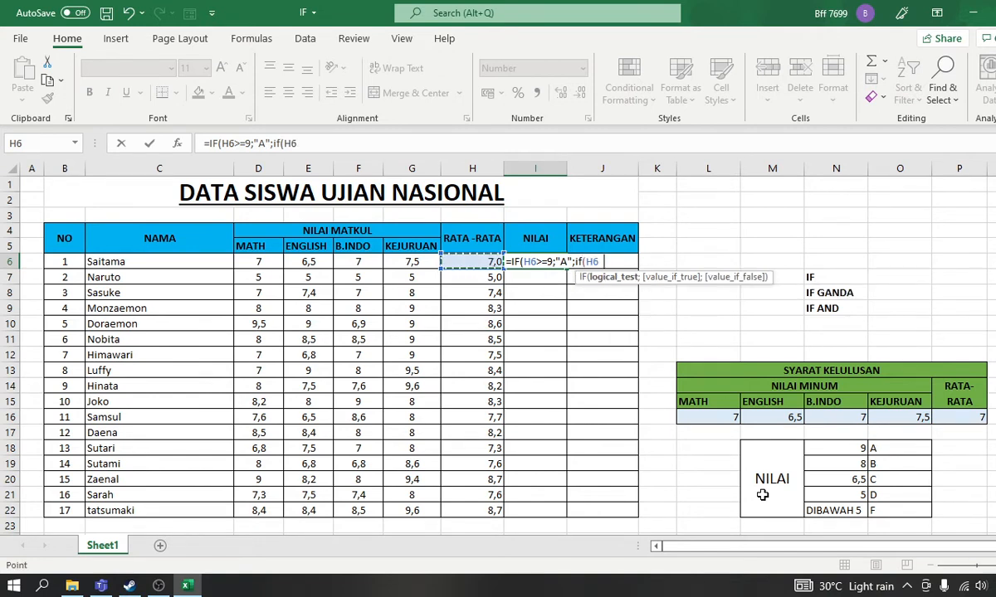
text(>=8)
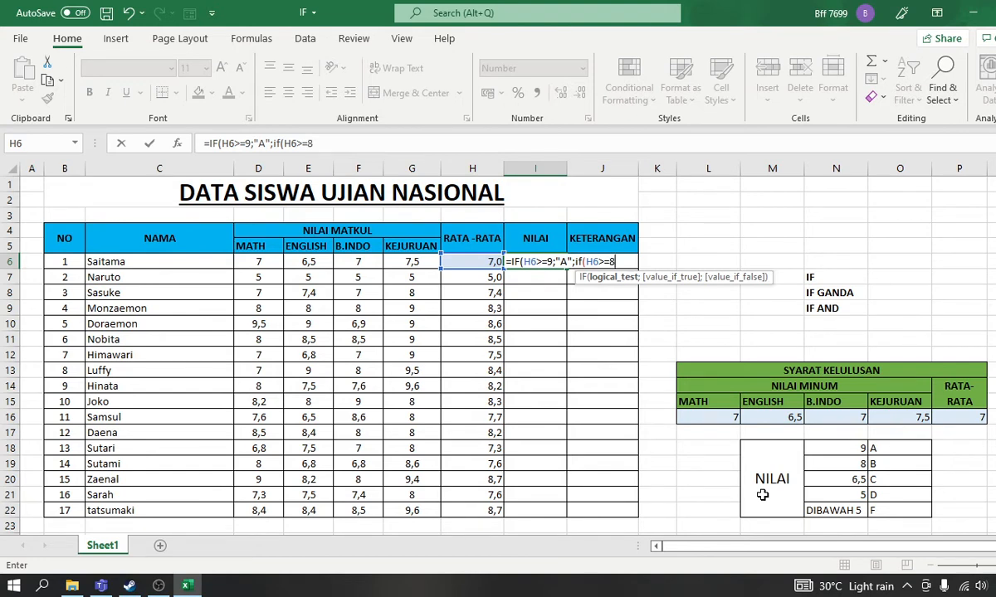
text(;")
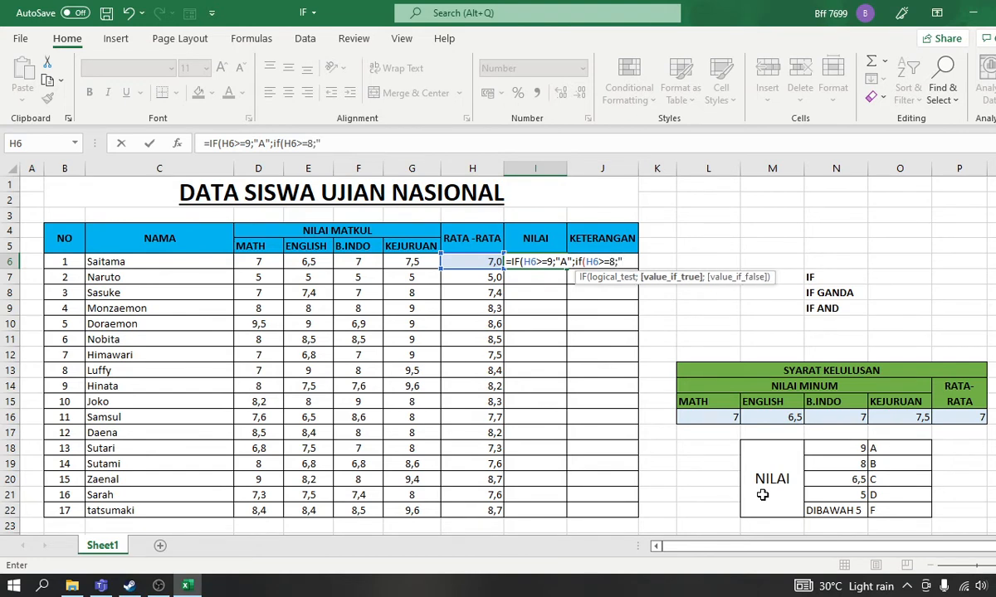
text(B";if()
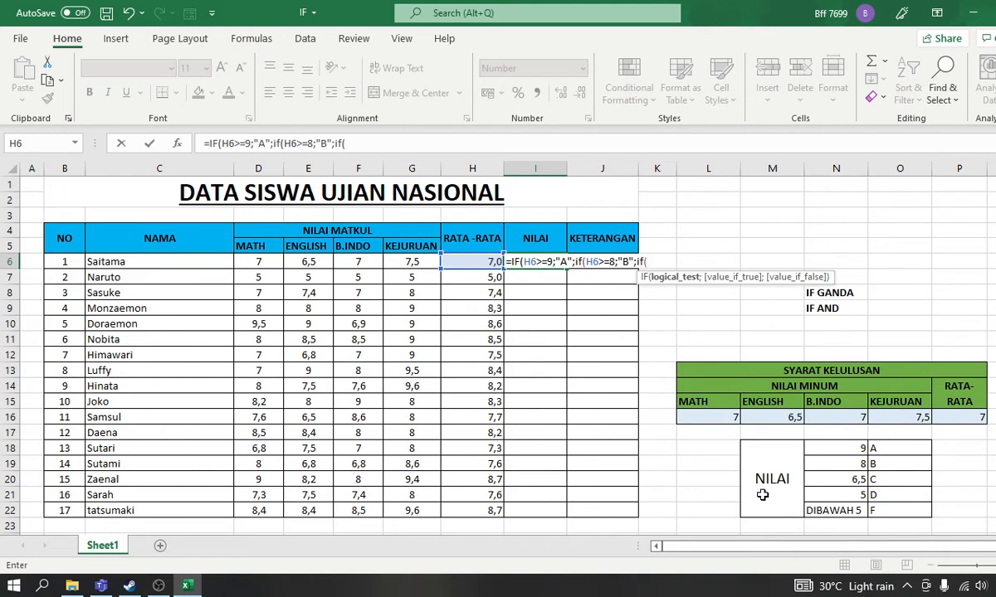
Complete the third IF in the I6 formula so that H6>=6,5 returns "C", and open a fourth IF as its false value.
text(H6>)
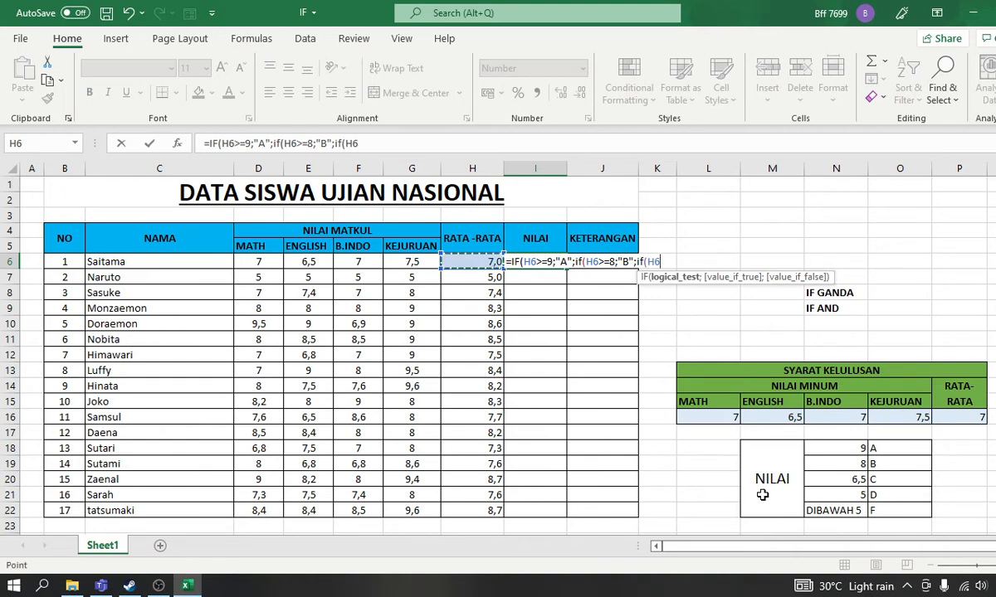
text(=6,5)
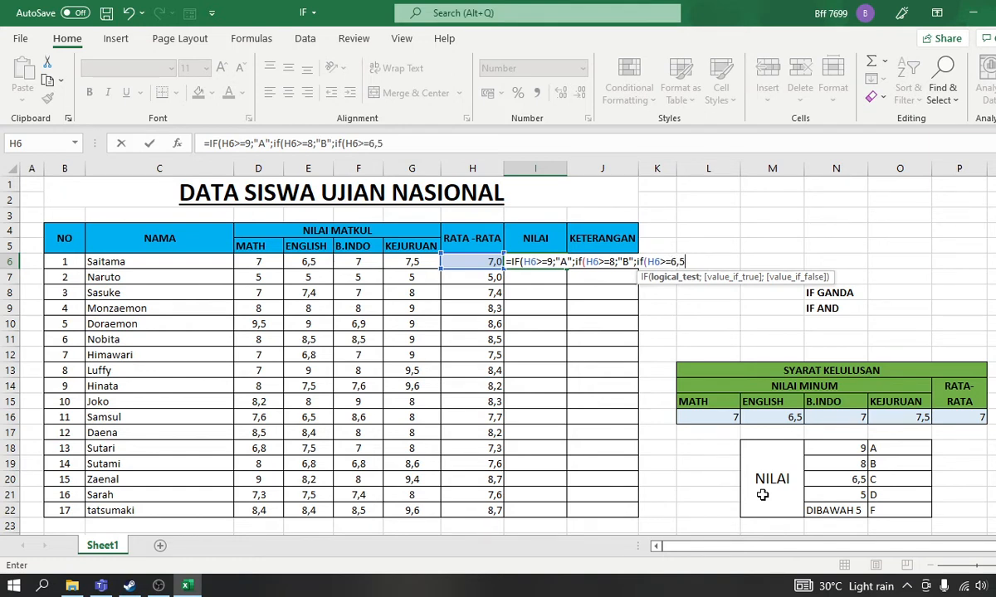
text(;"C)
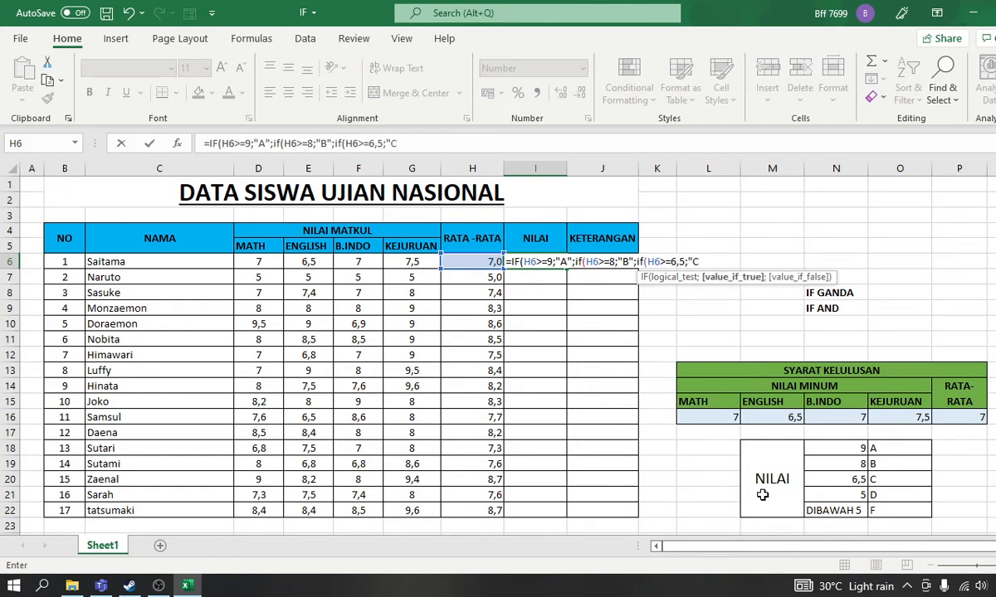
text(";)
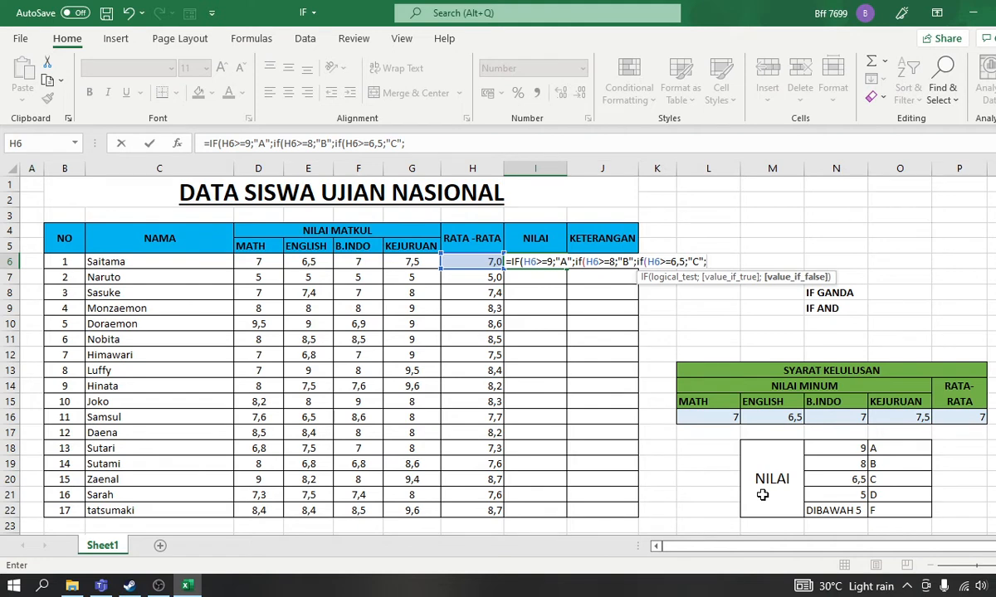
text(if()
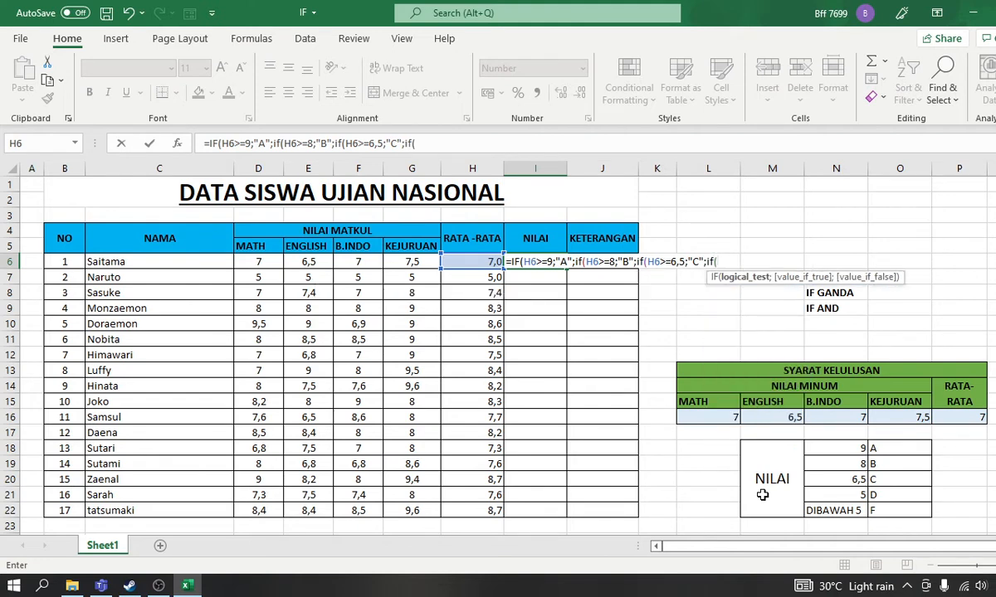
Make the fourth IF return "D" when H6>=5 and "F" otherwise, then close all four IFs and enter the formula.
key(Left)
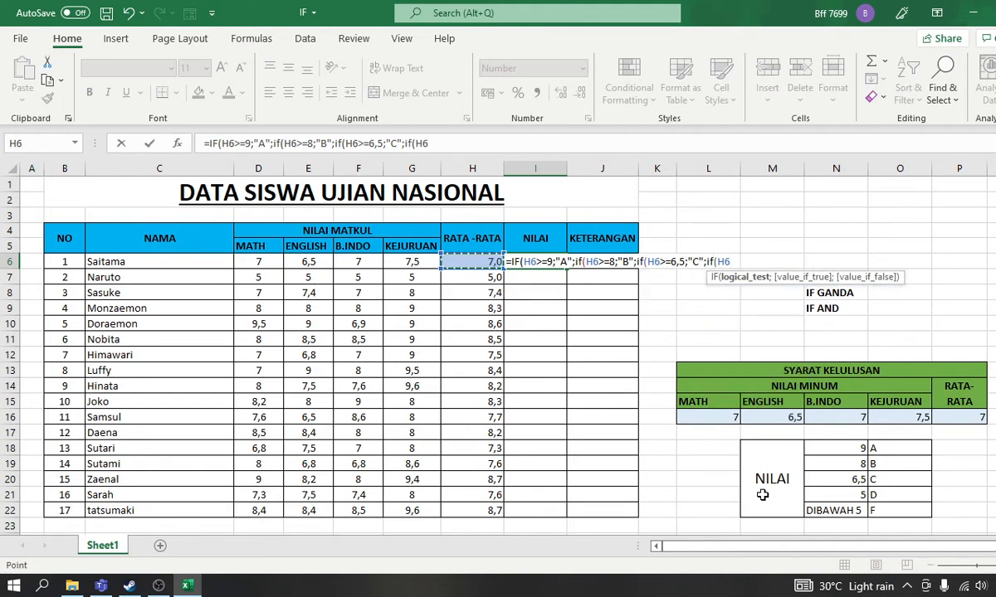
text(>=5)
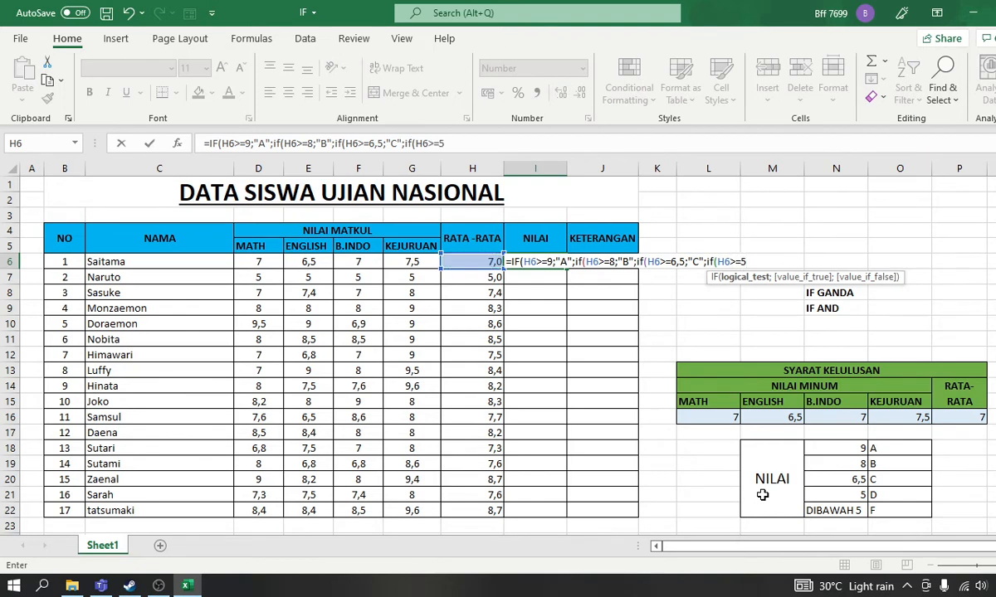
text(;")
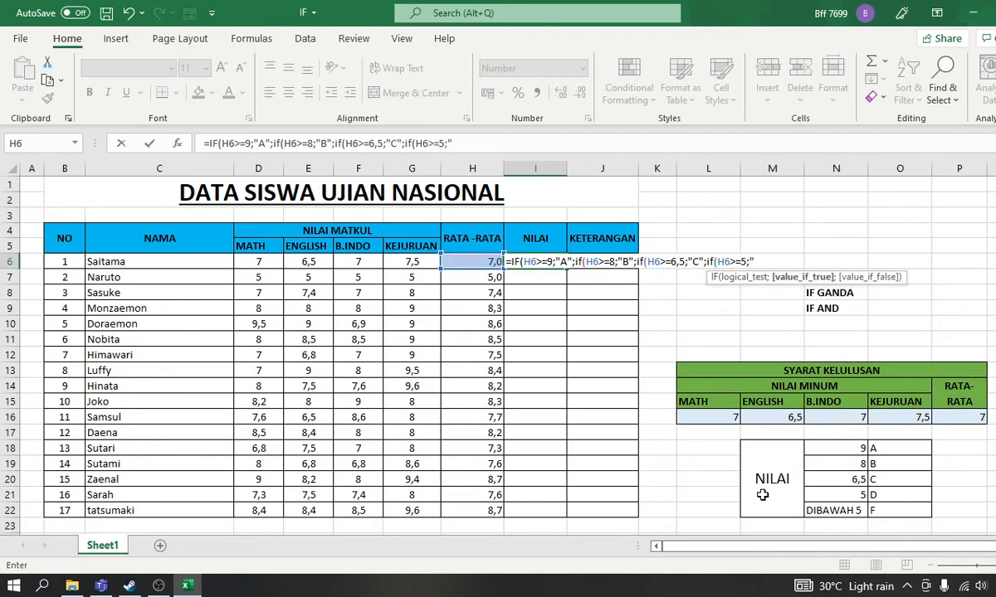
text(d)
key(BackSpace)
key(BackSpace)
text("D";)
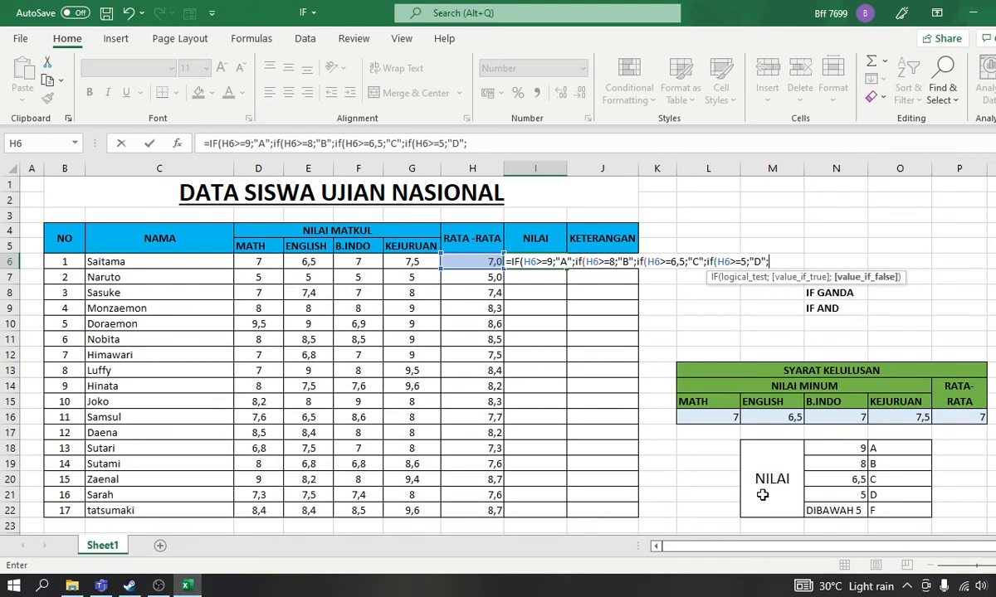
text("F"))))
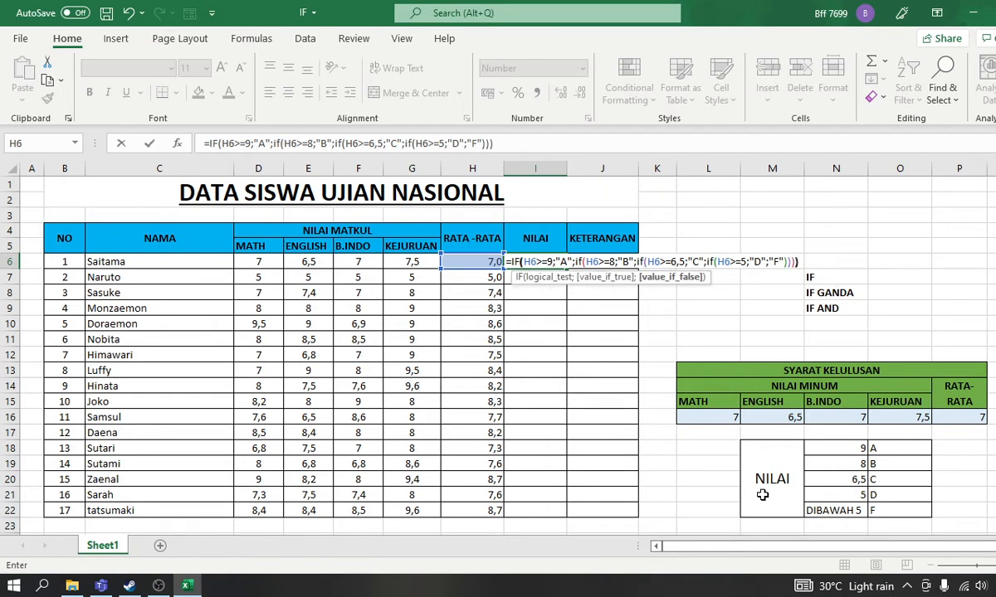
text())
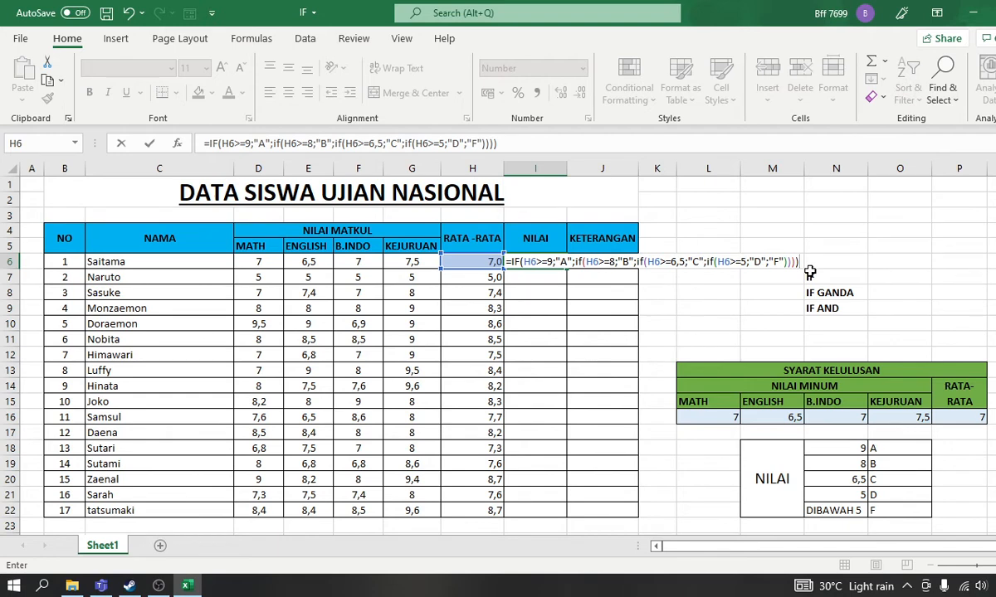
key(Return)
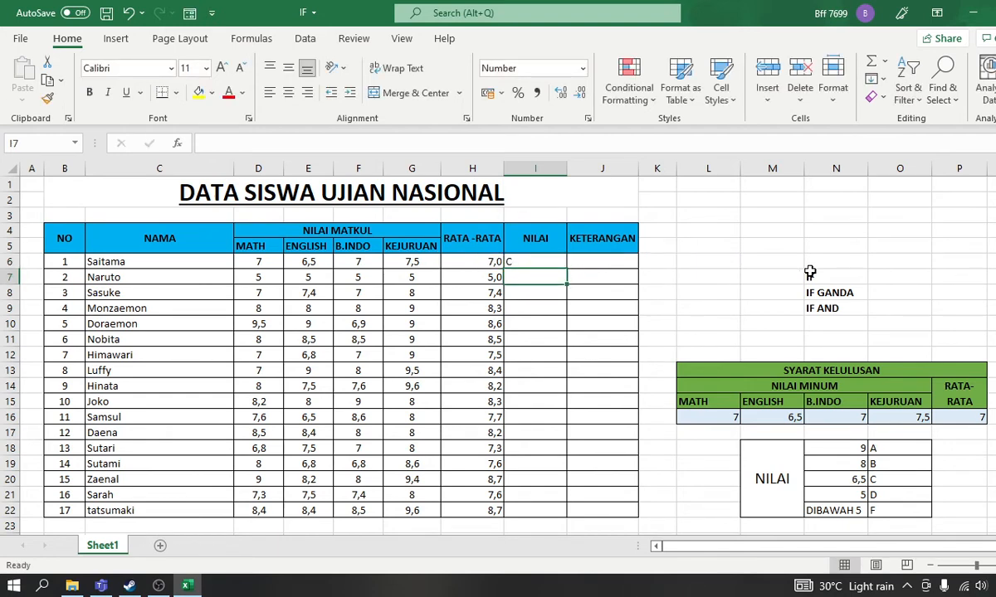
Test the grade formula with averages of 6 and 1 in H6, then undo both test entries.
key(Up)
key(Left)
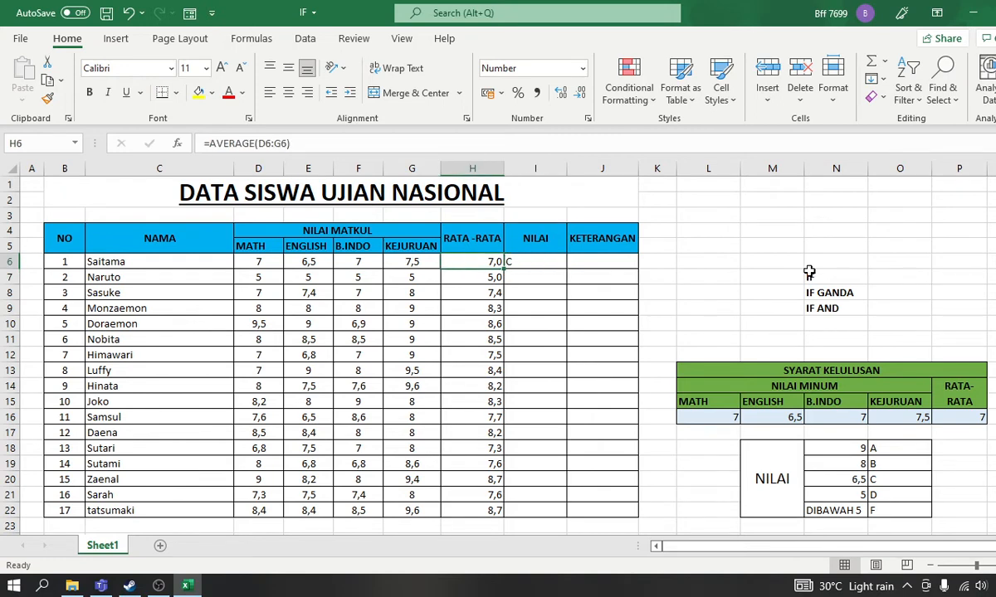
text(6)
key(Return)
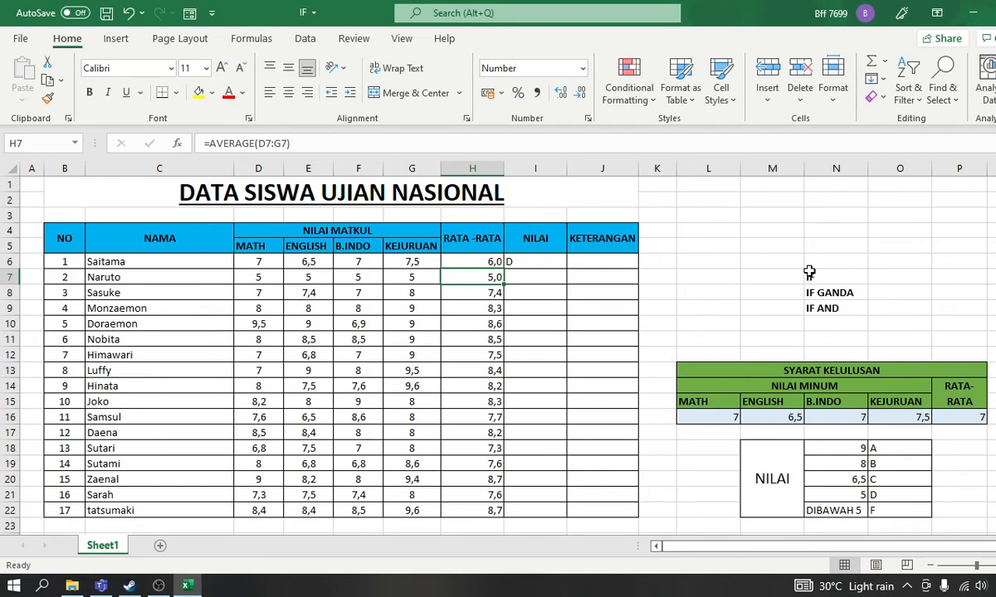
key(Up)
text(1)
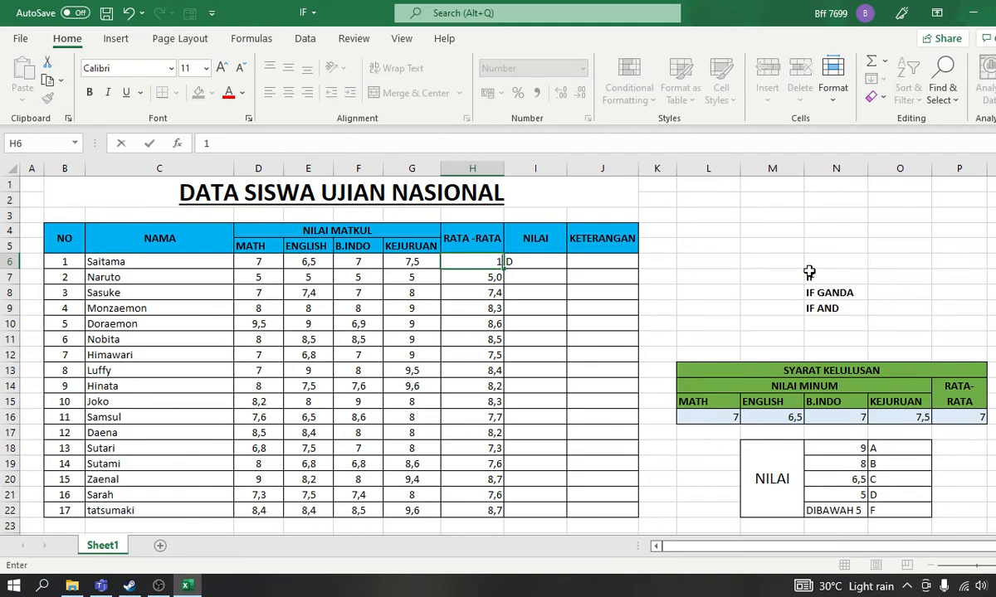
key(Return)
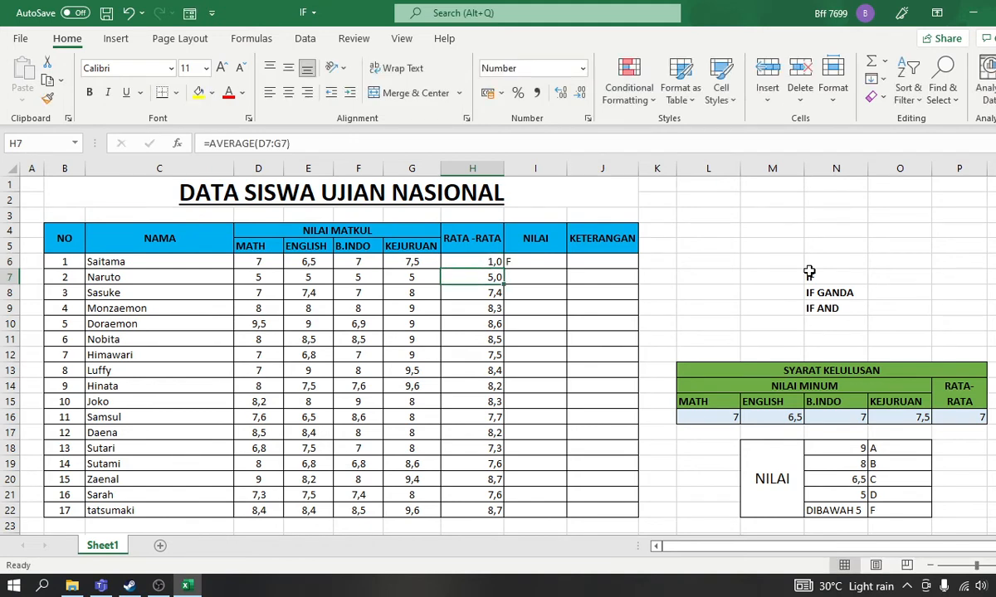
key(Up)
key(ctrl+z)
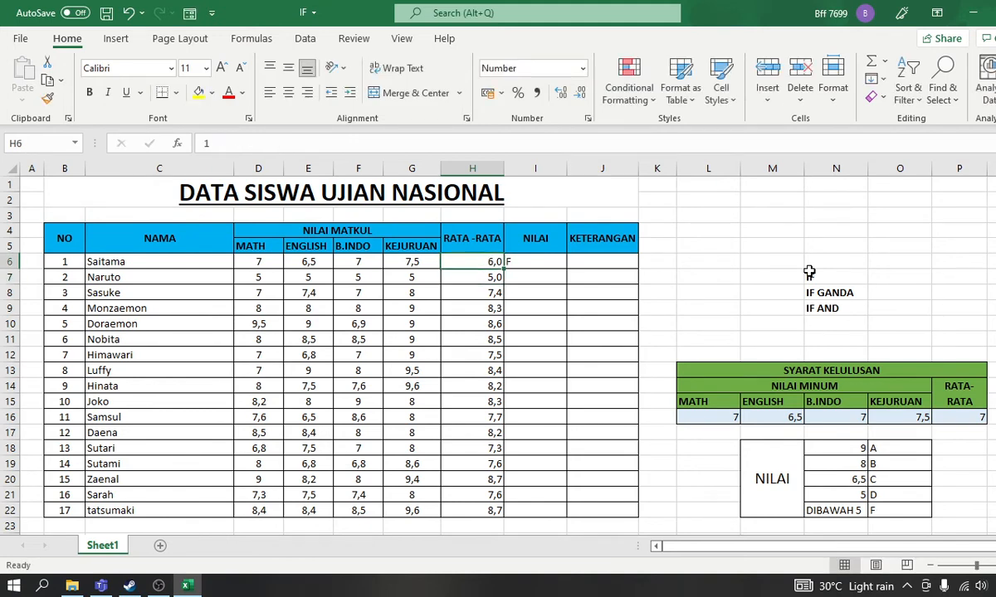
key(ctrl+z)
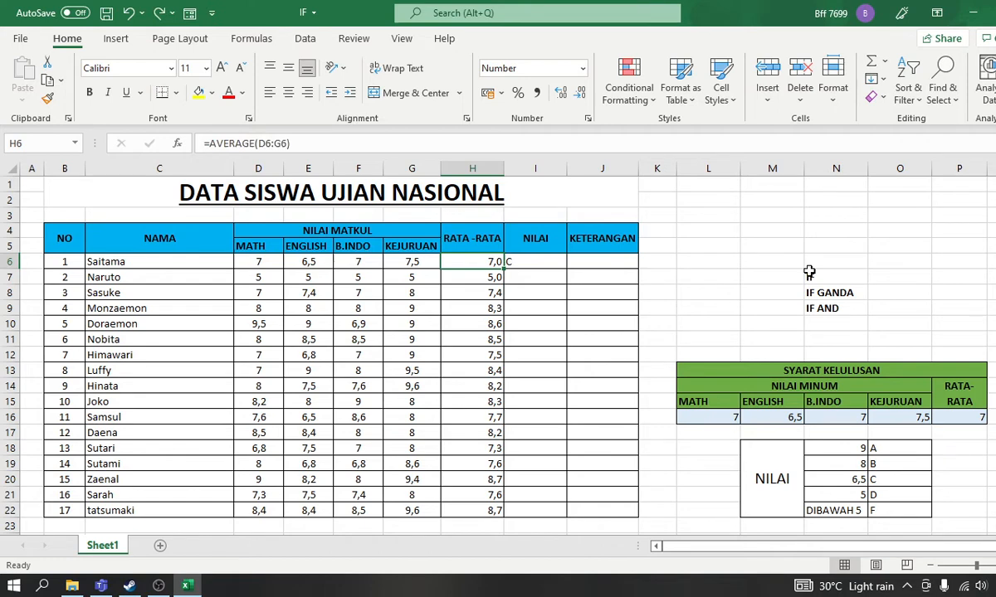
Fill the nested IF formula from I6 down through I22 for all students and check the copy in I9.
key(Right)
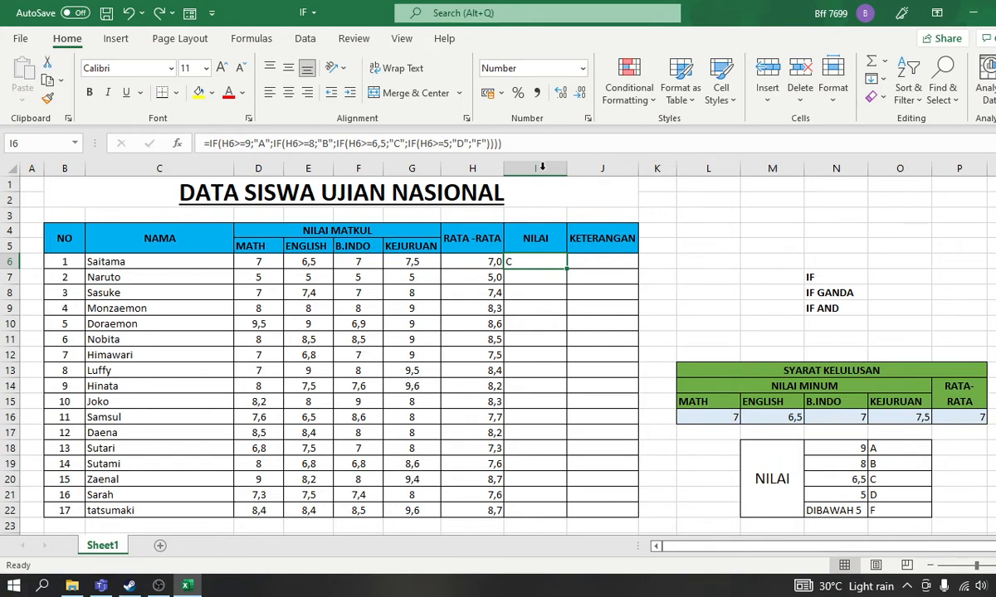
drag(567, 268, 543, 521)
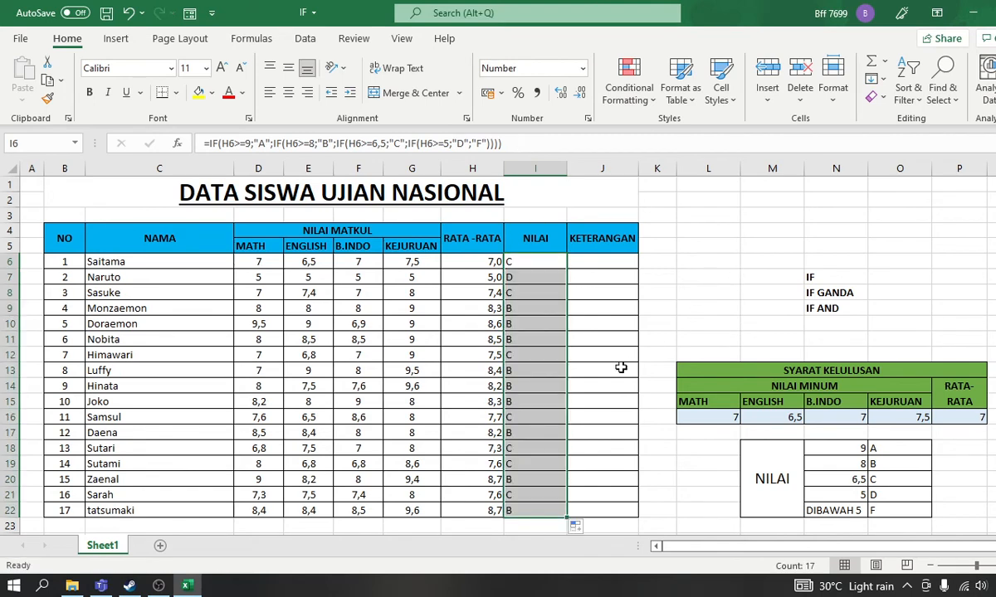
drag(544, 308, 544, 339)
click(545, 311)
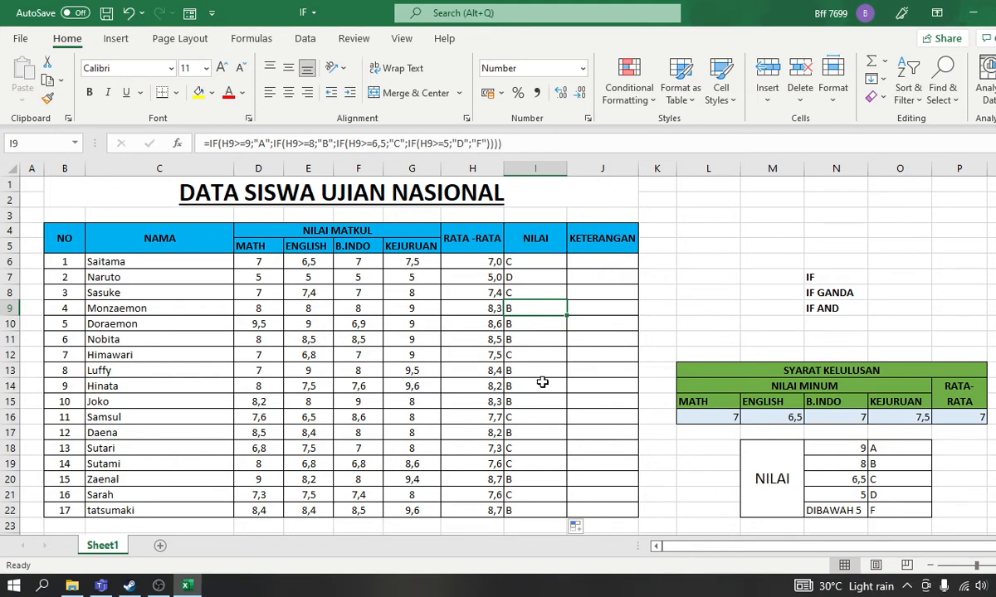
Start an IF formula in KETERANGAN cell J6 with an AND function as its logical test.
click(628, 263)
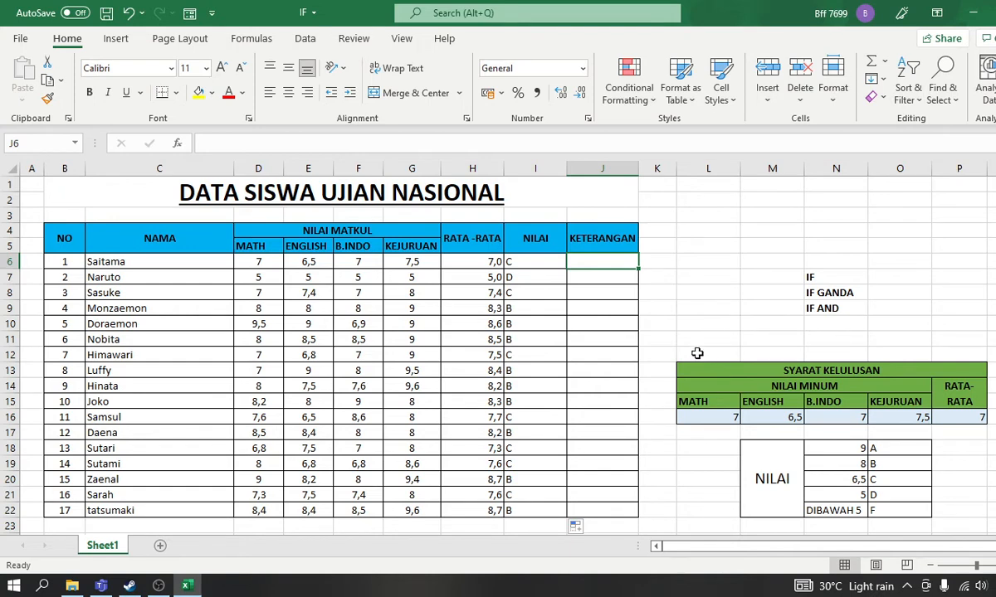
drag(805, 370, 818, 416)
click(817, 323)
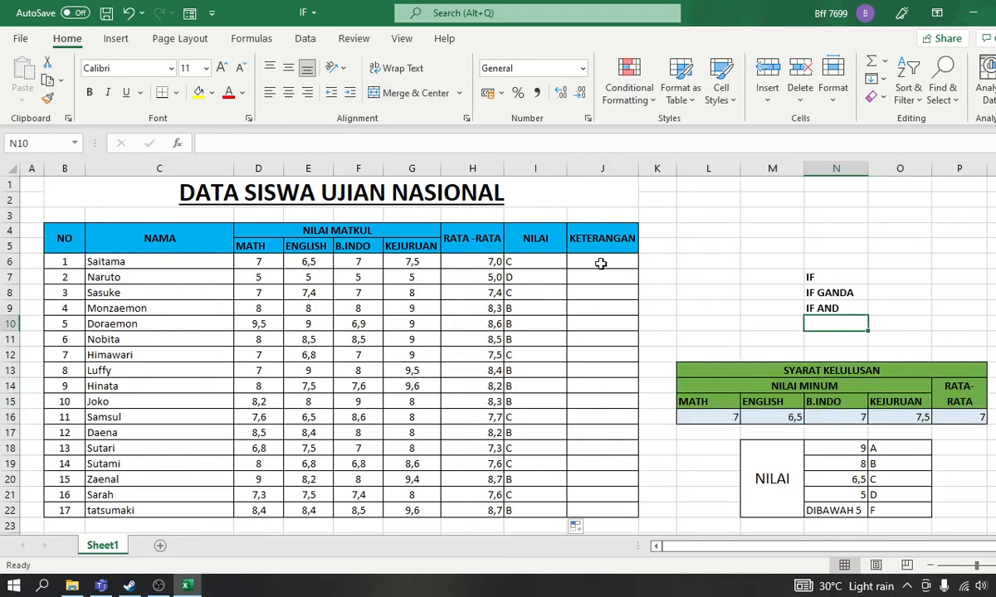
click(599, 263)
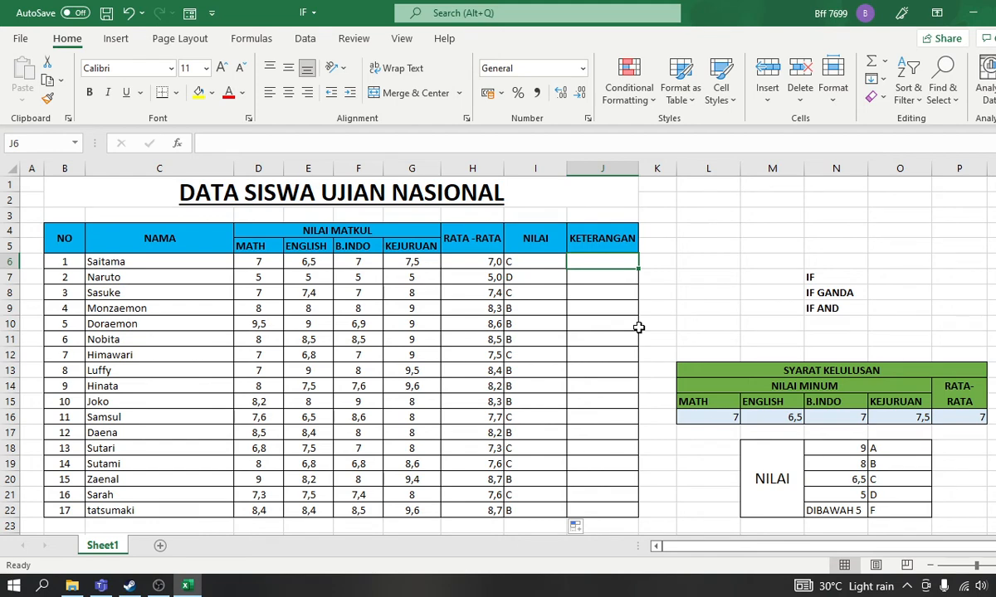
text(=if)
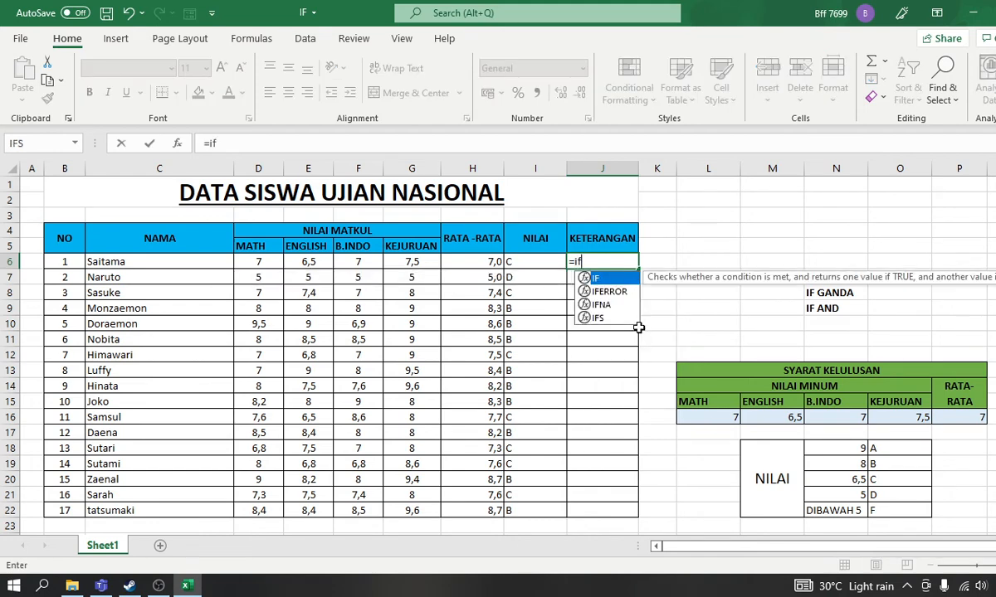
key(Tab)
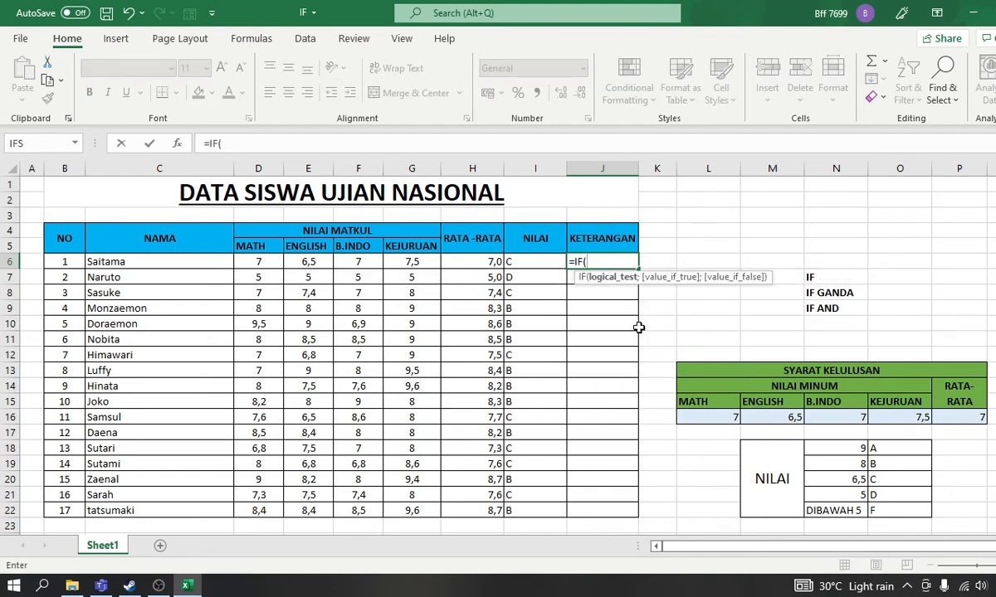
text(anf)
key(BackSpace)
text(d)
key(Tab)
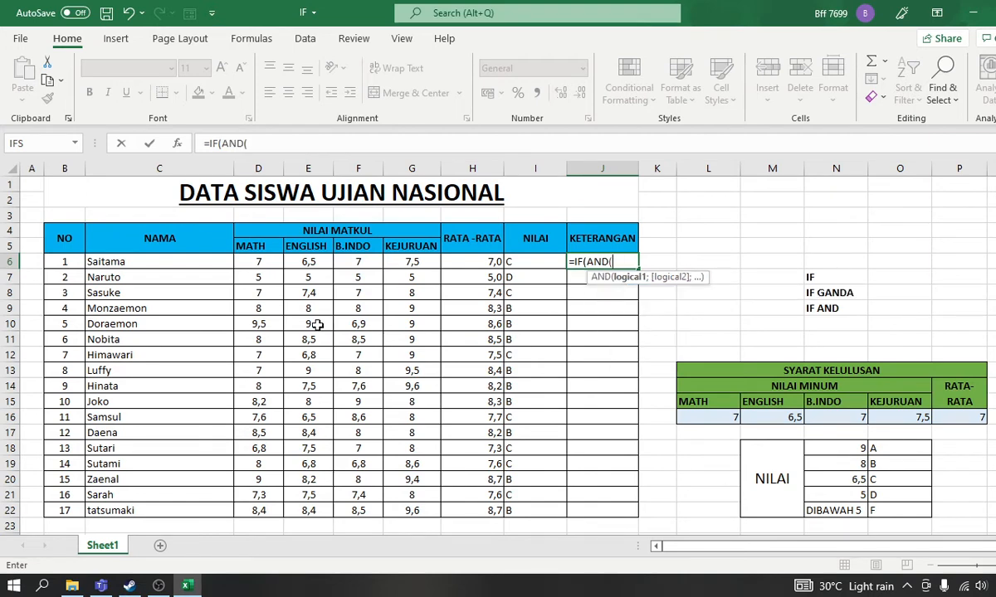
Add the MATH condition D6>=L16 as the first test inside AND.
click(255, 260)
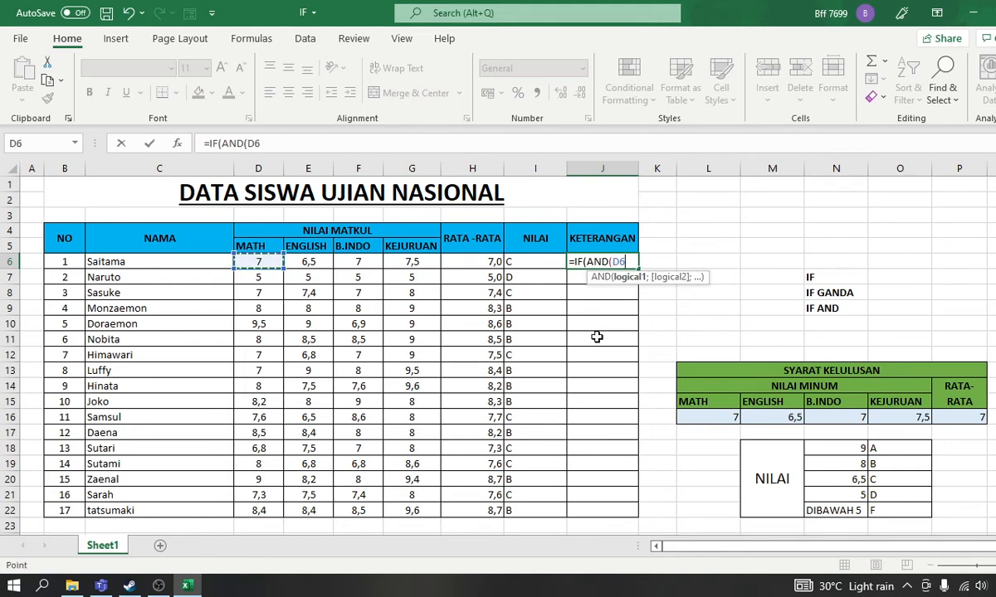
text(>=)
click(698, 418)
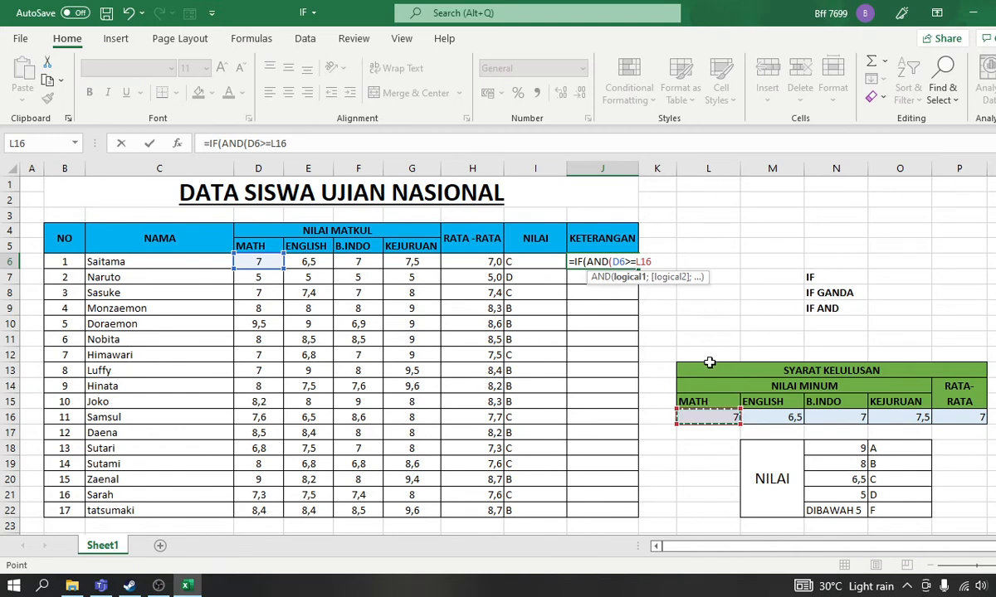
text(;)
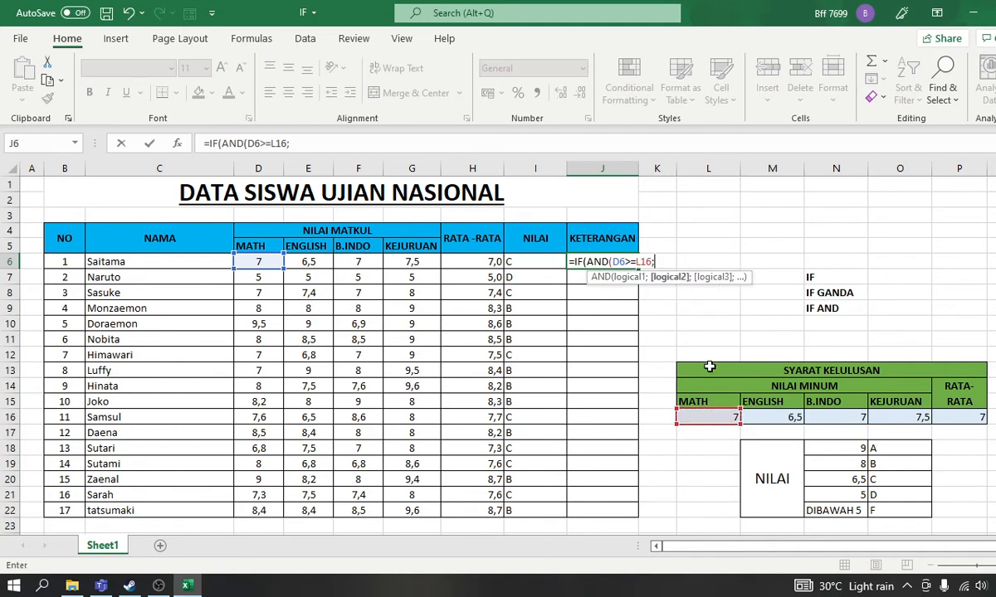
Add the ENGLISH condition E6>=M16 as the second test inside AND.
click(308, 262)
text(>=)
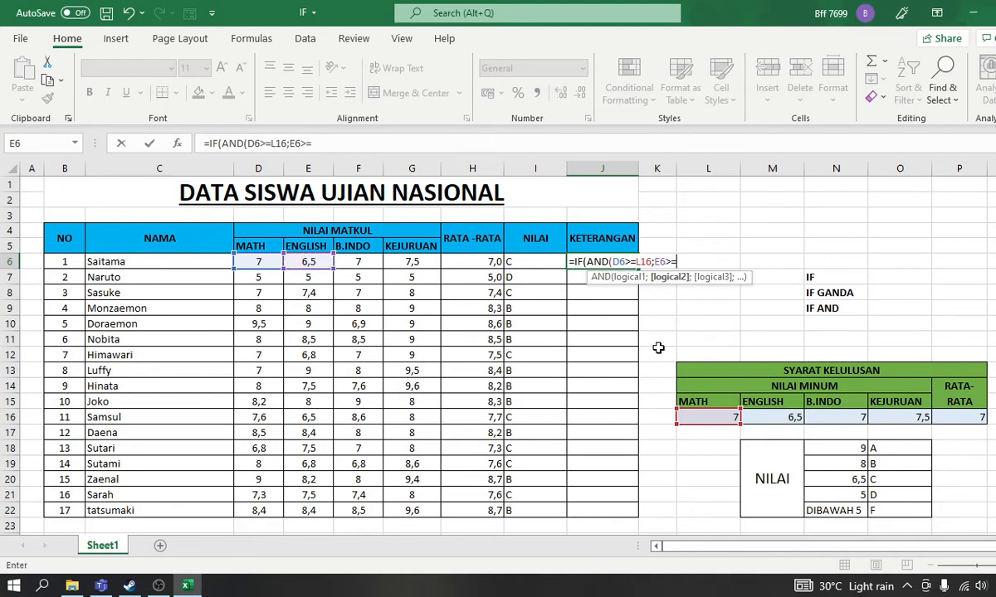
click(767, 417)
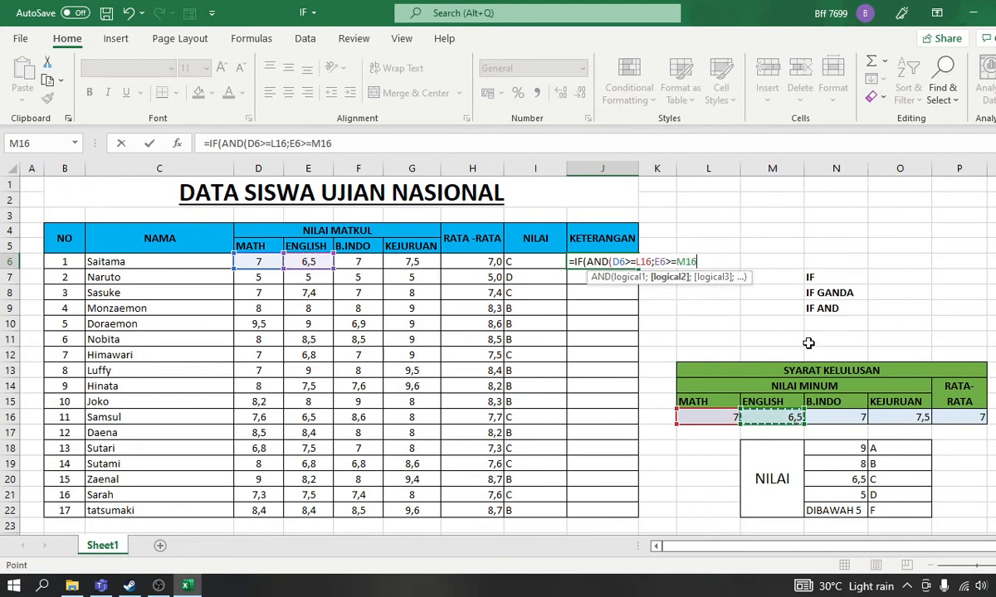
text(;)
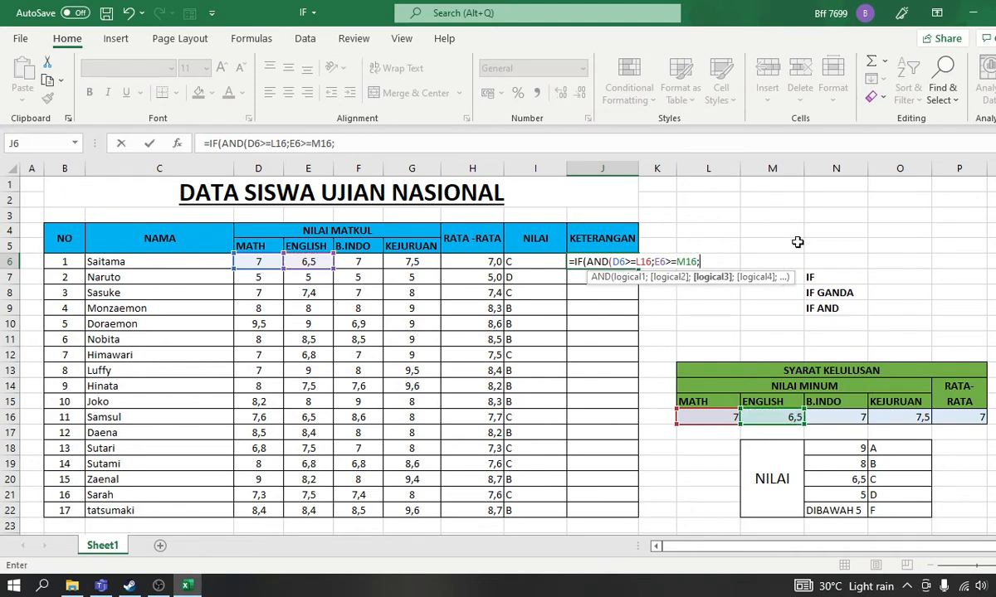
Add the B.INDO condition F6>=N16 as the third test inside AND.
click(360, 260)
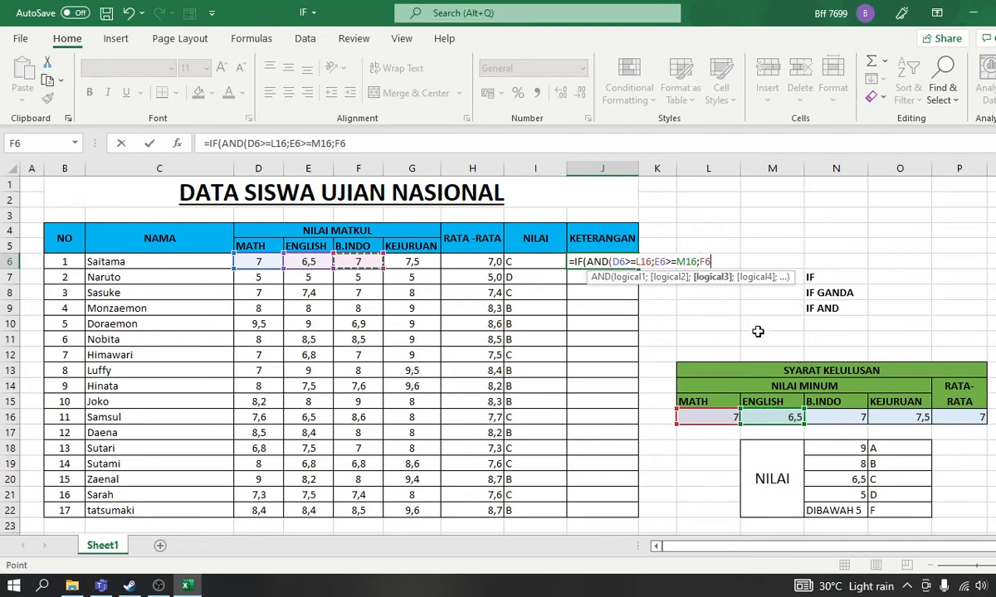
text(>=)
click(838, 417)
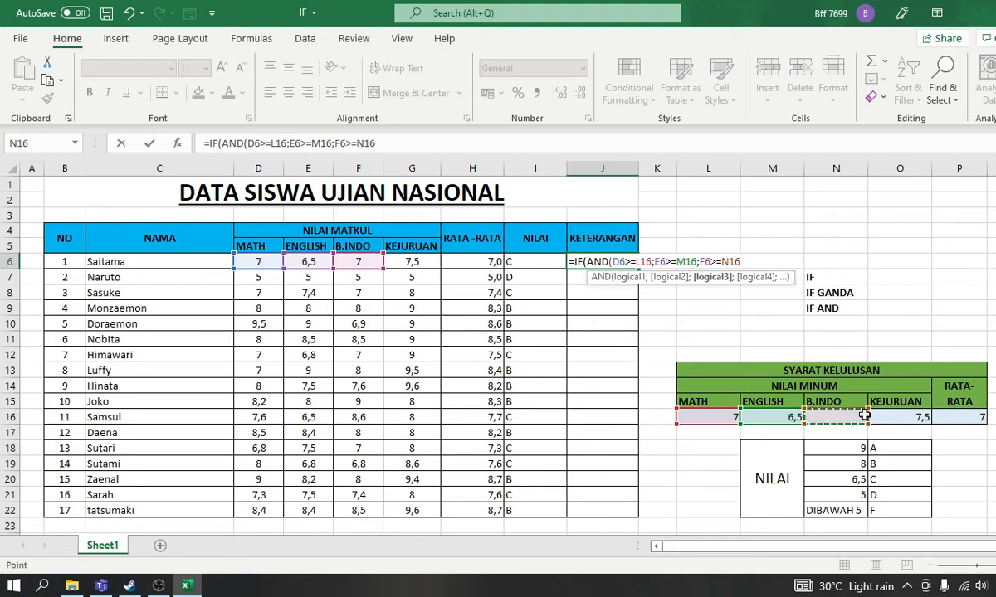
Add the KEJURUAN condition G6>=O16 as the fourth test inside AND.
text(;)
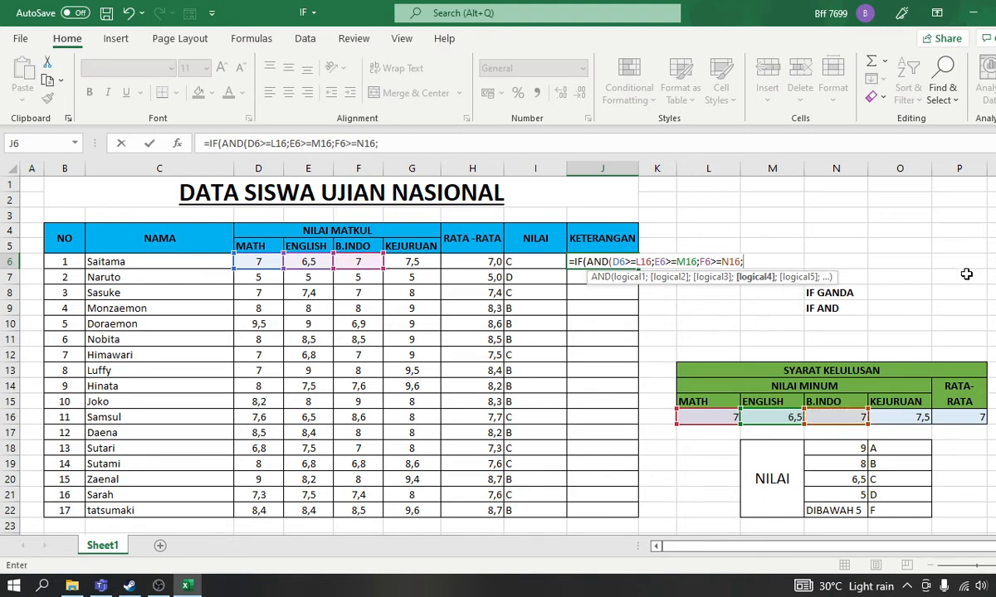
click(404, 262)
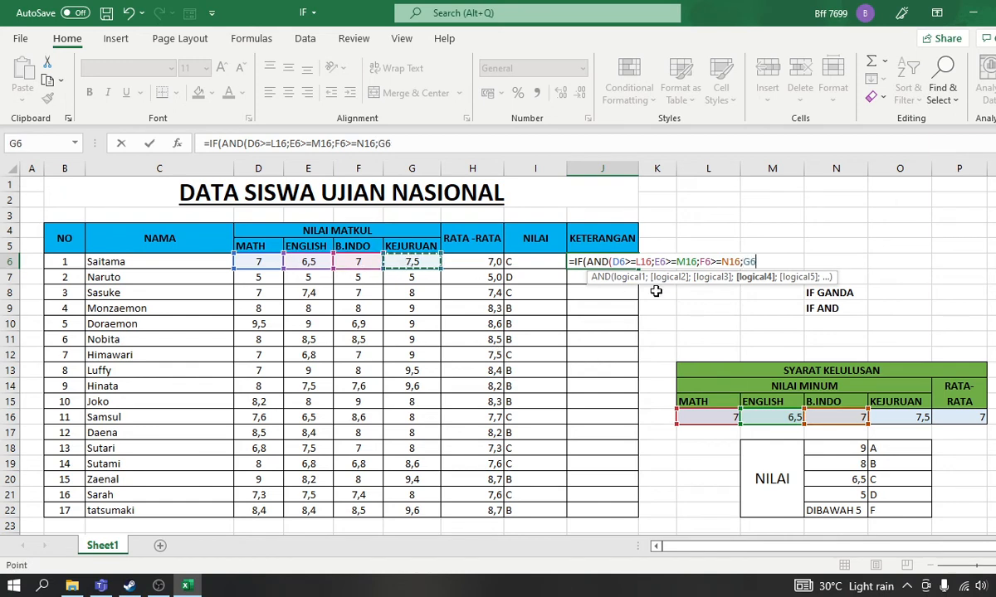
text(>=)
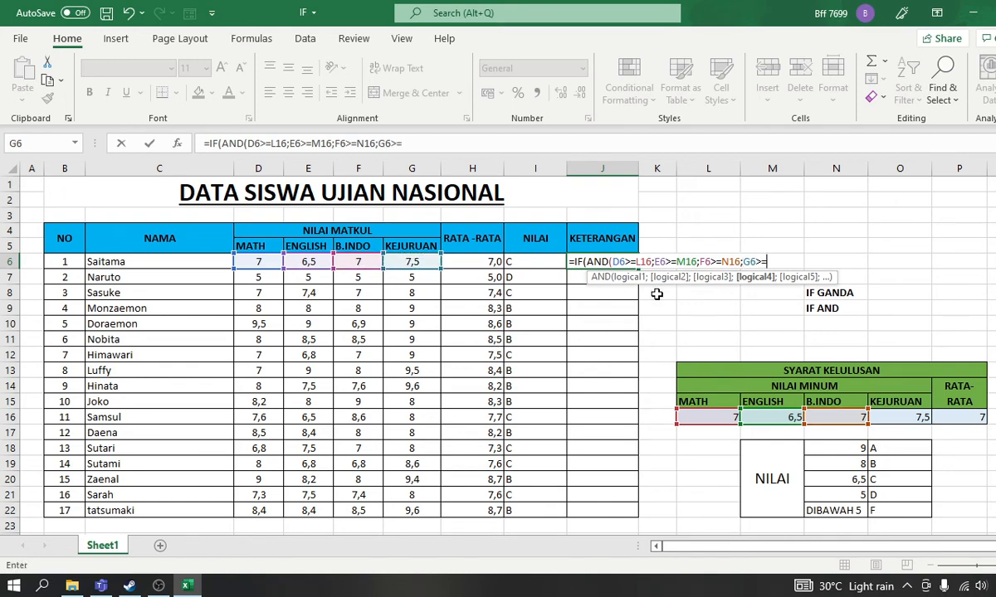
click(928, 416)
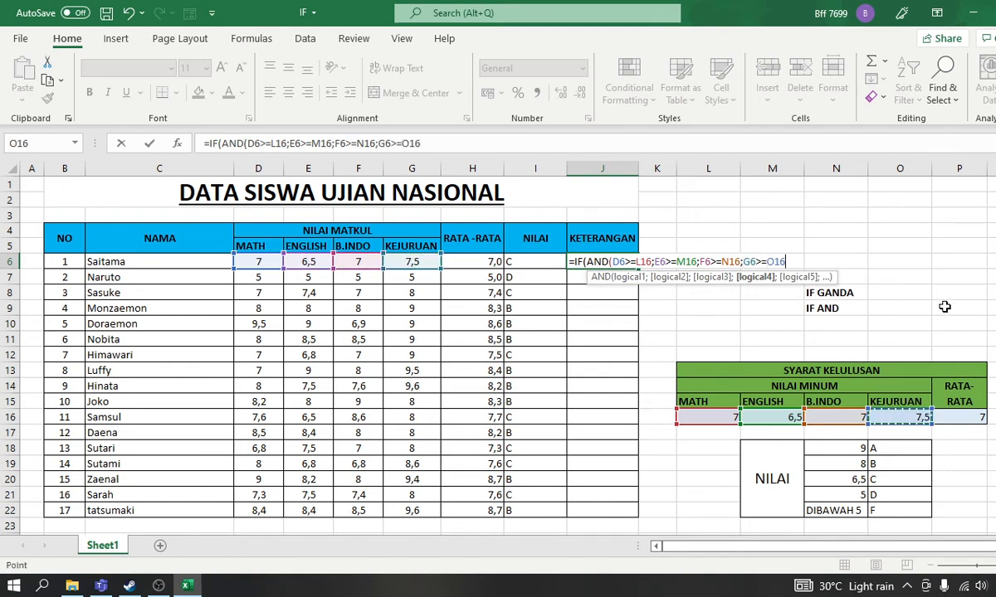
Add the RATA-RATA condition H6>=P16 as the fifth test and close the AND function.
text())
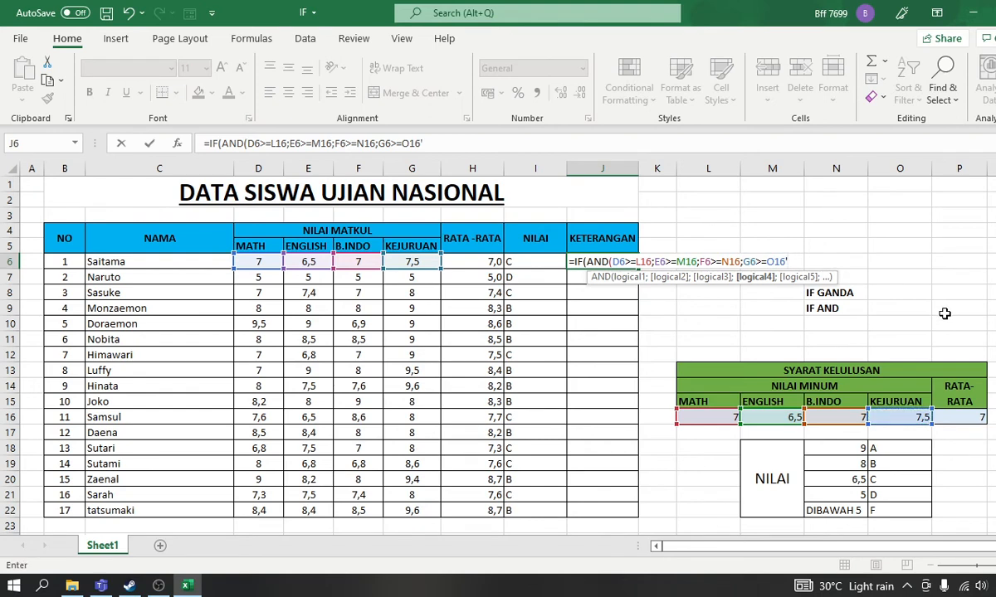
text(;)
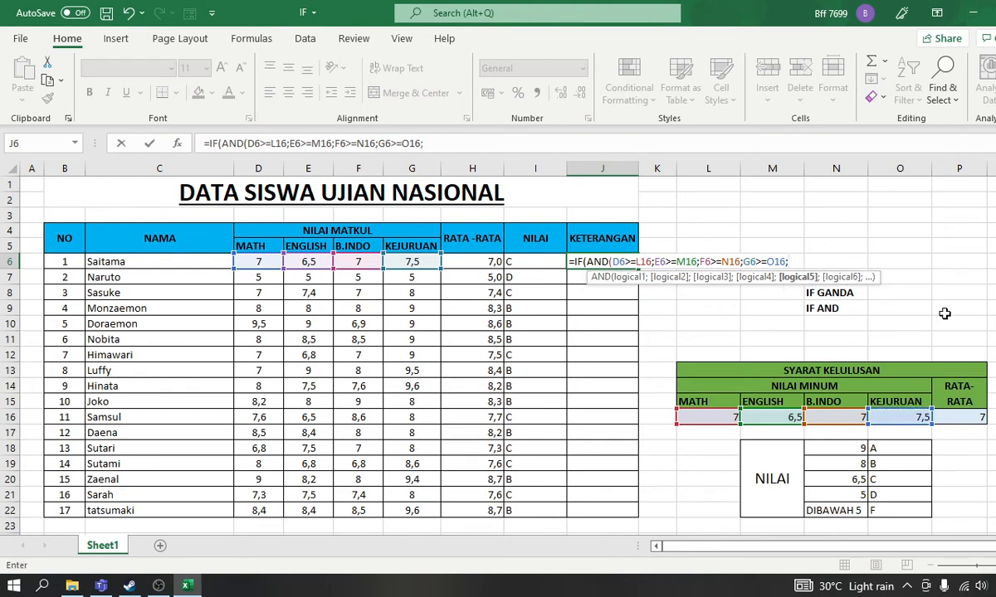
click(467, 261)
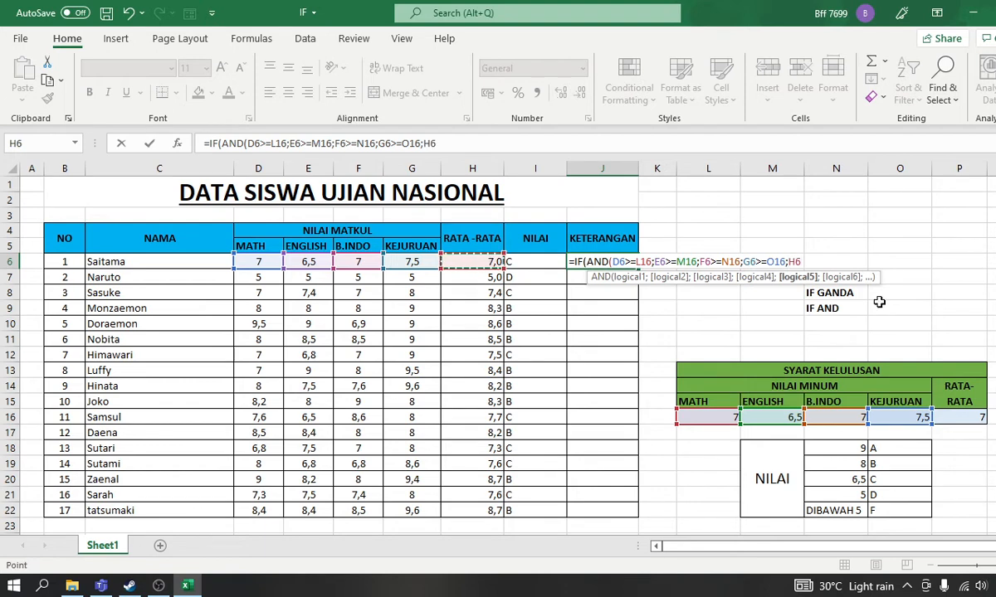
text(>=)
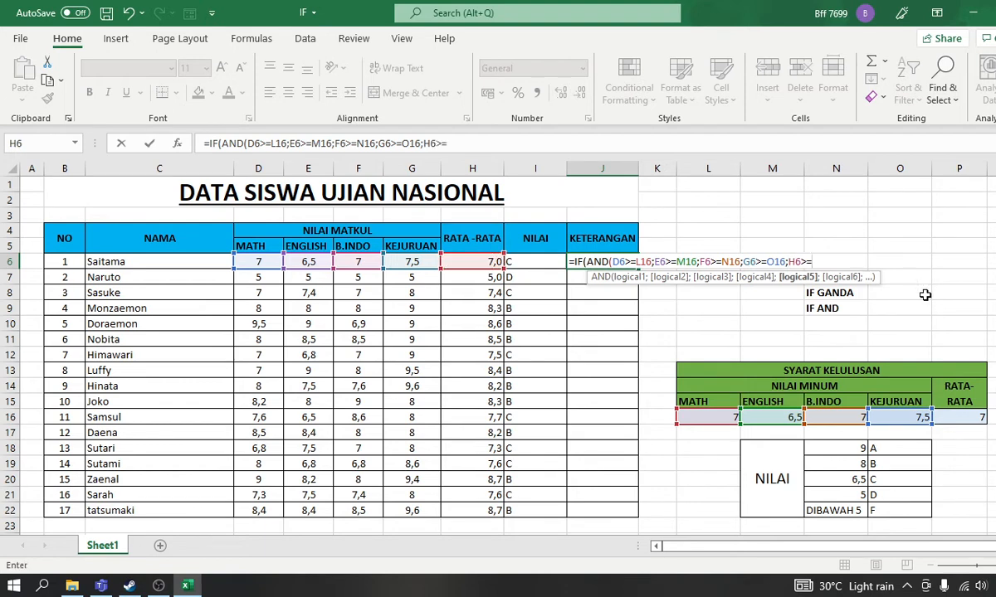
click(962, 413)
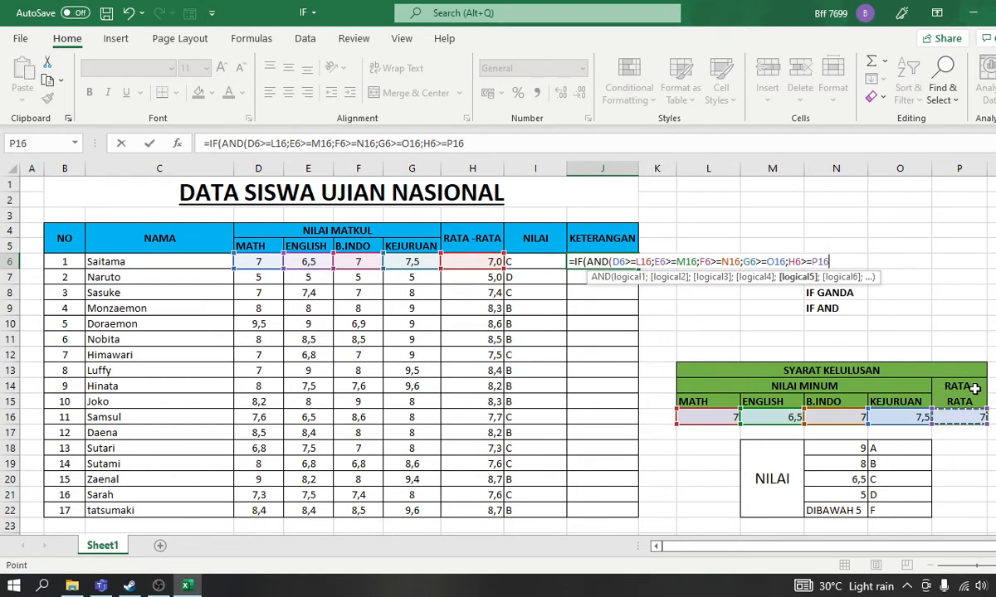
text())
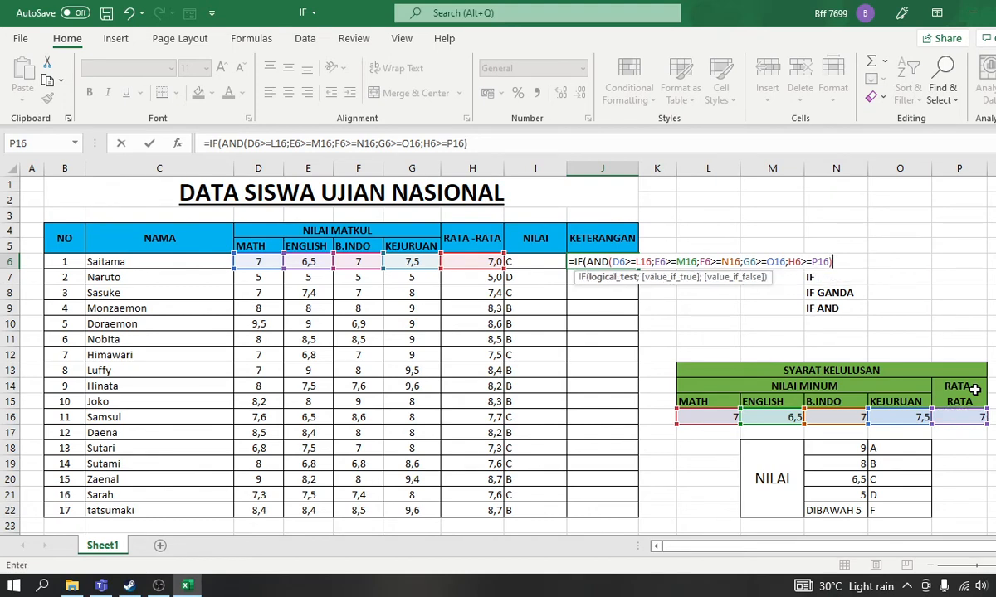
Complete the J6 formula with "Lulus" as the true result and "Tidak Lulus" as the false result.
text(;)
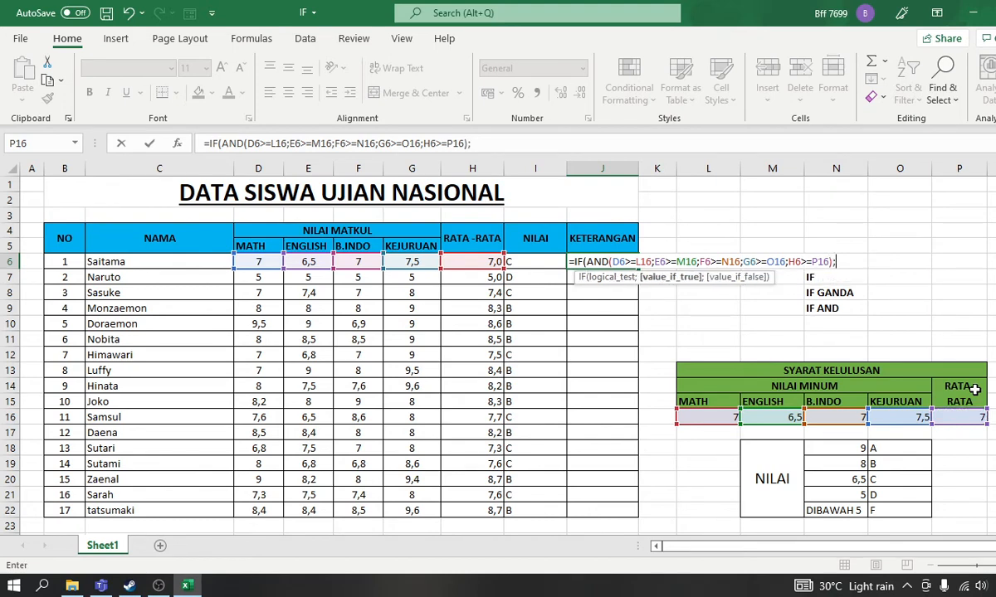
text("Lulus";)
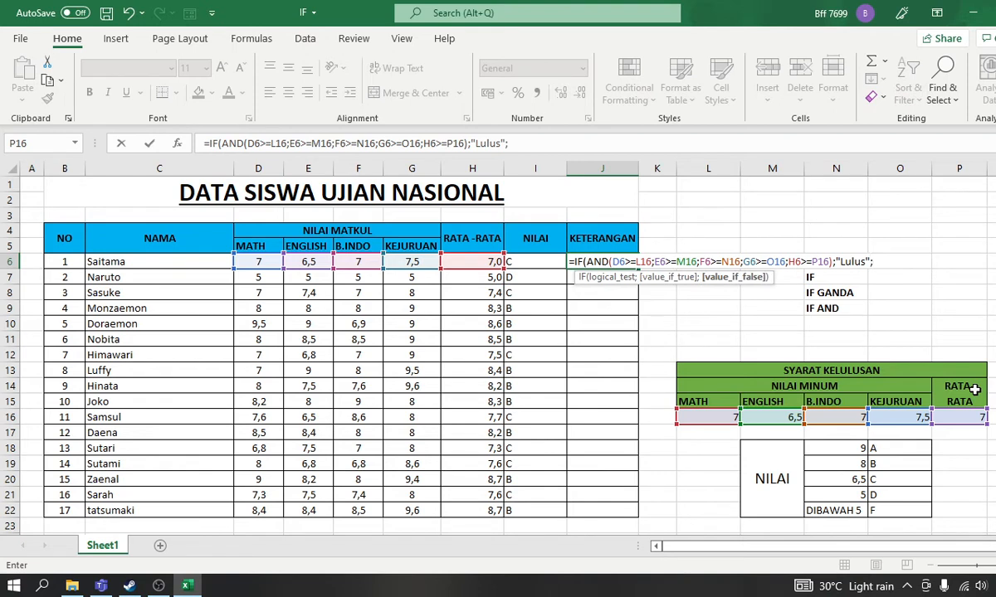
text("Tidak Lulus)
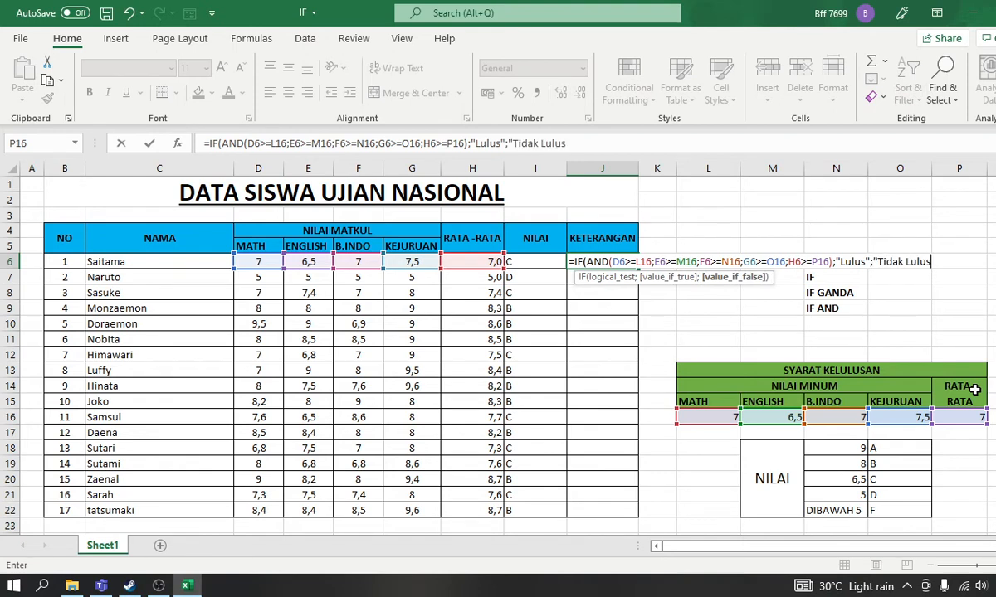
text("))
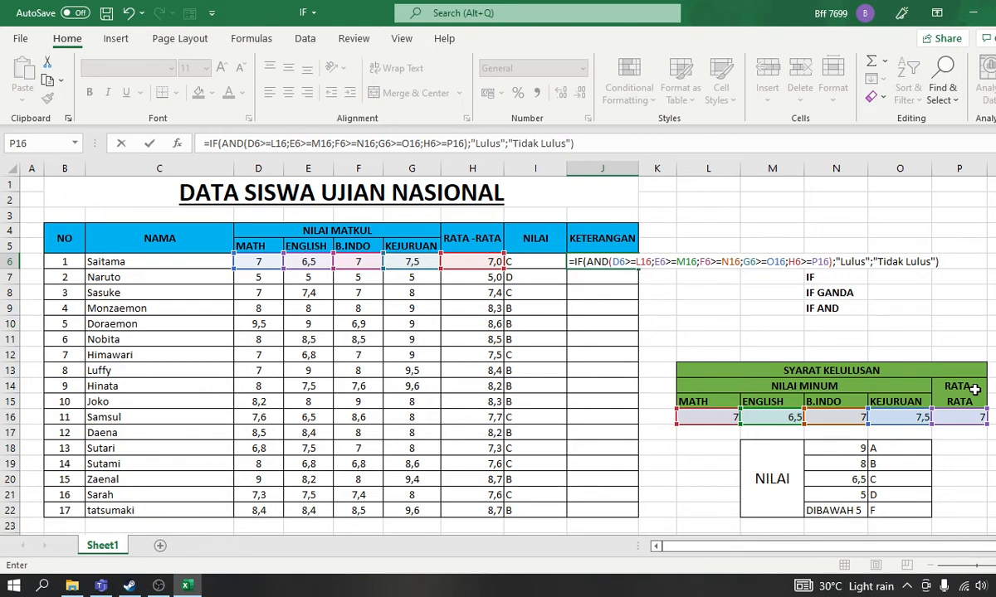
key(Return)
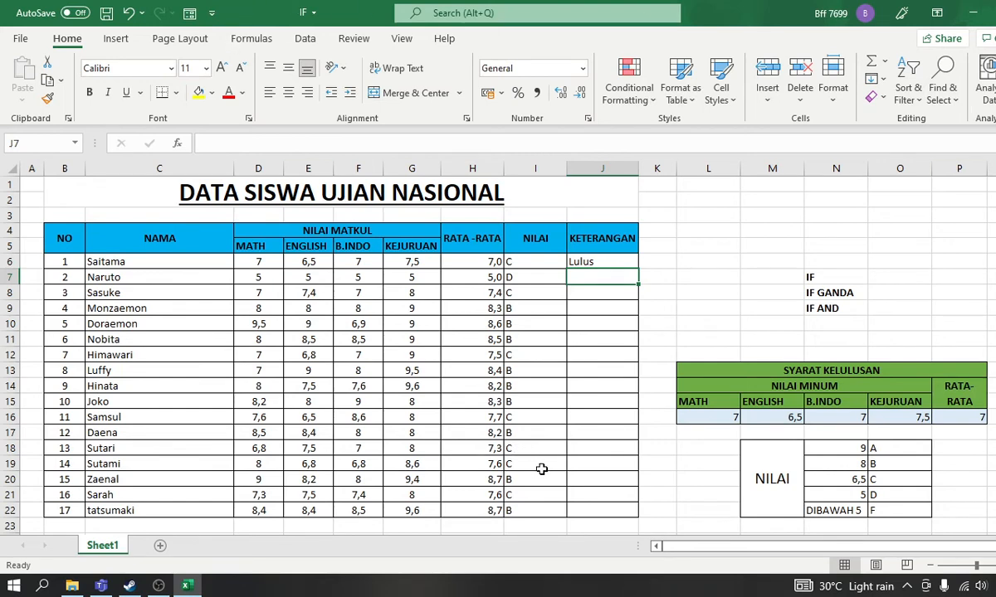
Fill the KETERANGAN formula from J6 down through J22.
click(622, 260)
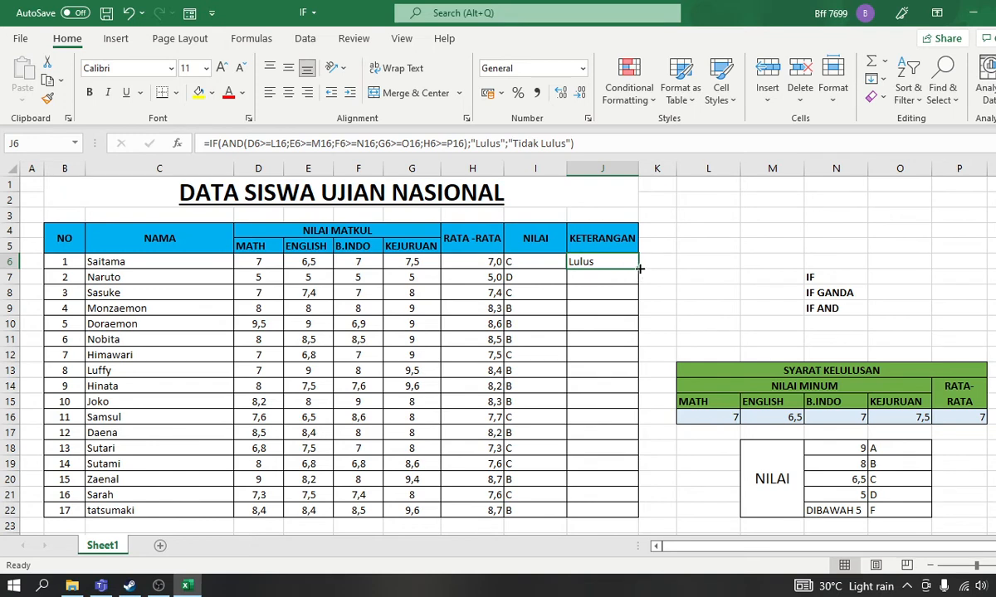
drag(639, 268, 635, 515)
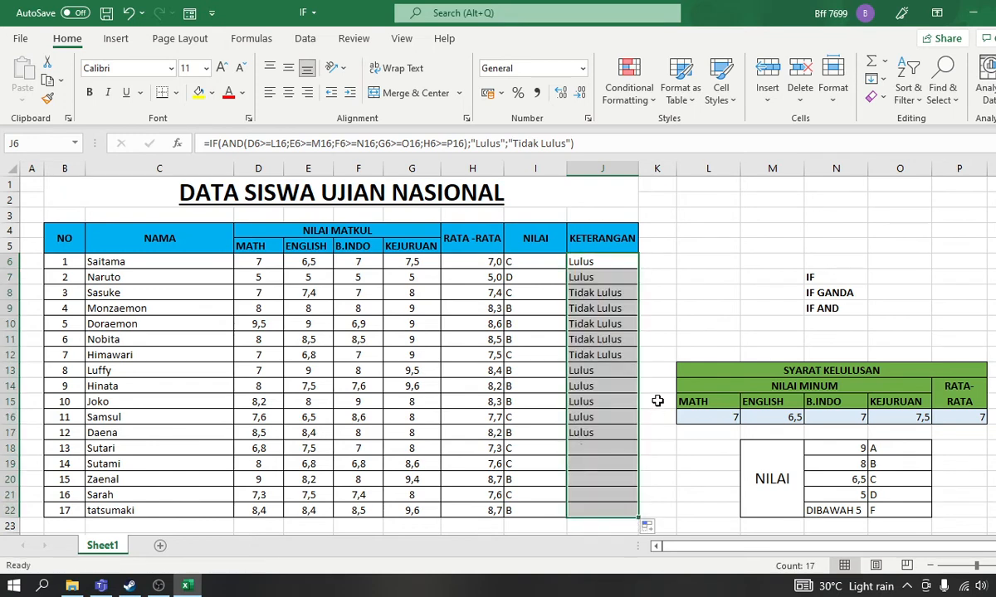
click(685, 280)
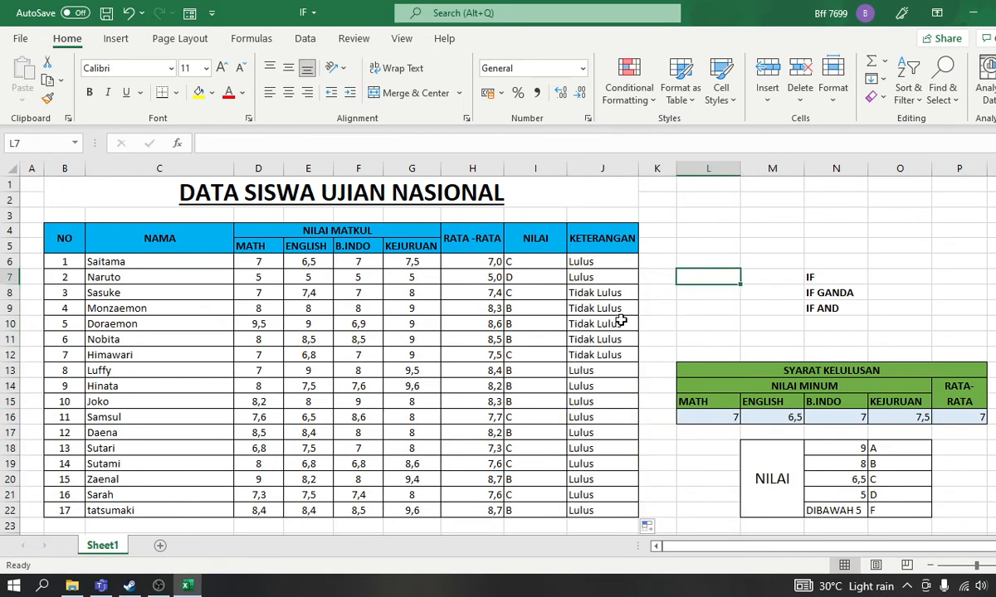
Change the MATH condition in the J6 formula to D6>L16.
click(258, 262)
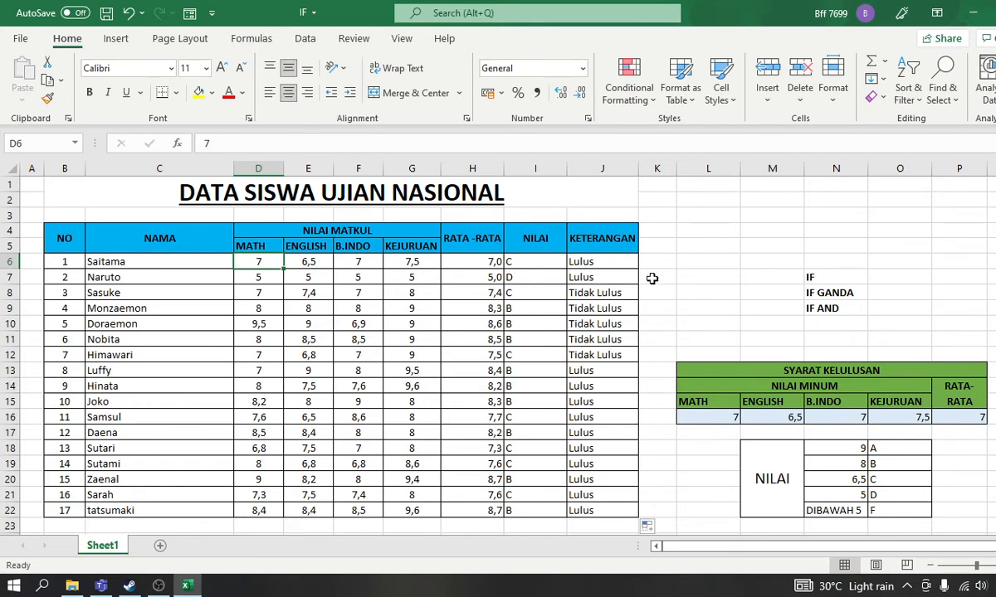
click(608, 260)
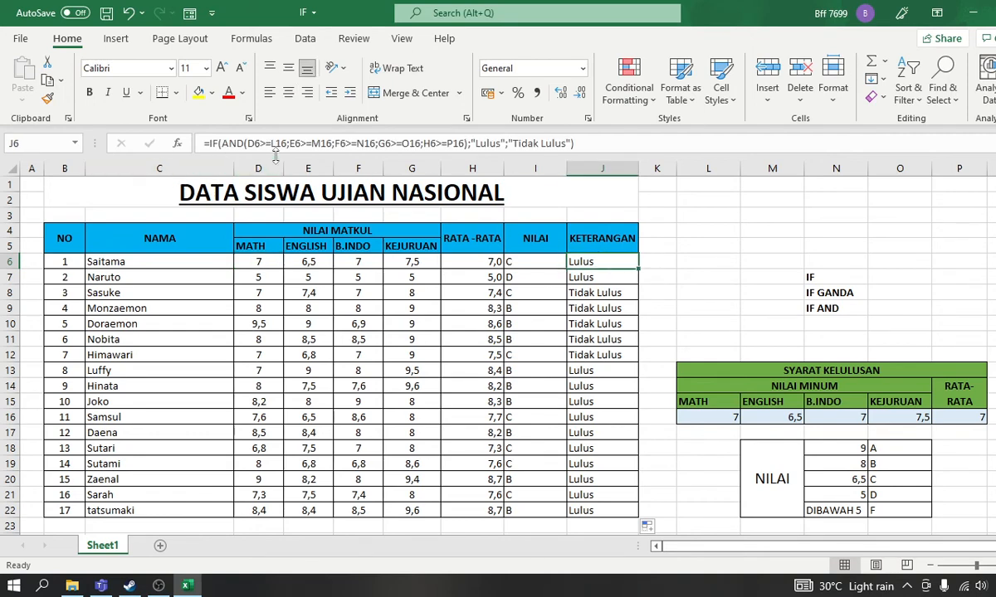
click(253, 143)
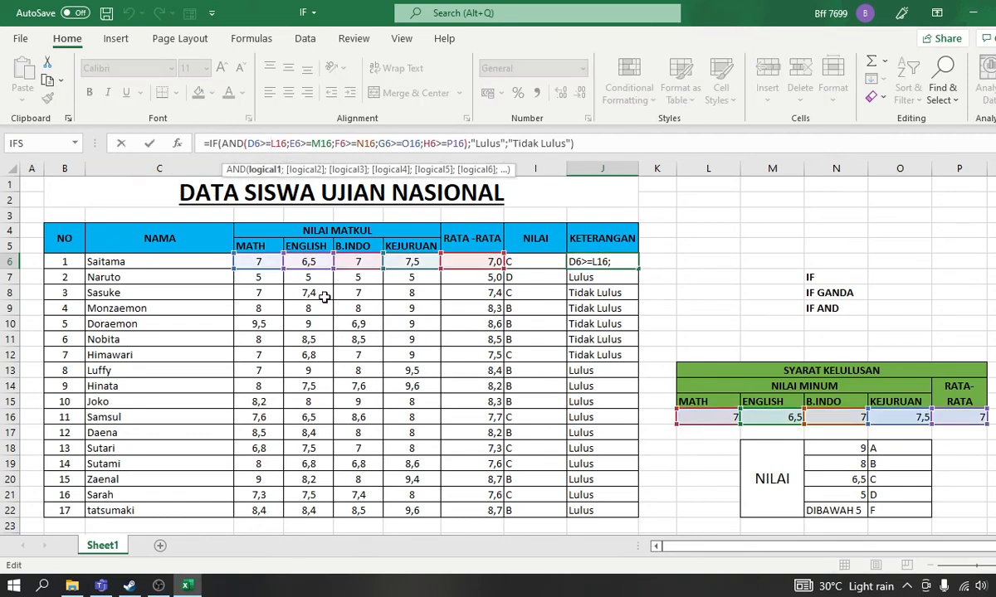
key(Return)
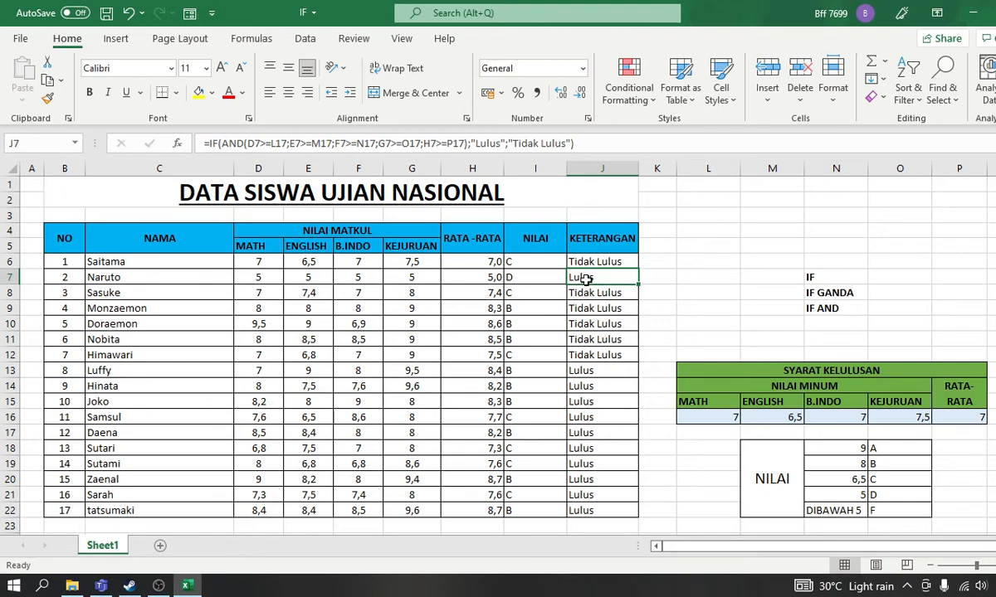
Restore the MATH condition in the J6 formula to D6>=L16.
click(608, 258)
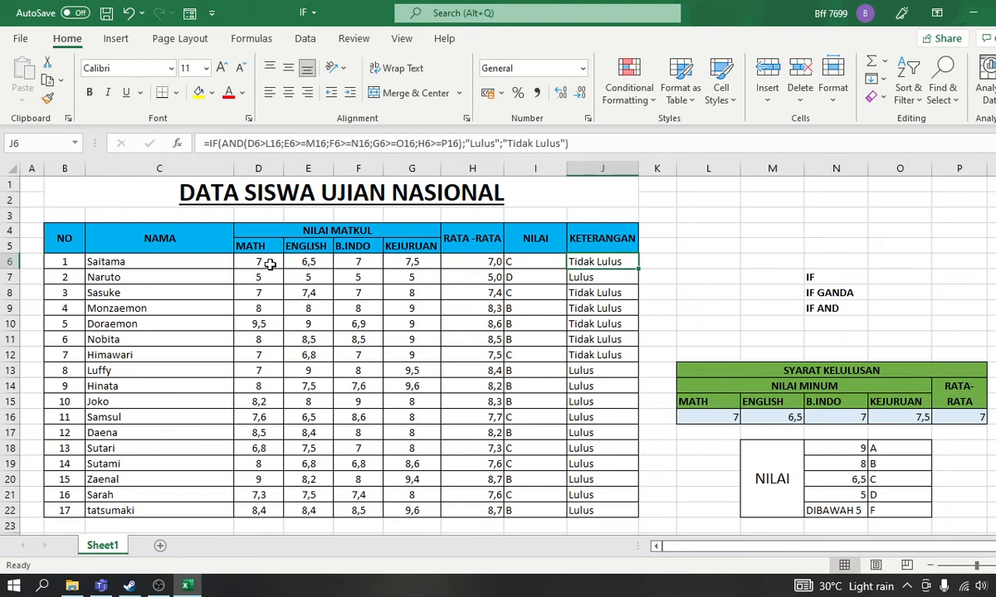
click(264, 143)
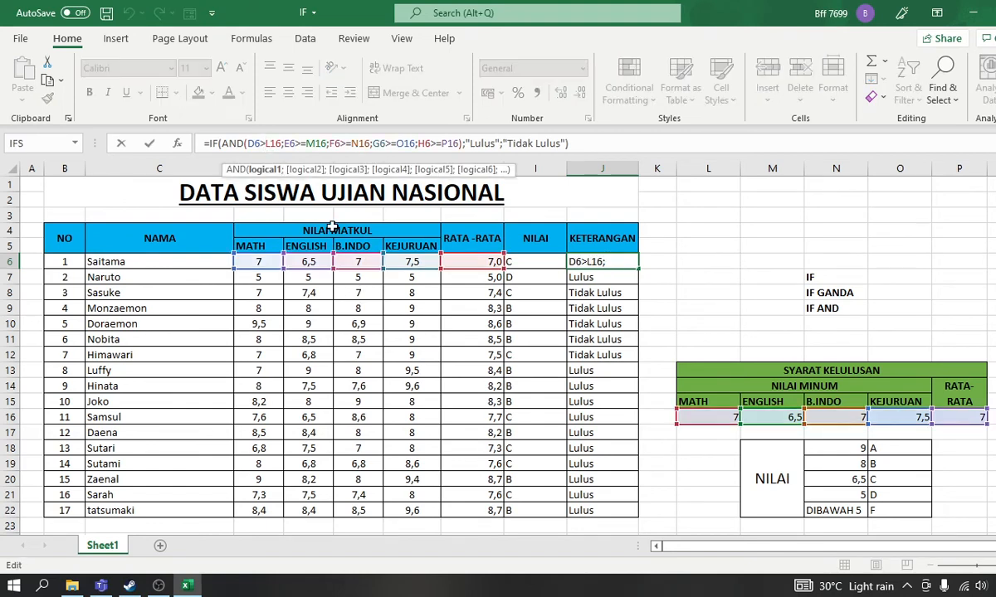
text(=)
key(Return)
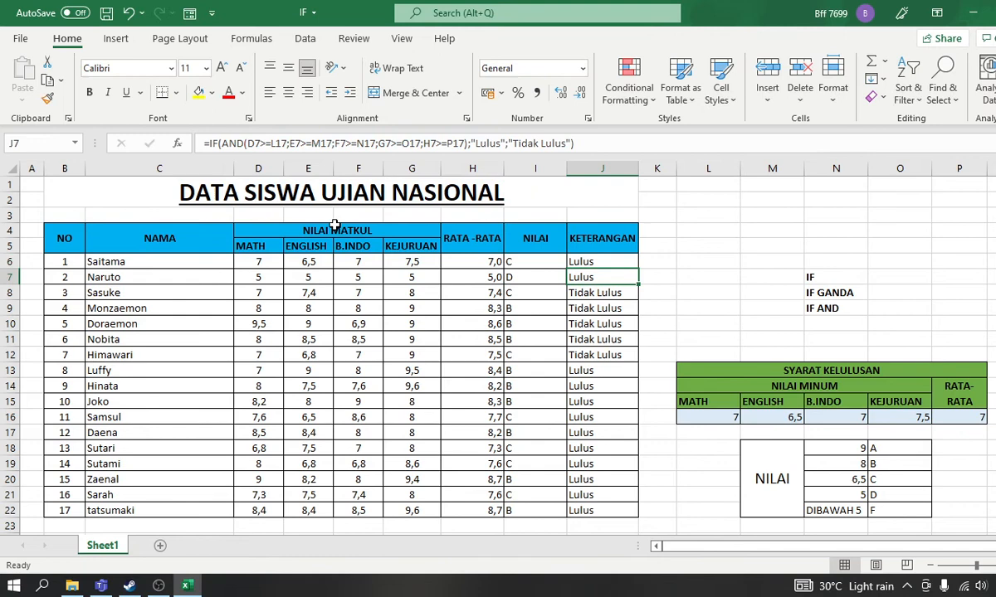
Examine the row 6 scores and the MATH minimum in L16, and compare the KETERANGAN formulas in J6 and J7.
click(274, 264)
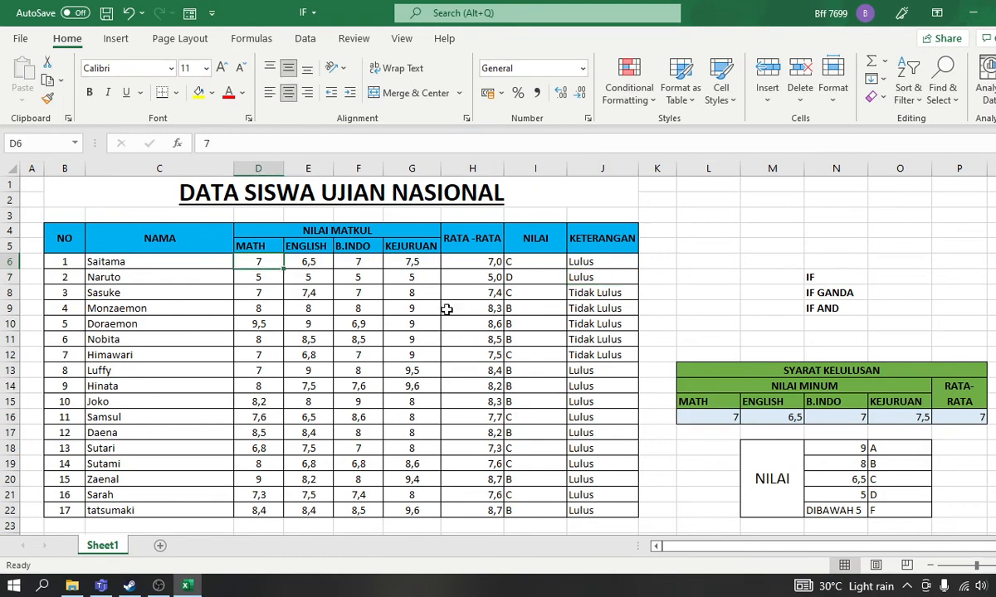
click(309, 259)
click(359, 265)
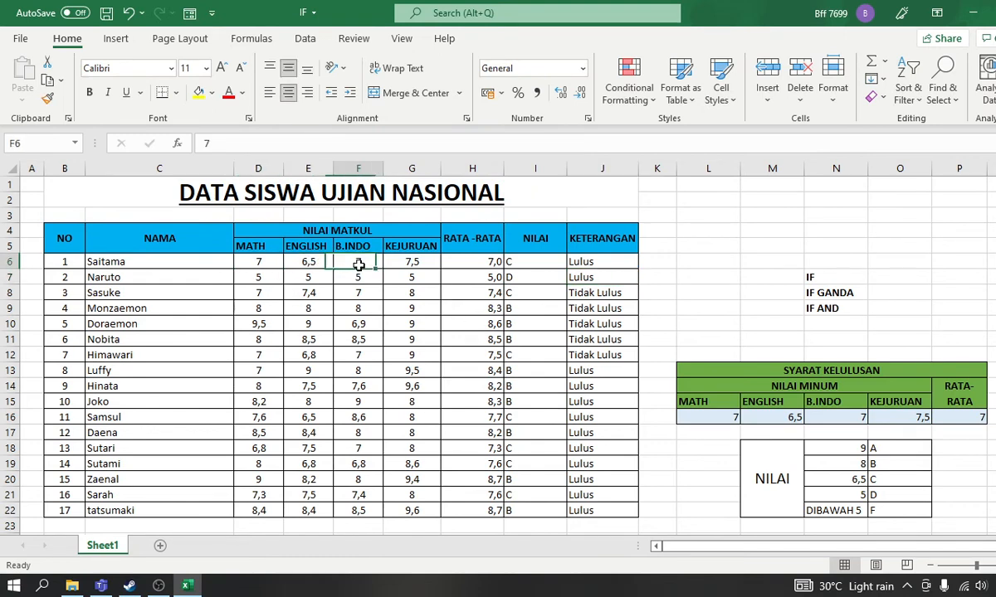
click(412, 263)
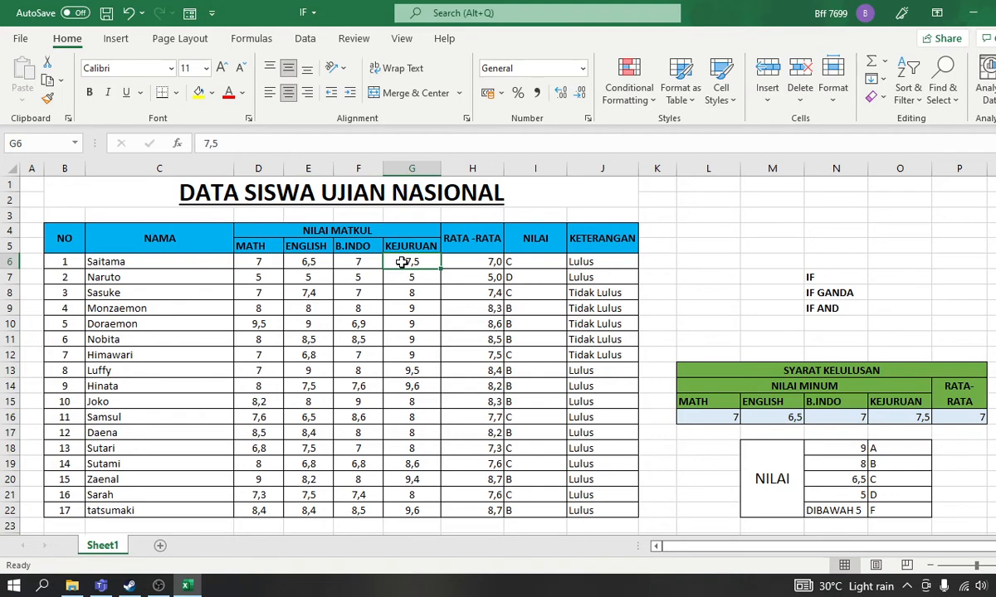
click(467, 259)
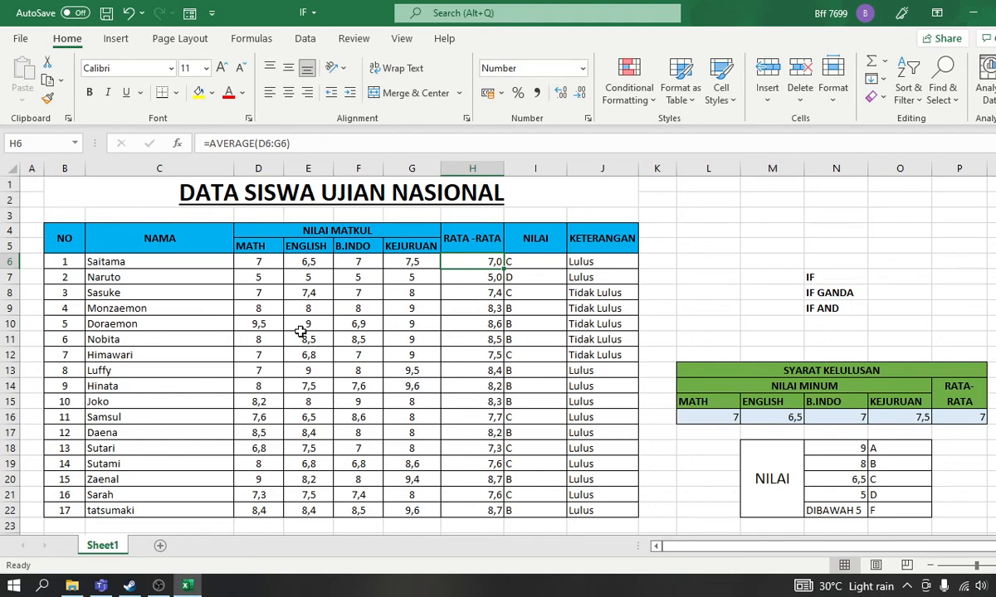
click(258, 282)
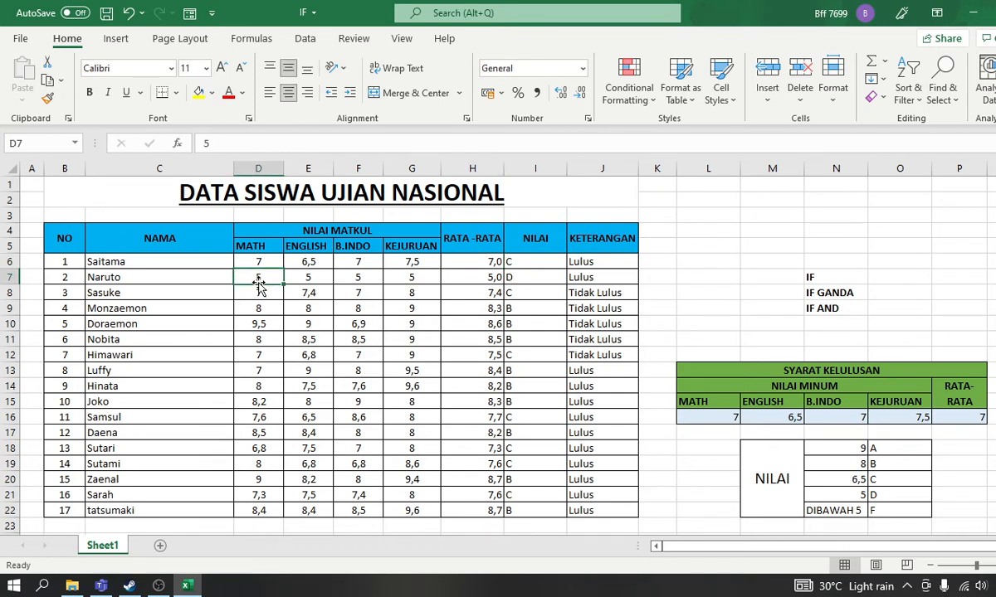
click(618, 280)
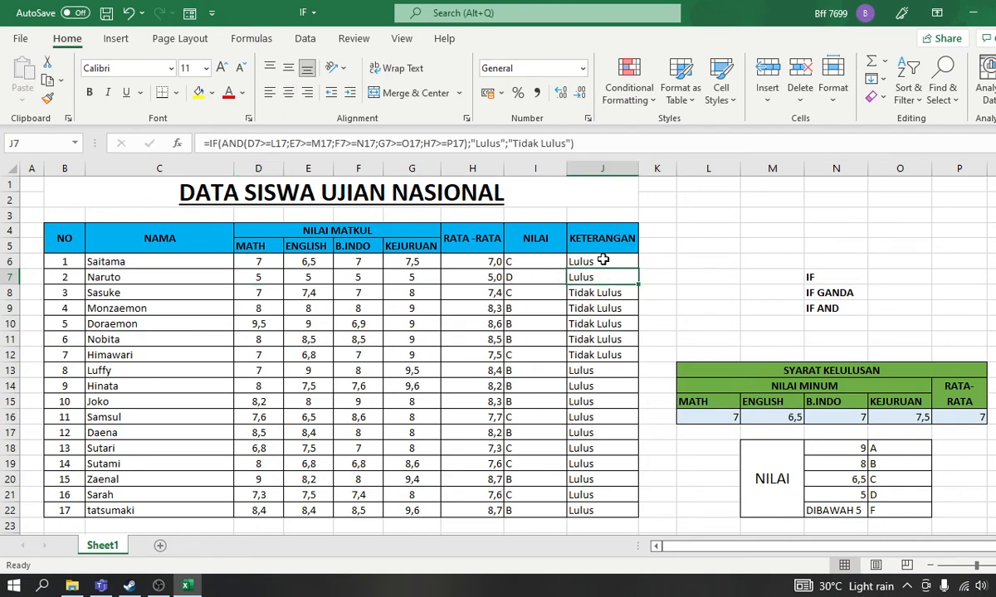
click(604, 260)
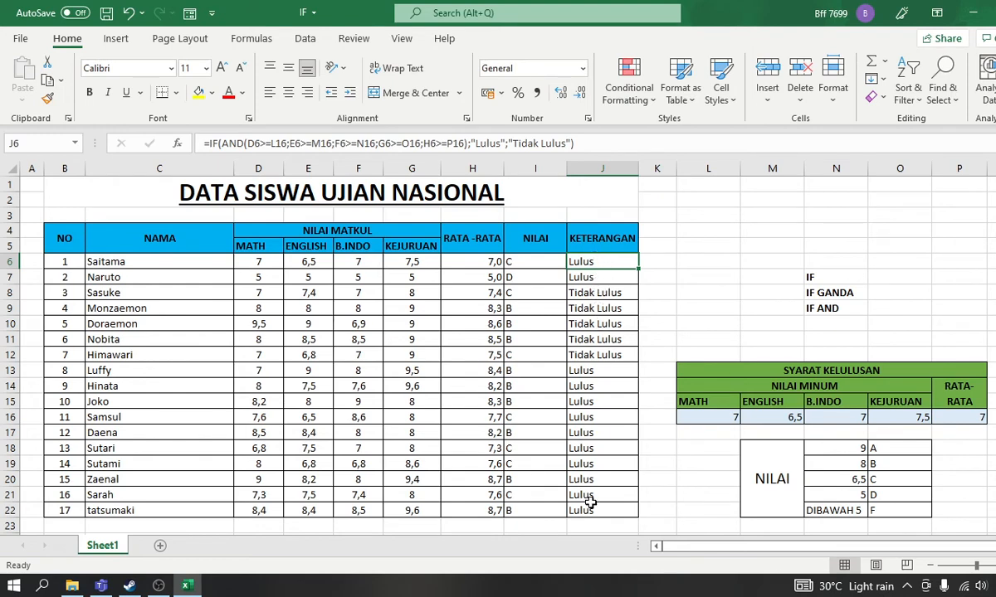
click(721, 417)
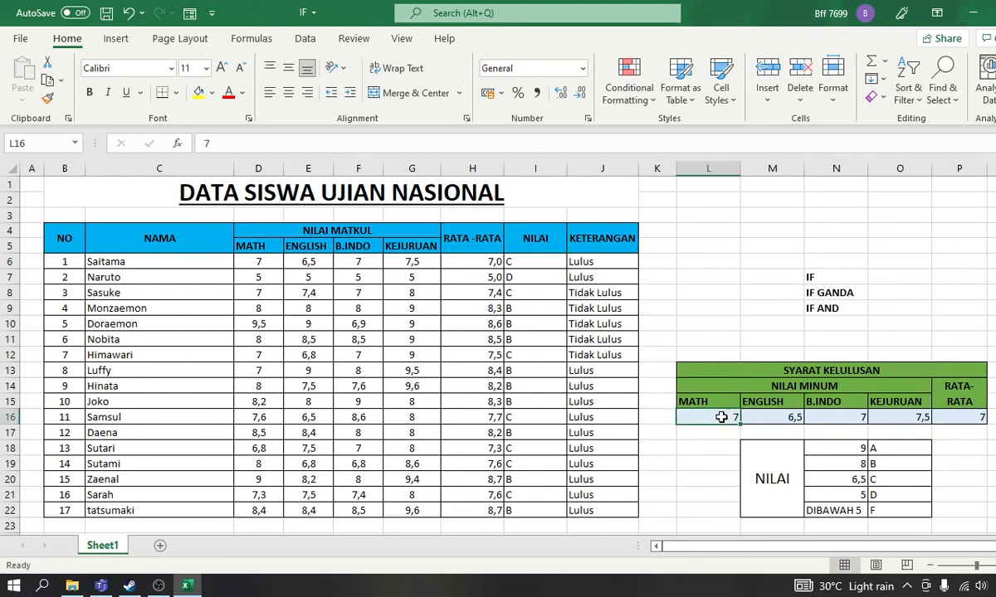
click(599, 260)
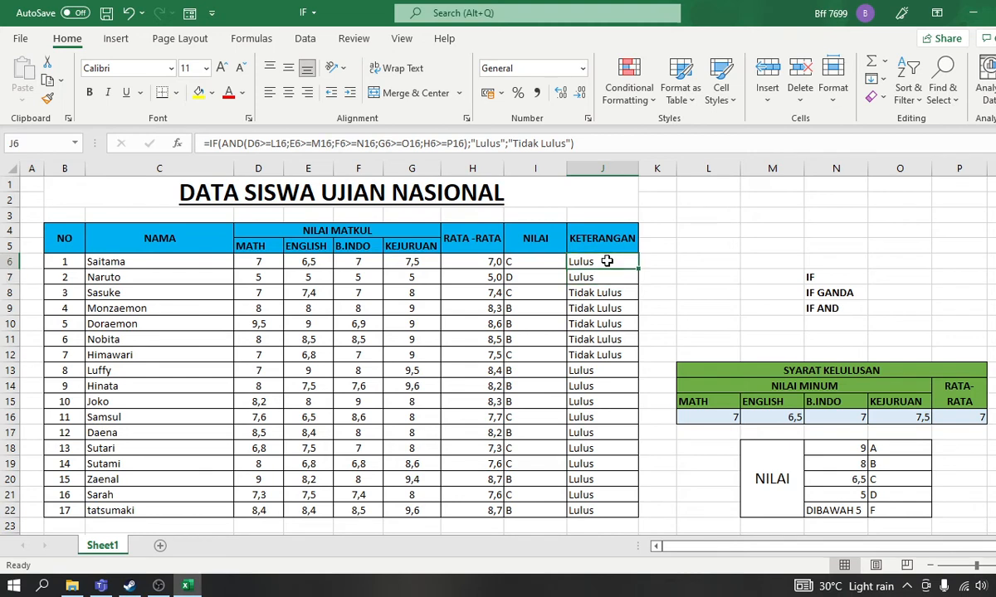
click(605, 275)
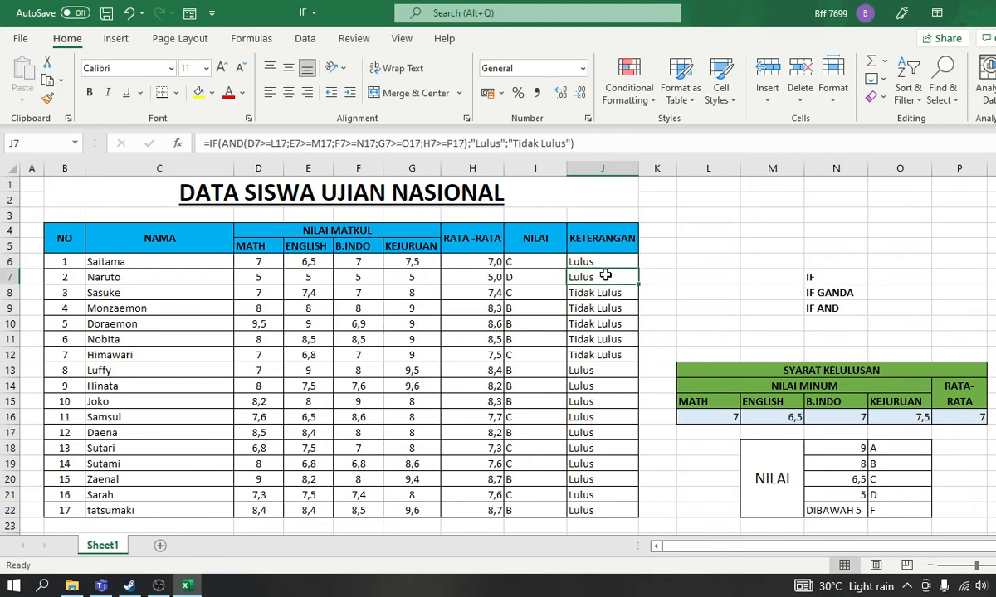
Compare the KETERANGAN formulas in J6 and J7, and check the cells L17:P17 that the J7 formula refers to.
click(603, 261)
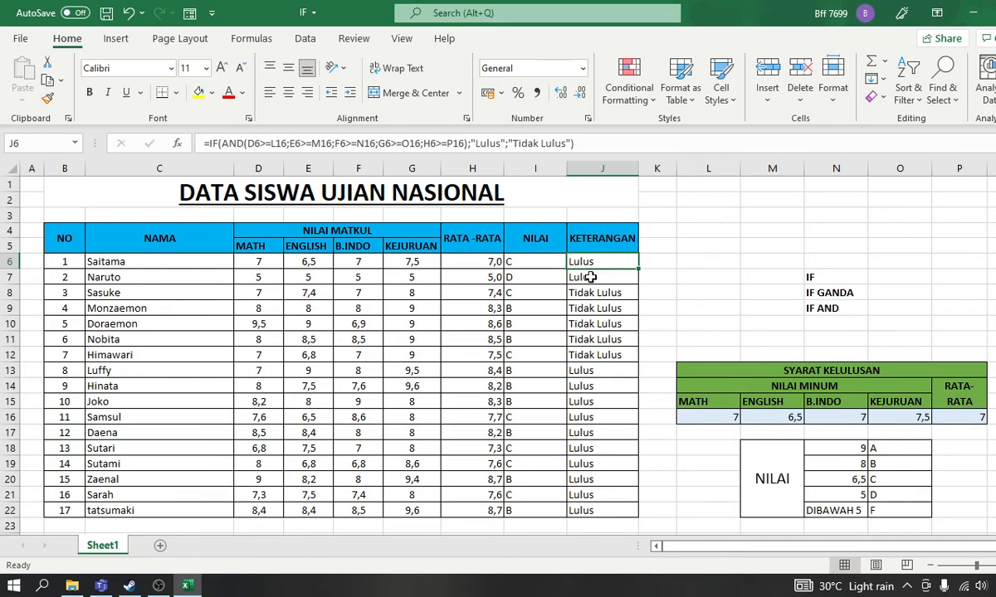
click(415, 277)
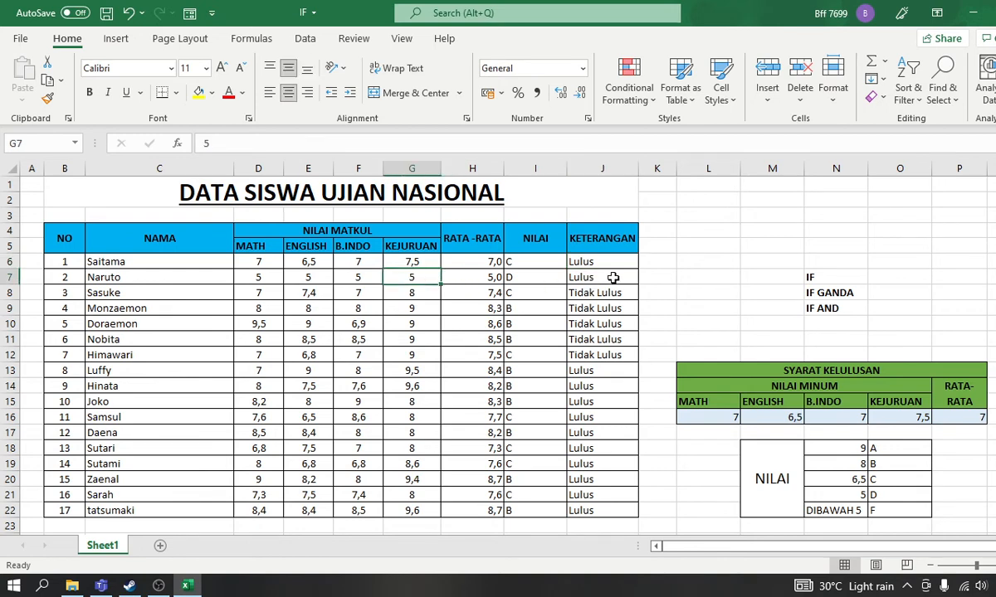
click(600, 277)
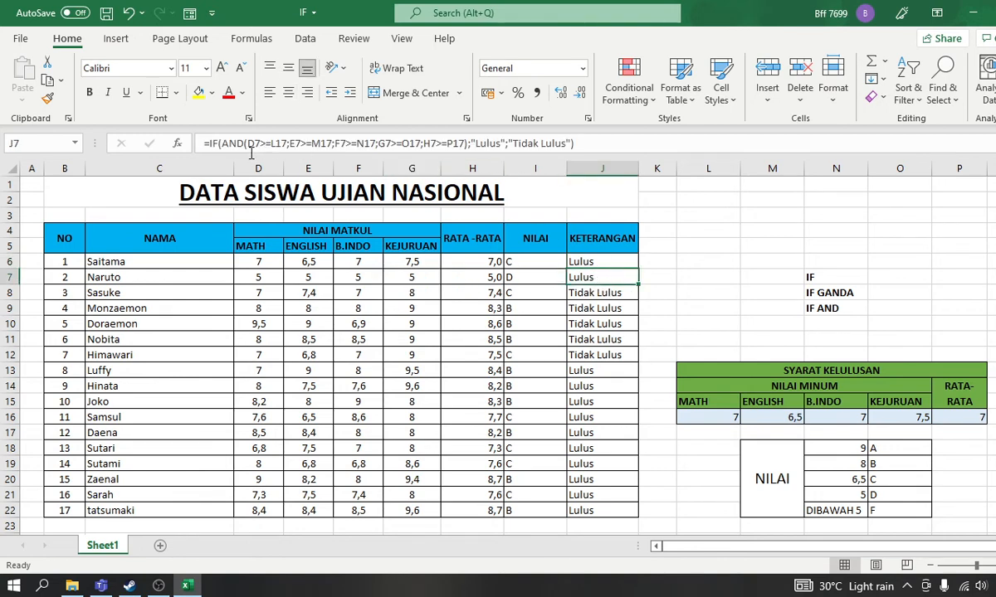
drag(712, 432, 944, 428)
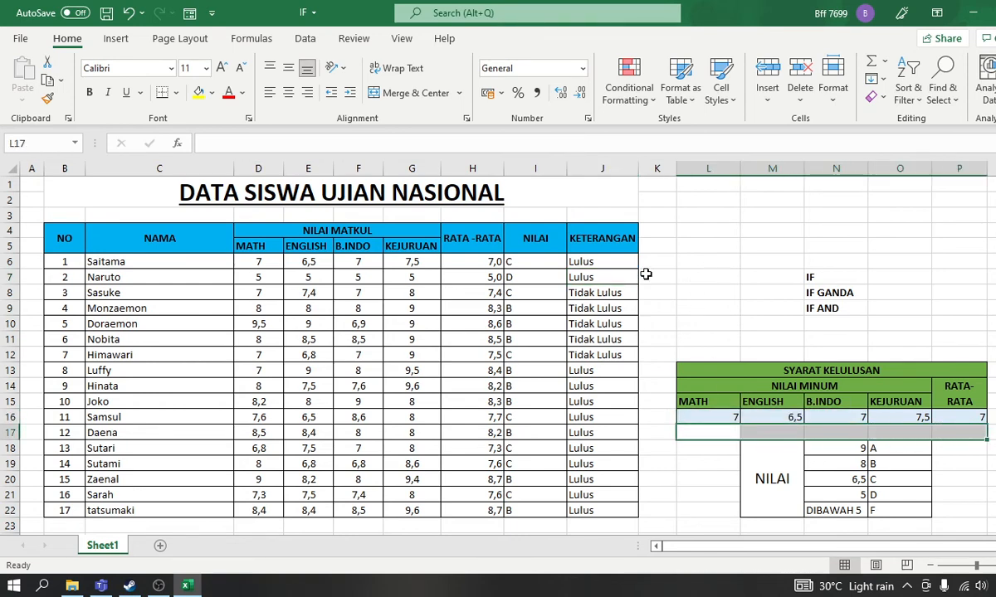
Make the minimum score references in the J6 formula absolute as $L$16, $M$16, $N$16, $O$16 and $P$16.
click(588, 259)
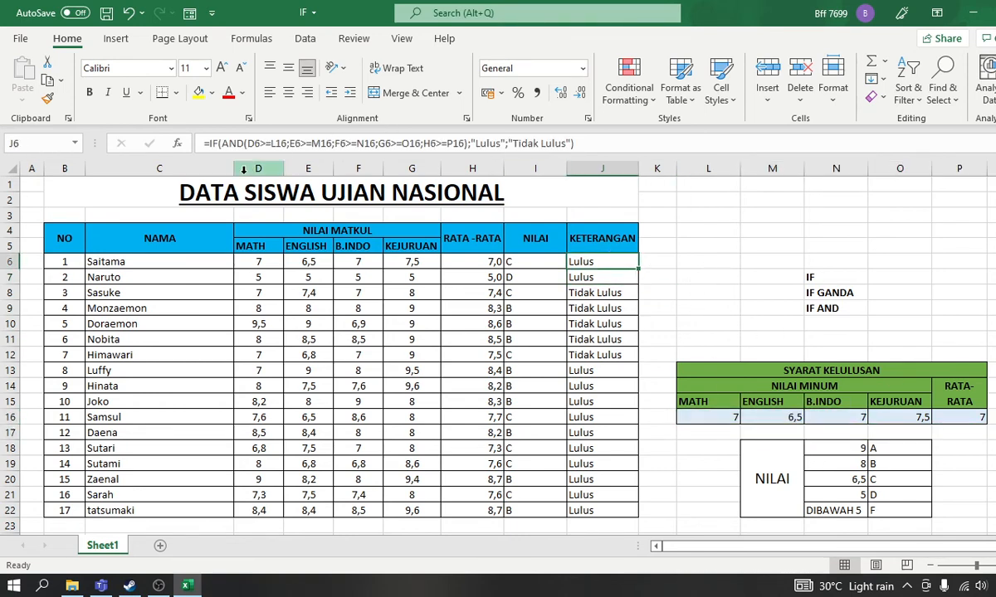
click(274, 143)
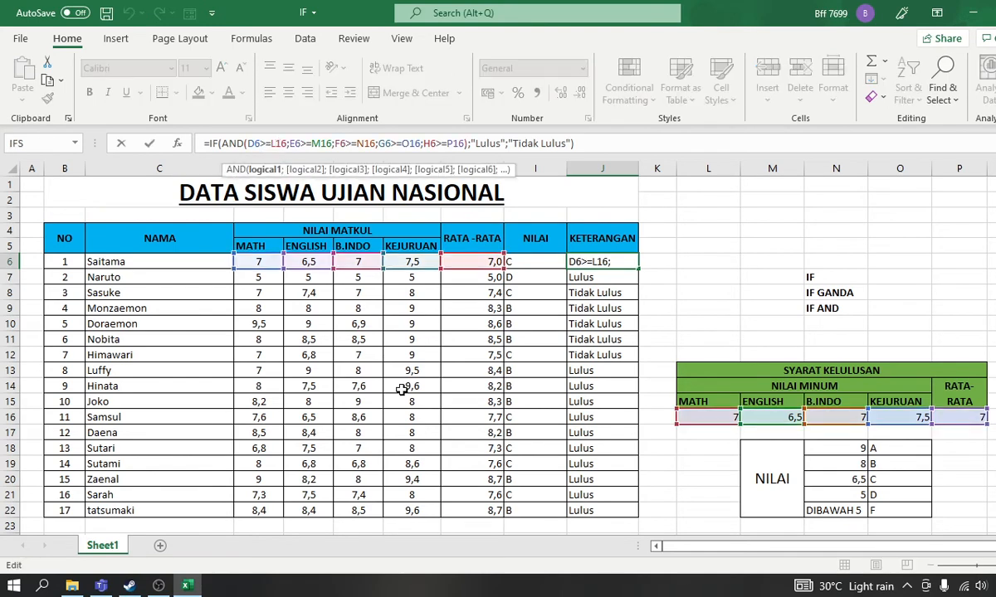
key(F4)
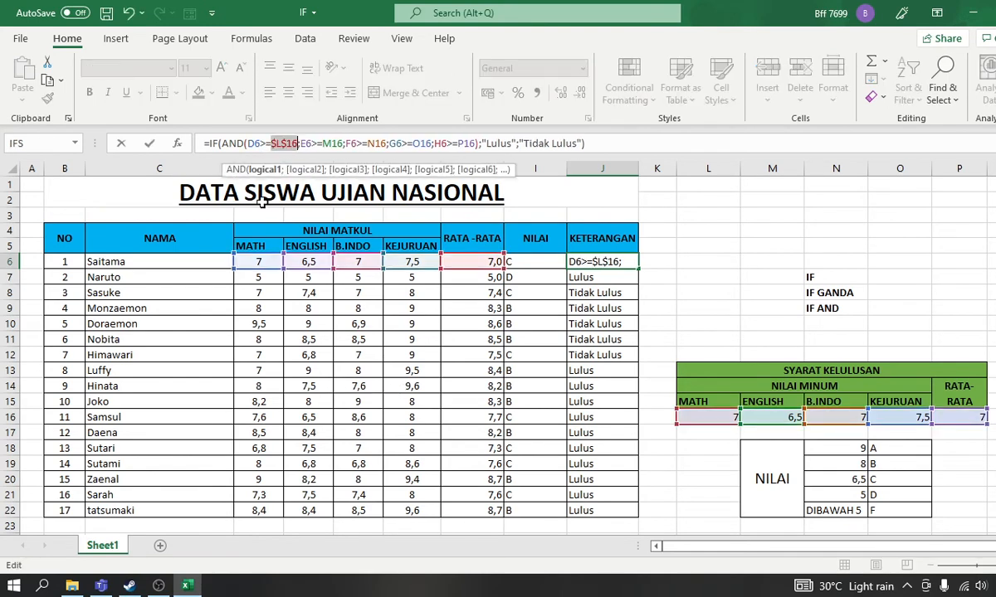
click(324, 143)
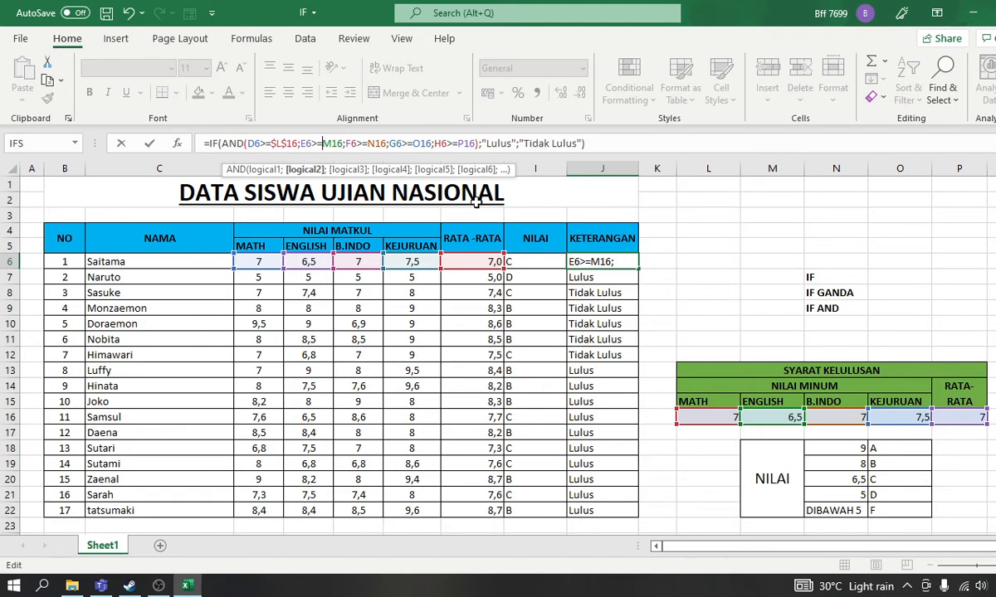
key(F4)
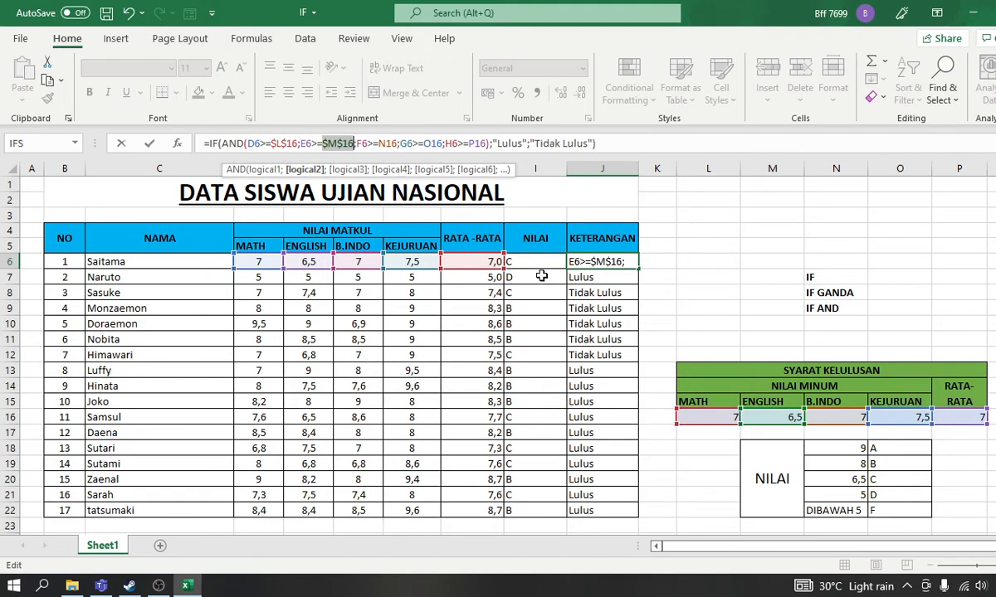
click(379, 144)
key(F4)
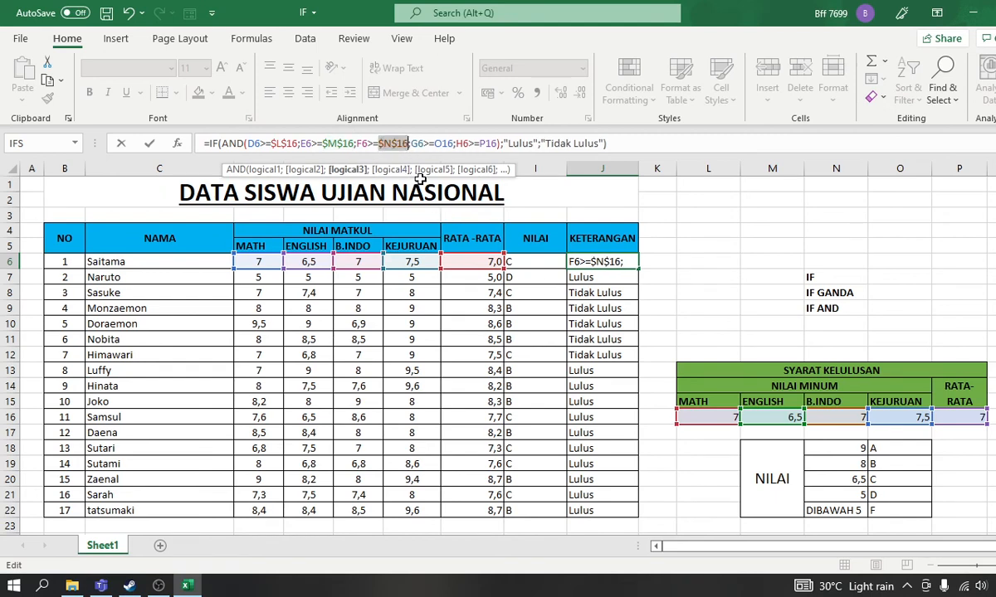
click(438, 143)
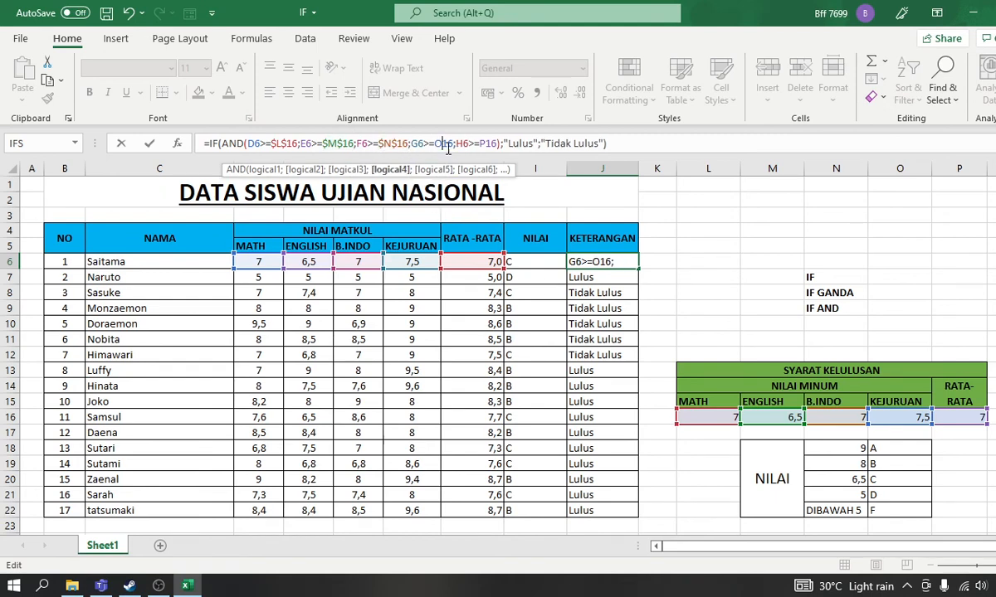
key(F4)
click(497, 144)
key(F4)
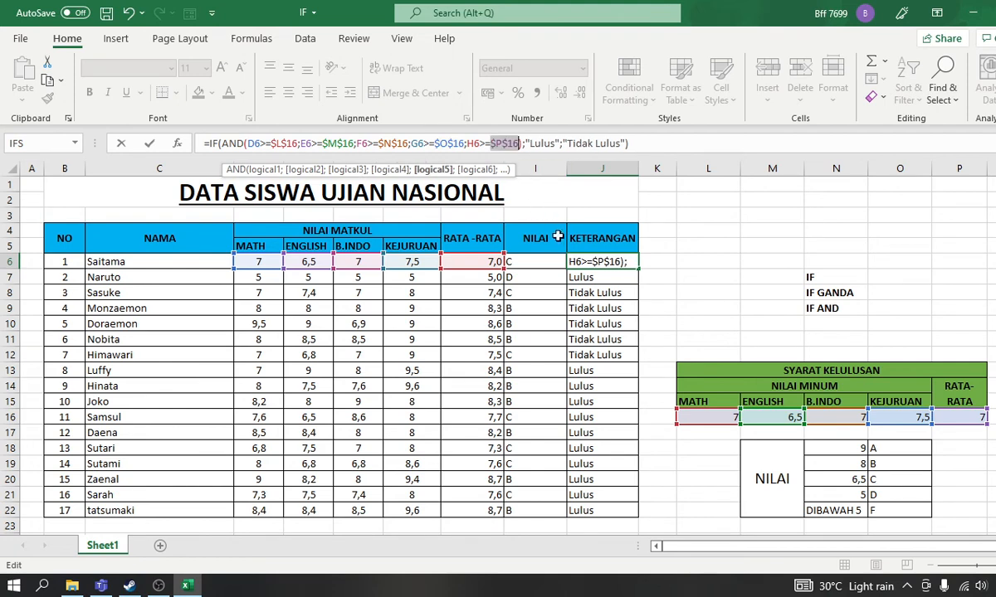
key(Return)
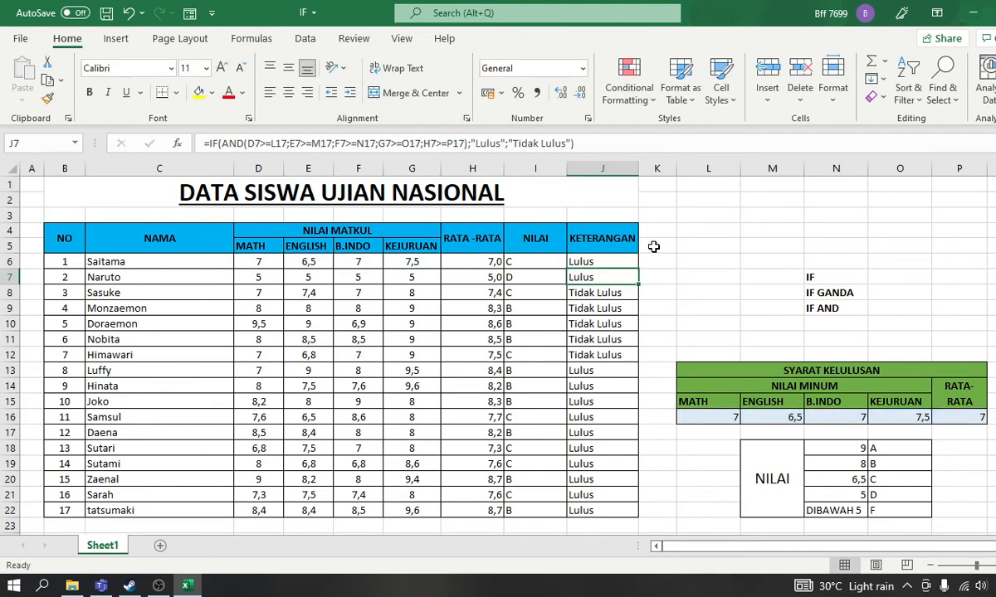
Fill the KETERANGAN formula with absolute references from J6 down through J22.
click(597, 261)
drag(638, 303, 631, 515)
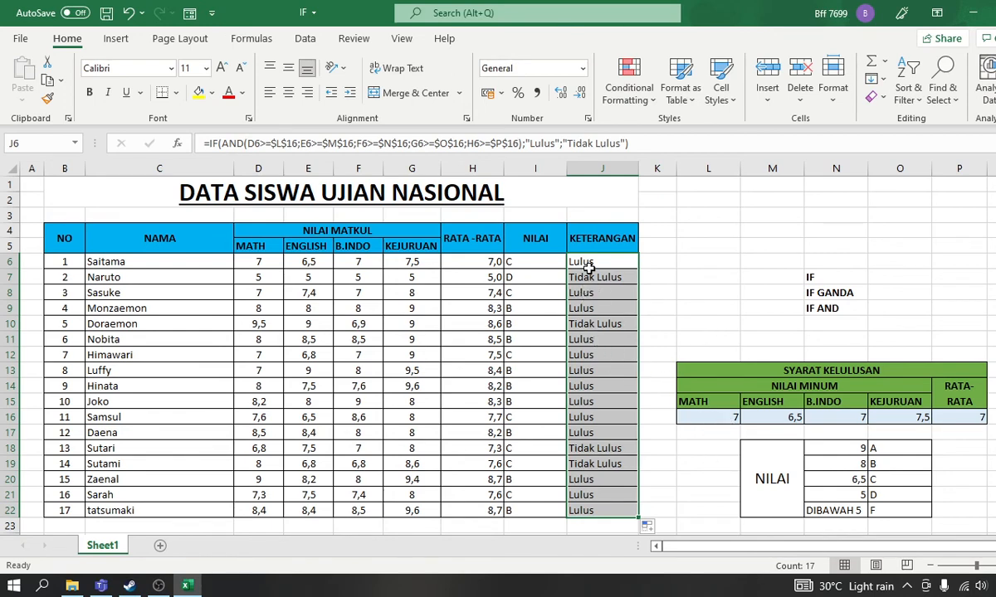
Examine the KETERANGAN results and the J6 formula against the minimums in L16:P16 and the row 7 scores.
drag(593, 295, 595, 306)
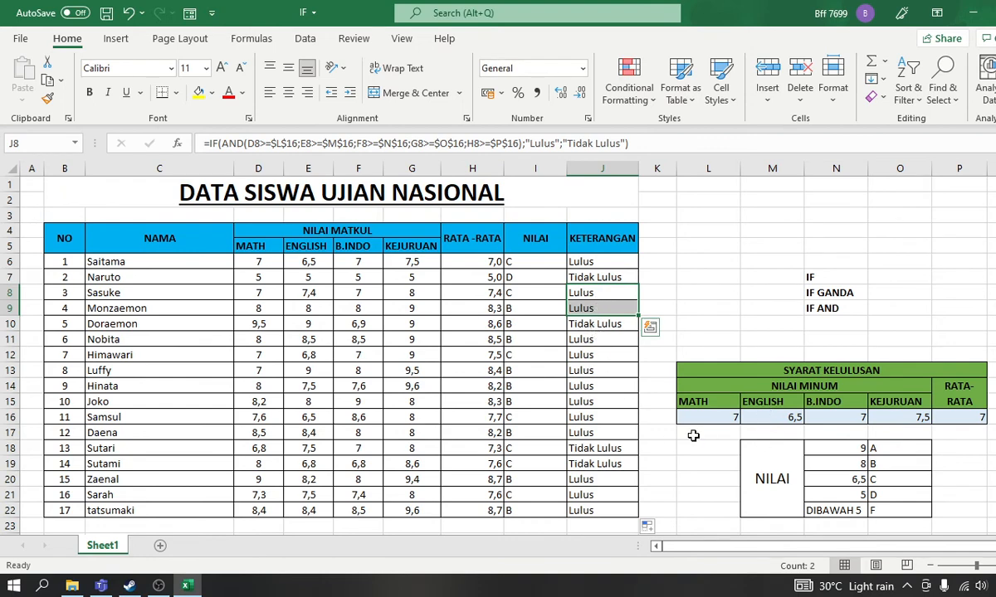
drag(709, 415, 956, 416)
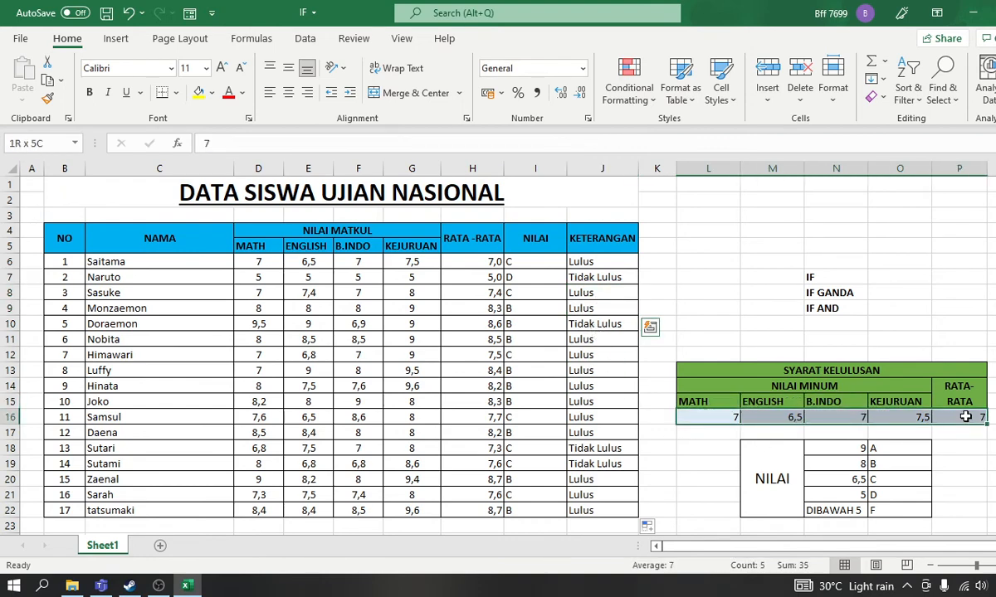
click(722, 326)
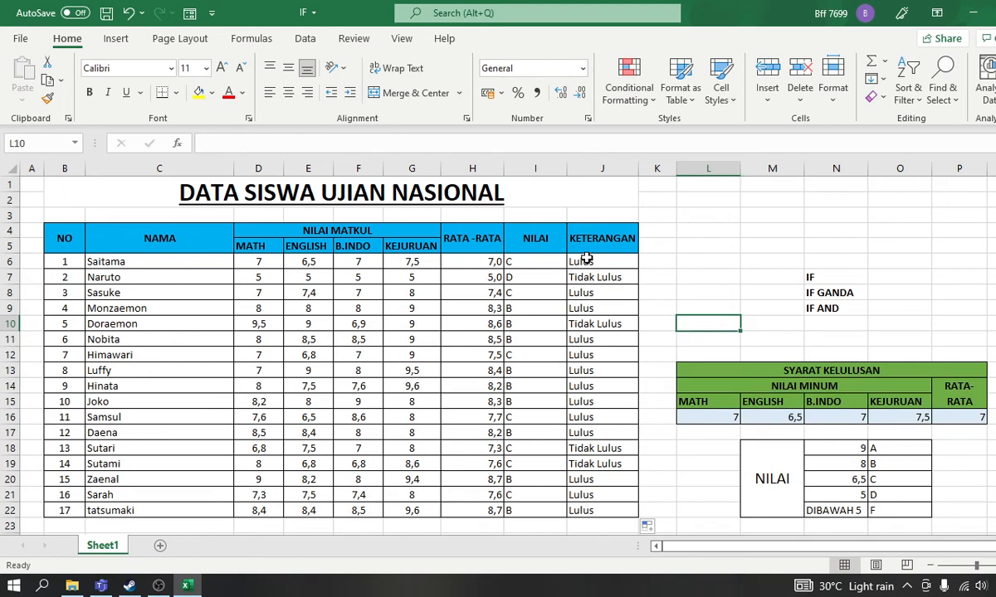
drag(591, 241, 594, 261)
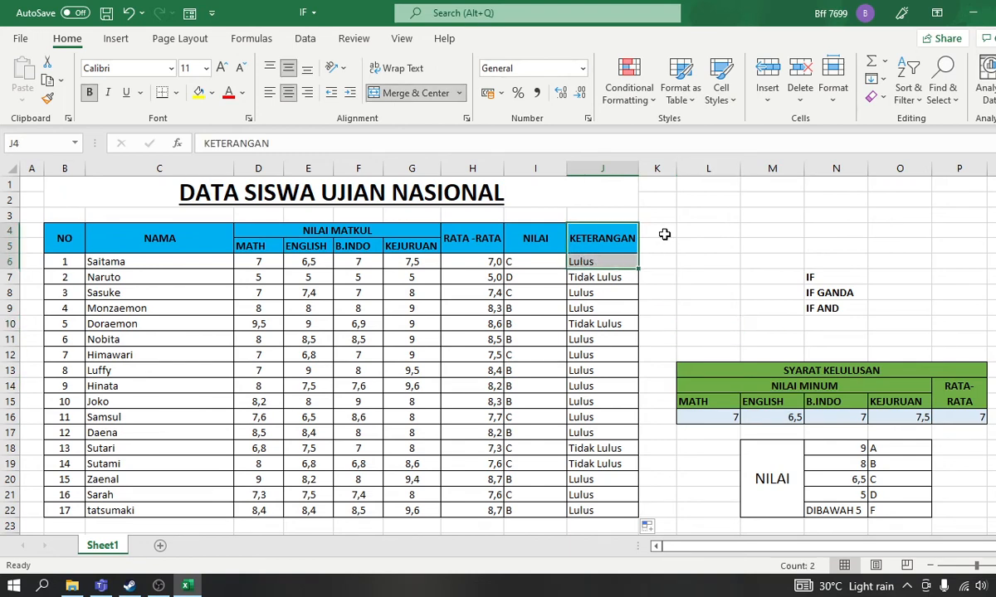
click(598, 264)
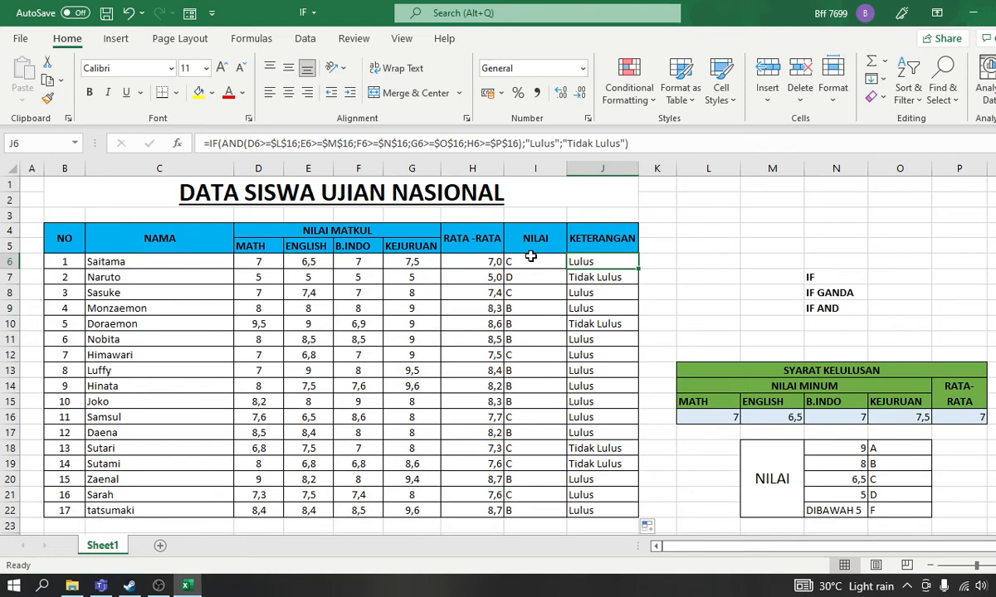
click(257, 281)
click(292, 277)
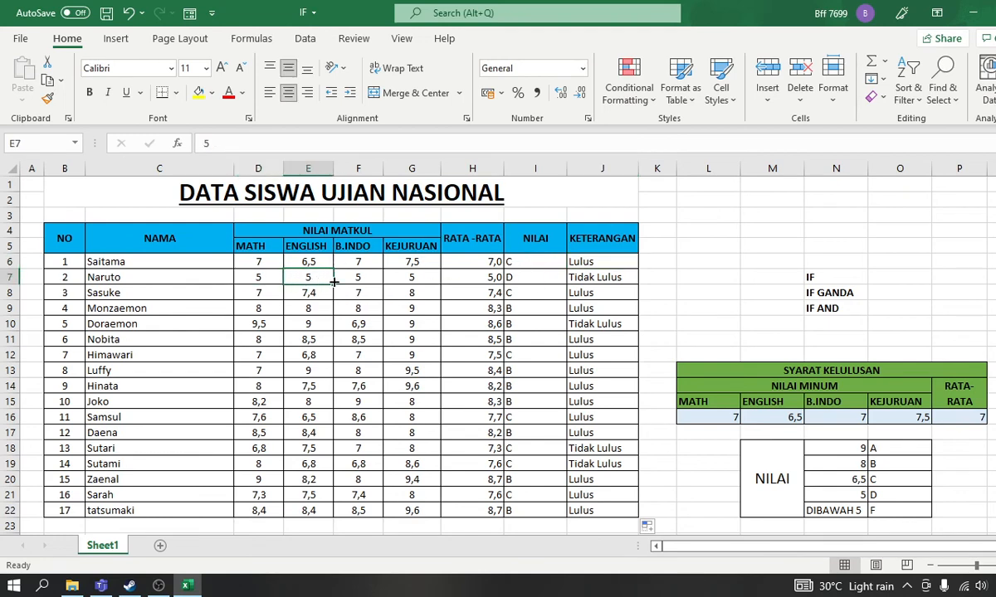
click(347, 278)
click(403, 277)
click(262, 292)
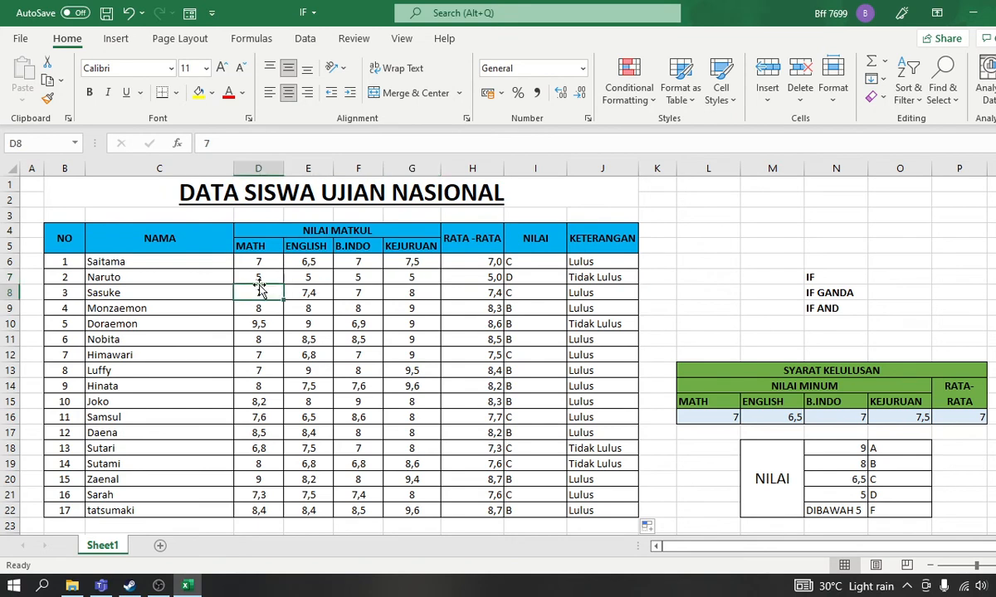
Set the MATH score in D7 to 7.
click(261, 277)
text(7)
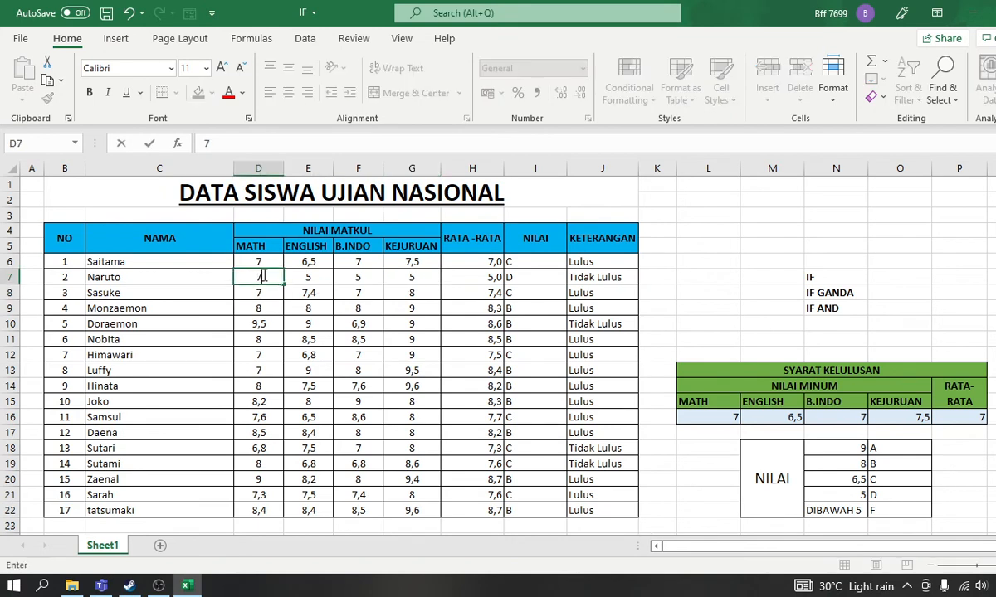
key(Tab)
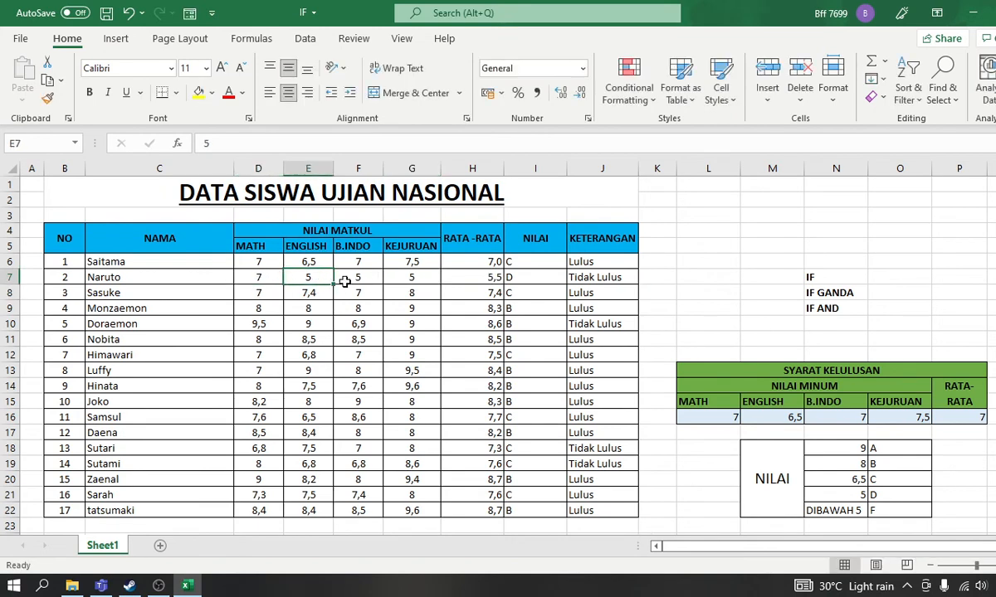
Set the row 7 scores to 8 for MATH, 9 for ENGLISH, 8 for B.INDO and 8 for KEJURUAN.
click(274, 278)
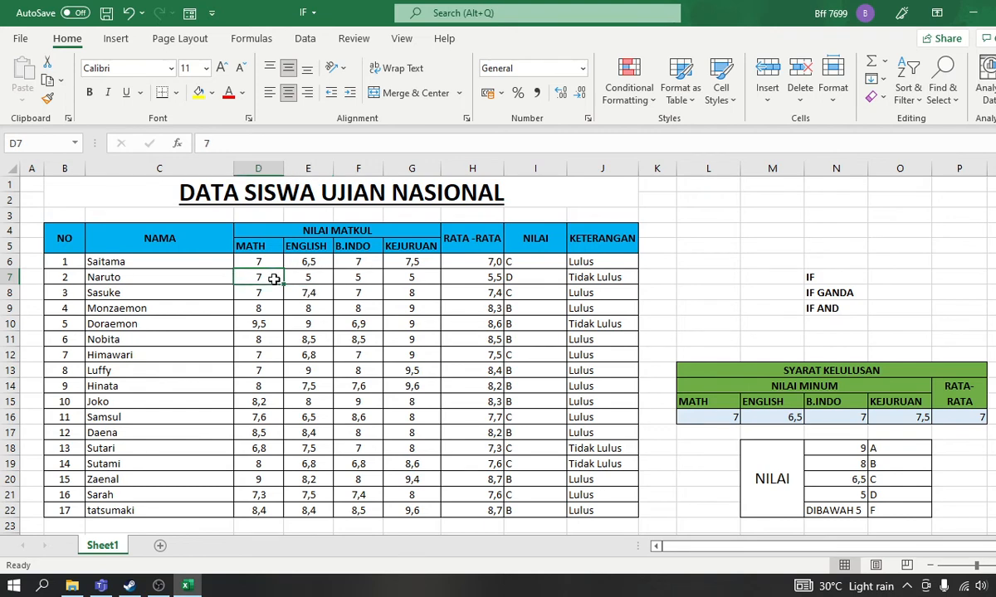
text(8)
key(Tab)
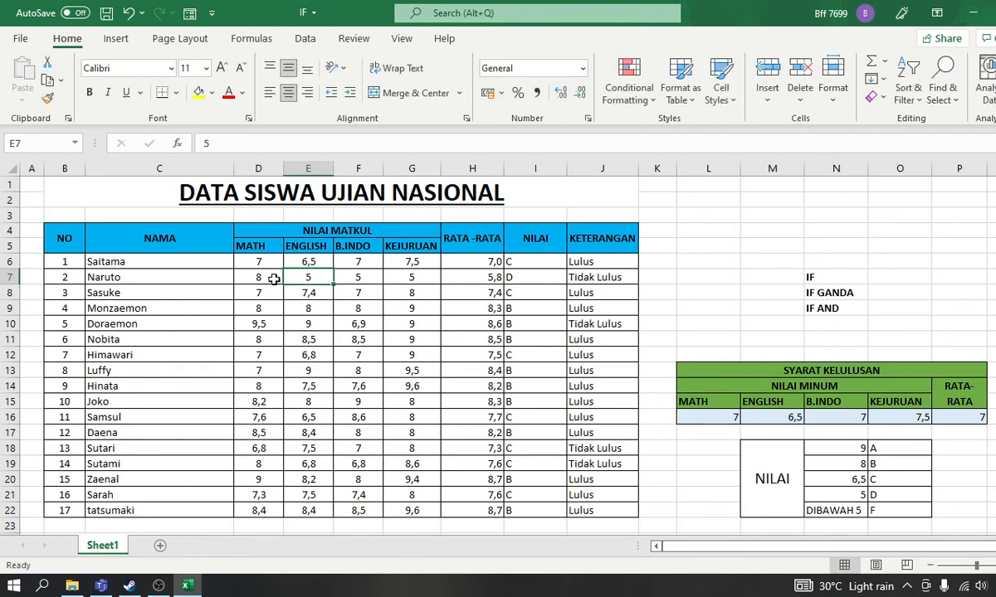
text(9)
key(Tab)
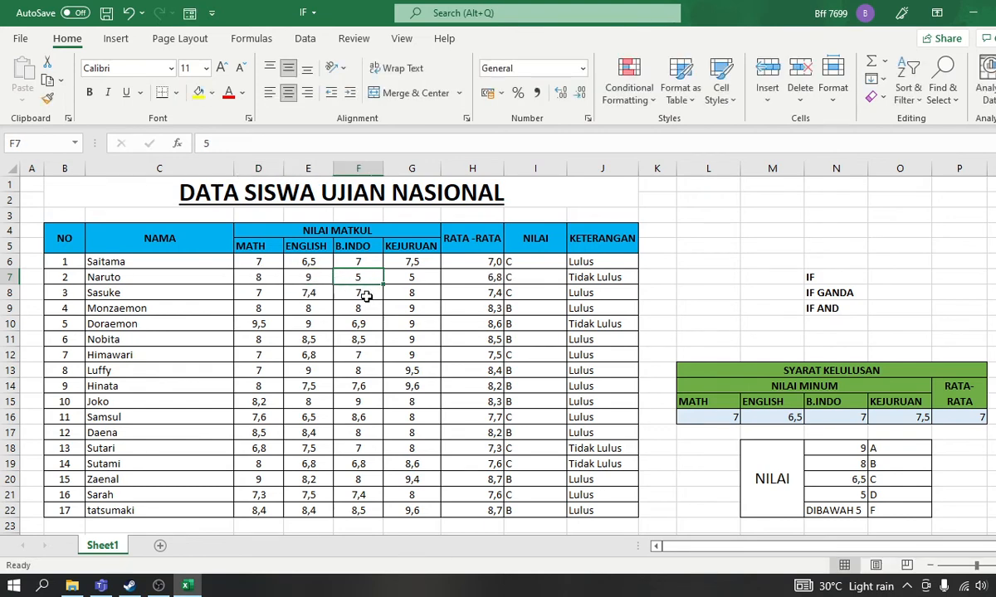
text(8)
key(Tab)
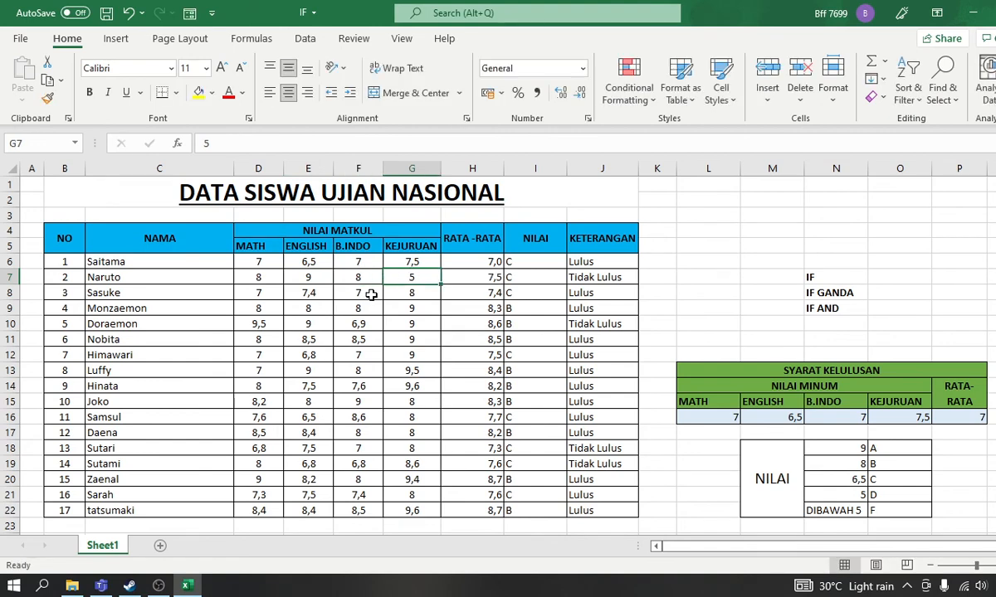
key(Tab)
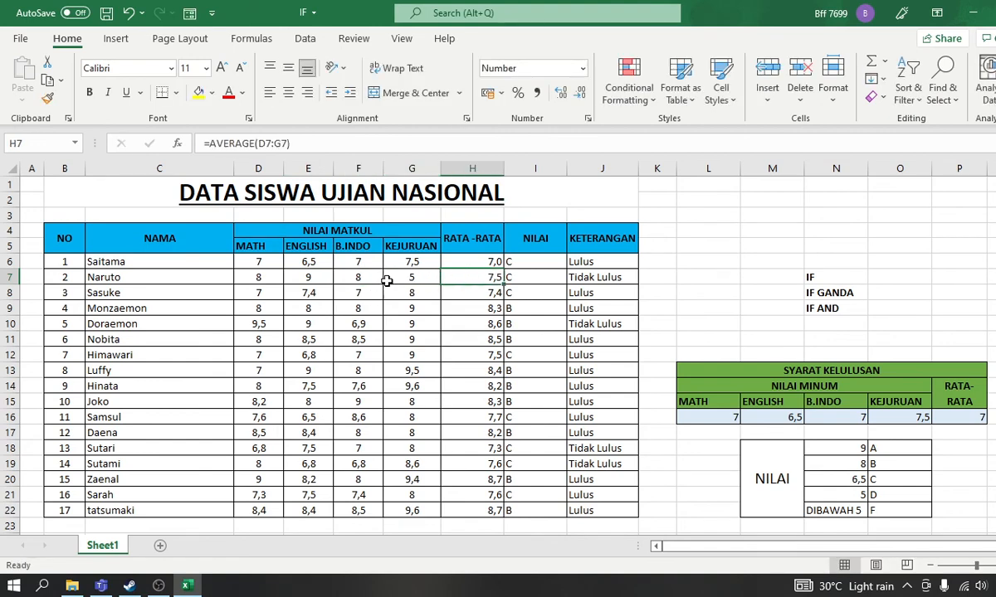
click(388, 281)
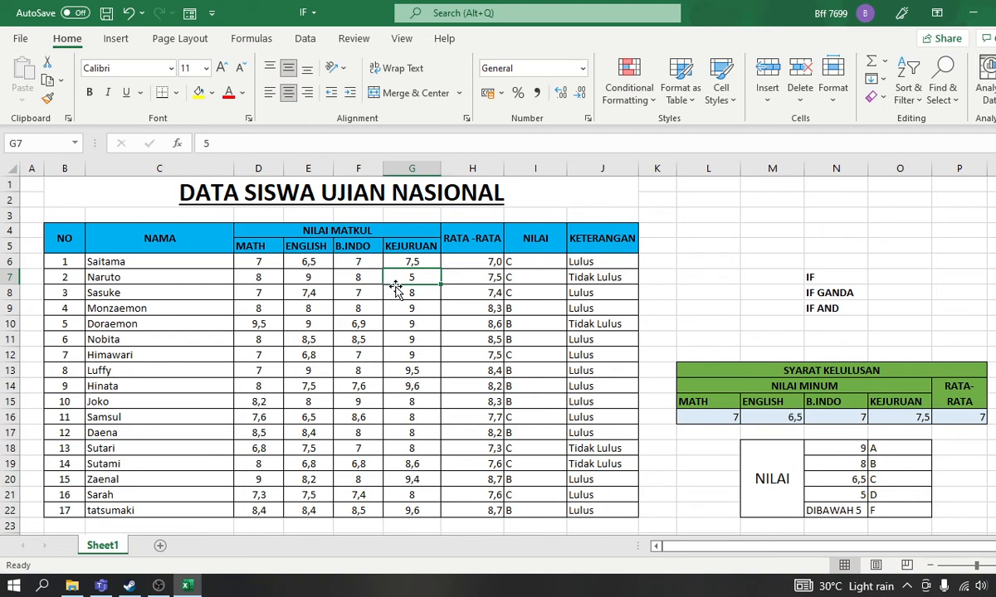
text(8)
key(Return)
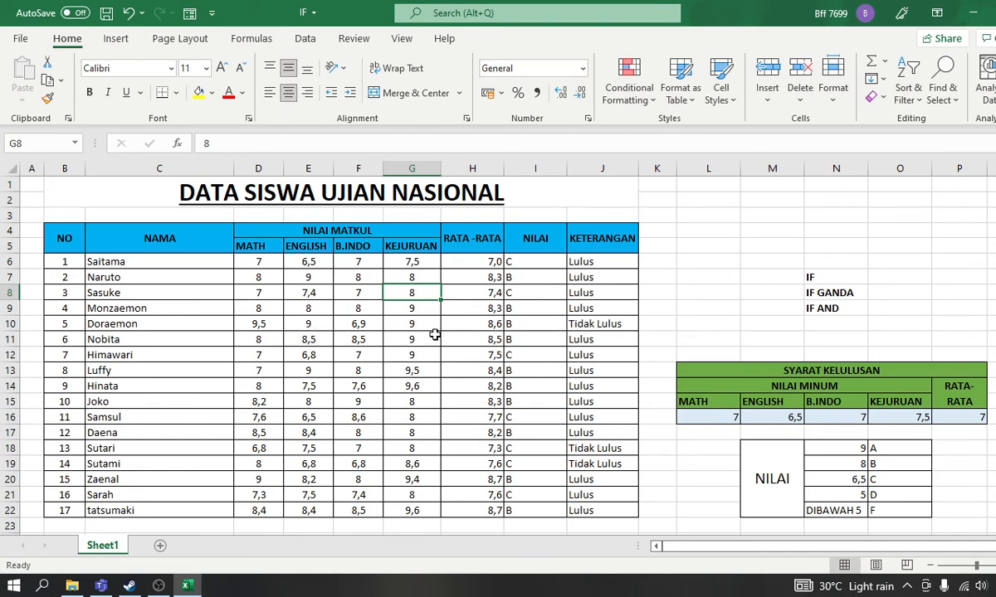
Set the B.INDO score in F10 to 8.
click(358, 323)
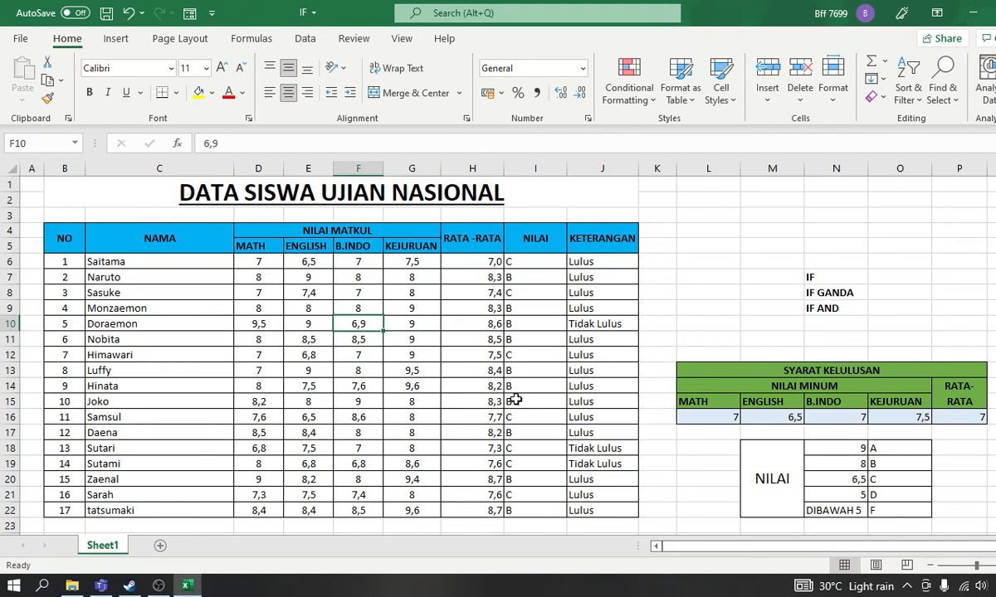
text(8)
key(Return)
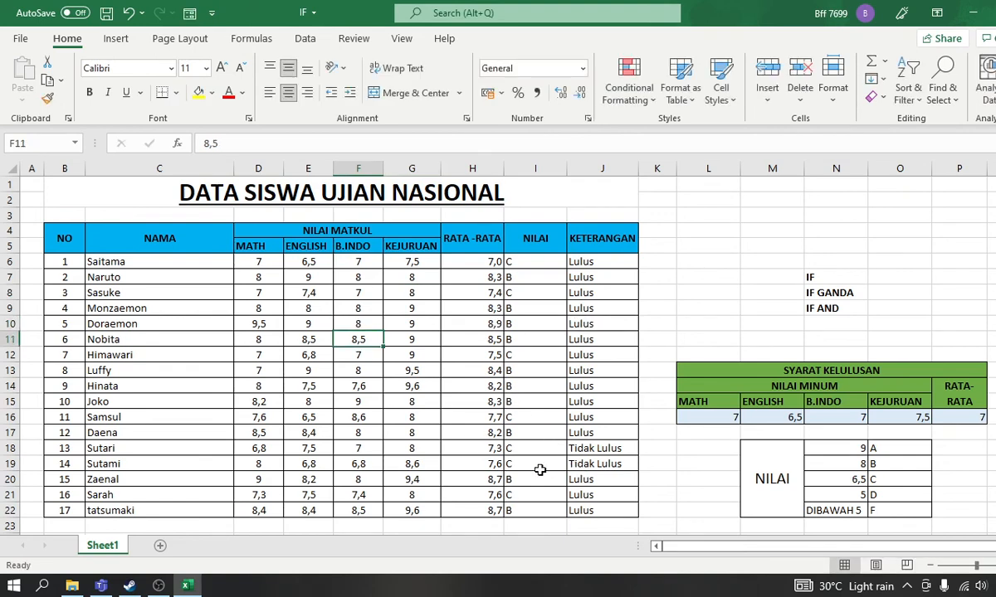
Set the MATH score in D18 to 1.
click(258, 450)
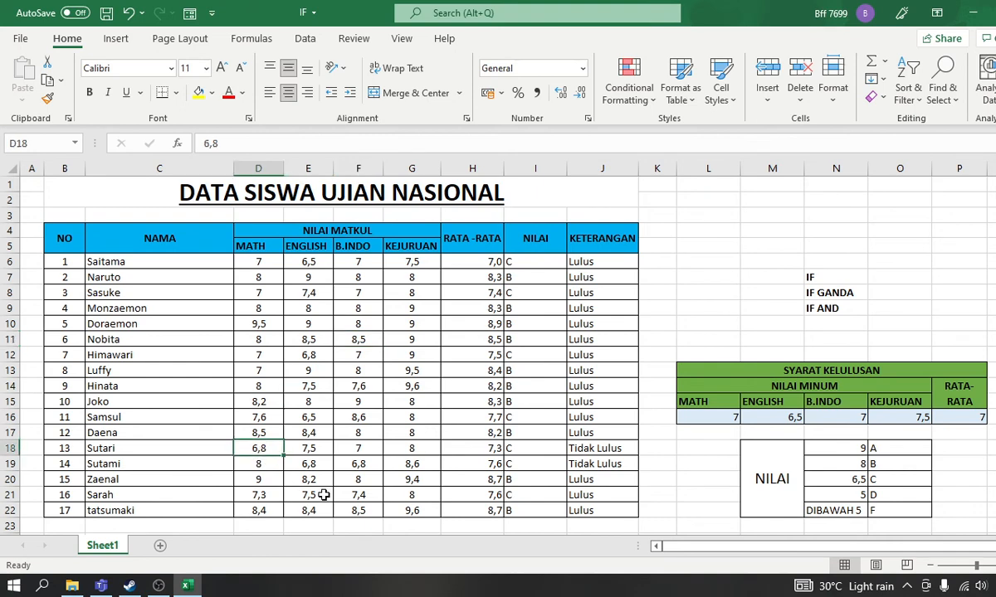
text(1)
click(322, 479)
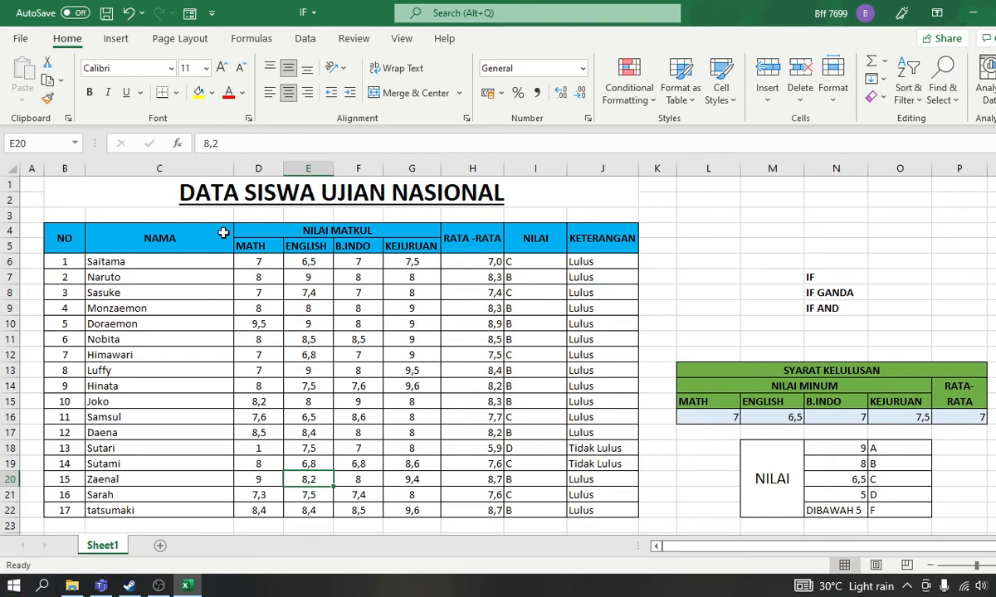
Start a Less Than conditional formatting rule on the MATH scores D6:D22 with a threshold of 7.
drag(260, 262, 272, 516)
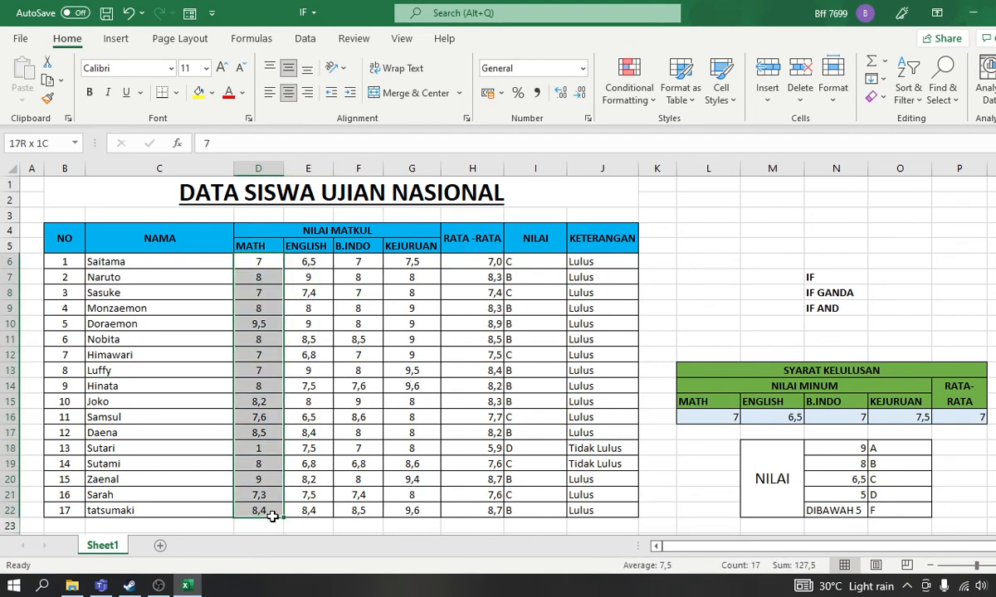
click(629, 81)
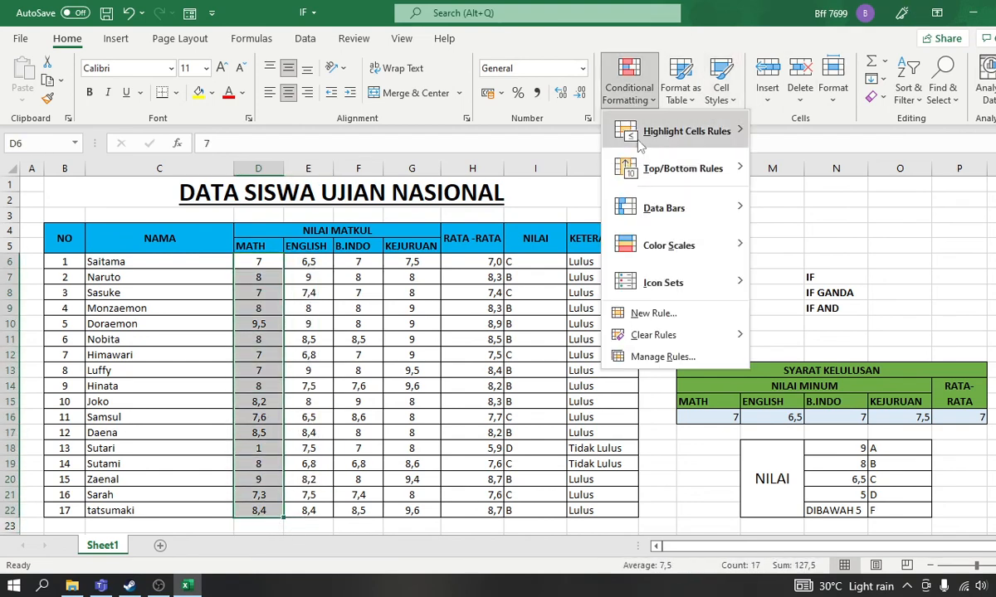
mouse_move(638, 143)
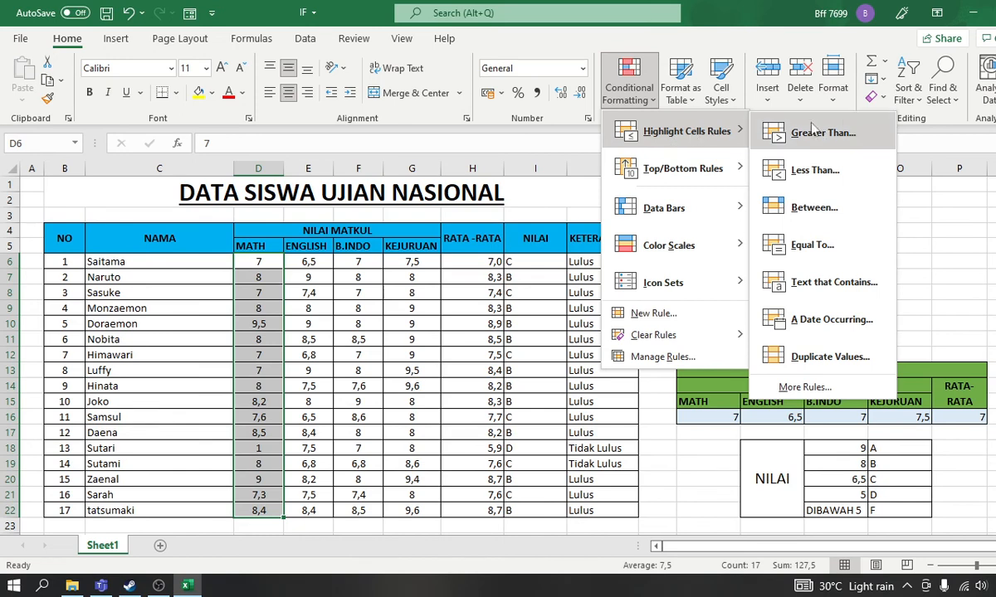
click(853, 173)
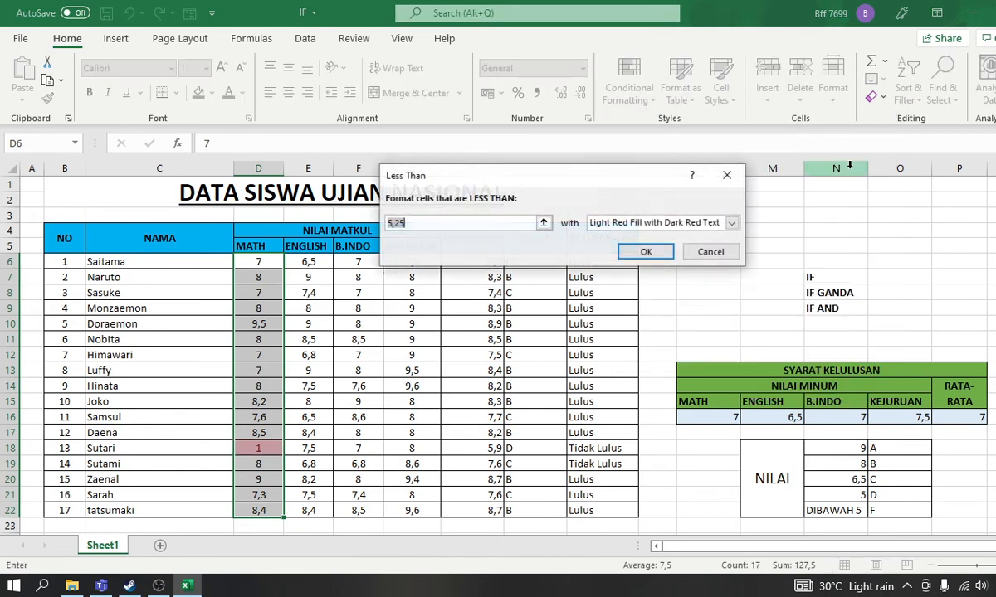
text(7)
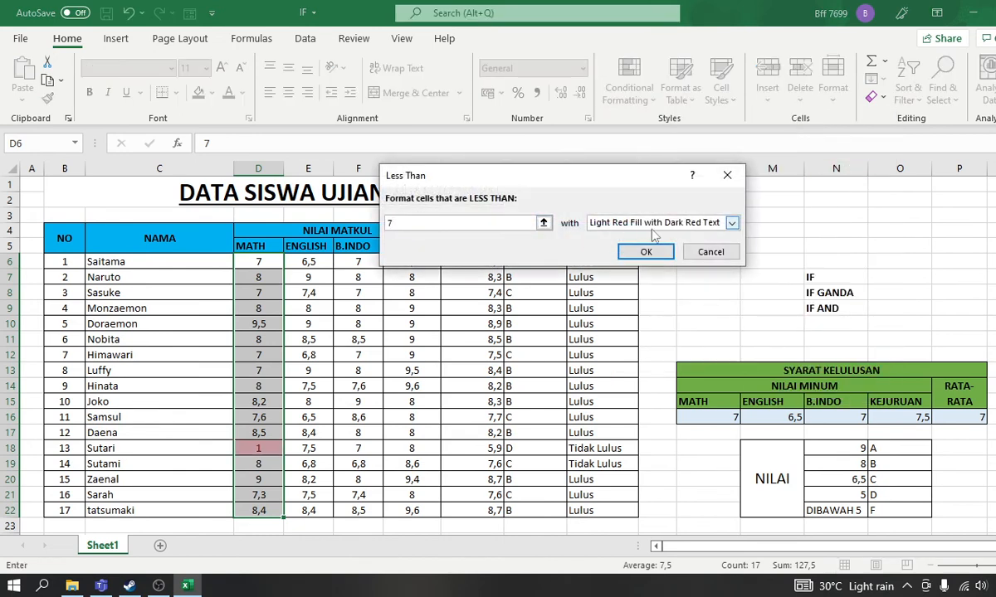
Give the Less Than rule a custom format with standard red font colour and apply it.
click(680, 222)
click(614, 298)
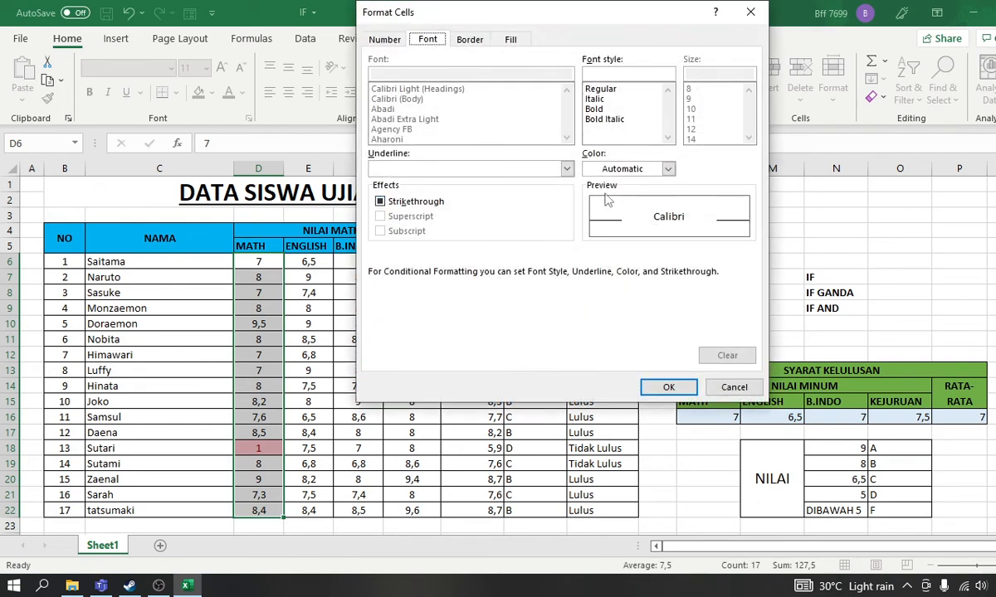
click(476, 42)
click(370, 42)
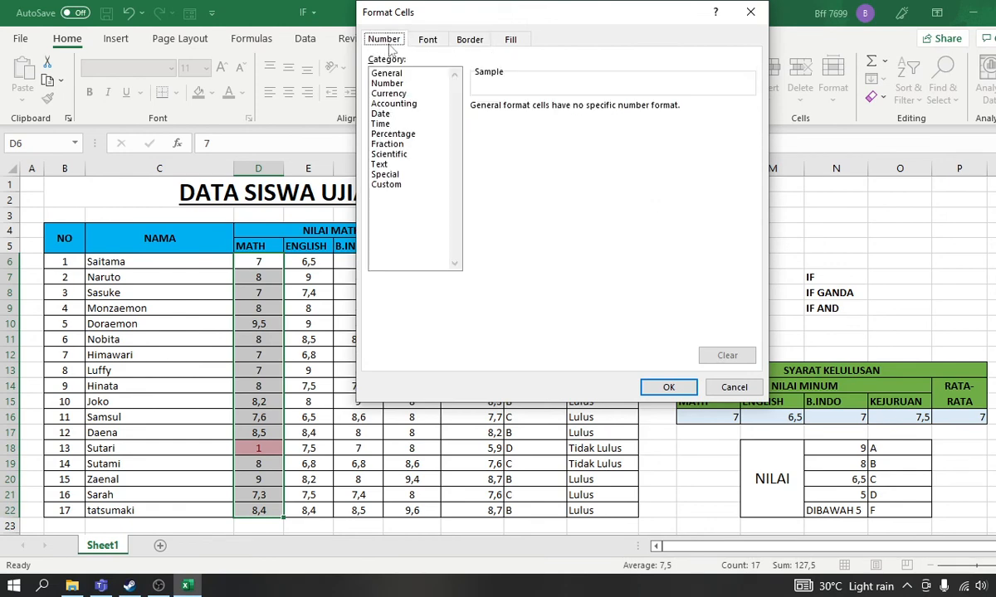
click(415, 40)
click(668, 169)
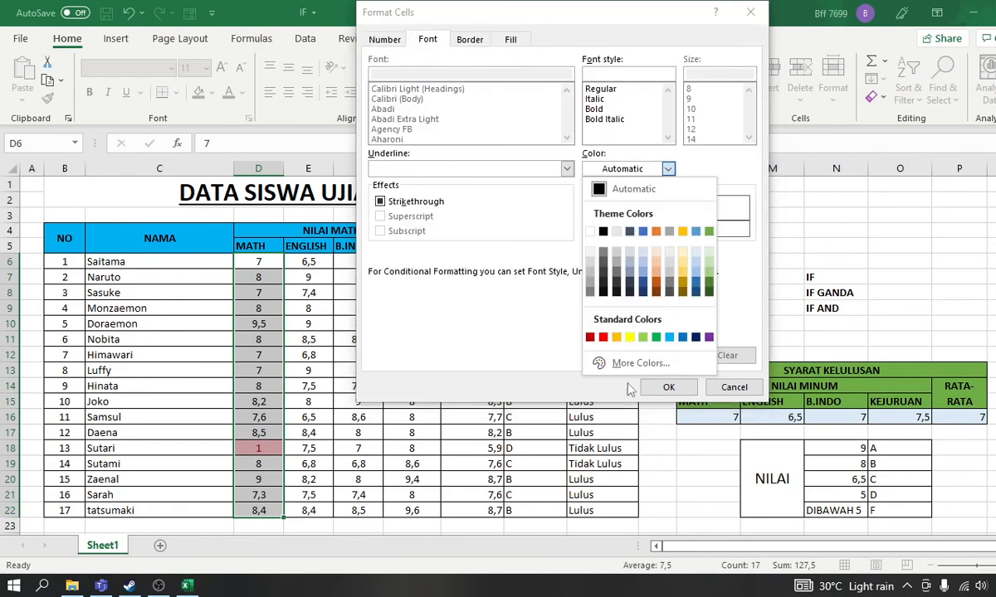
click(603, 337)
click(668, 388)
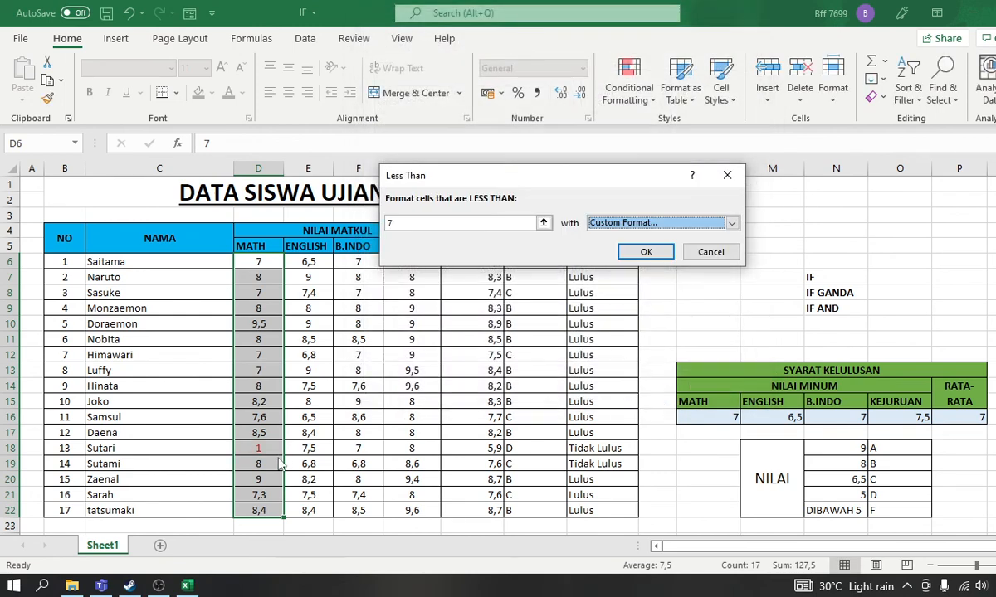
click(694, 249)
Test the rule by setting the MATH scores in D13 and D14 to 5.
click(249, 453)
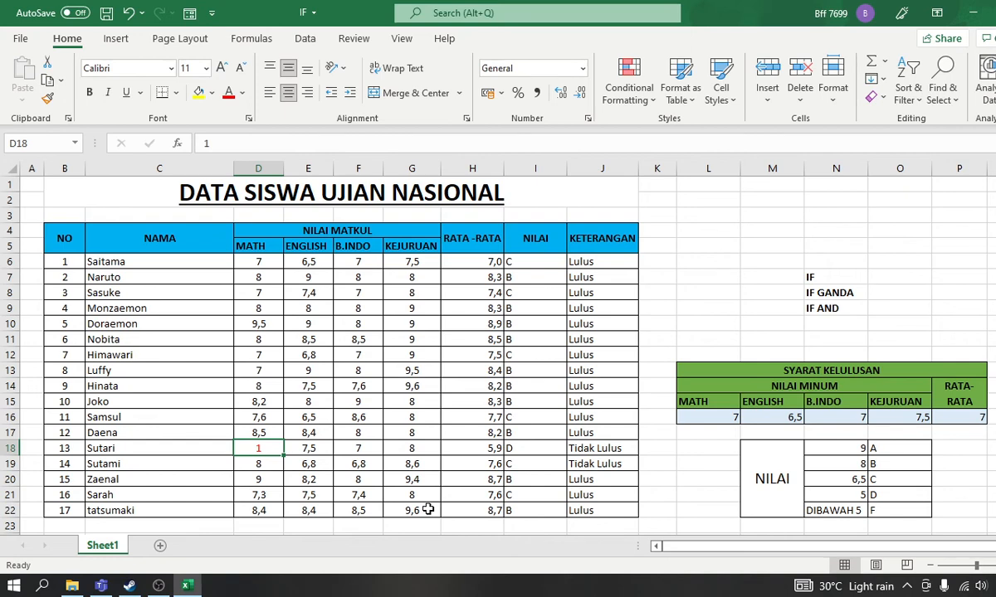
key(Up)
key(Up)
key(Up)
key(Up)
key(Up)
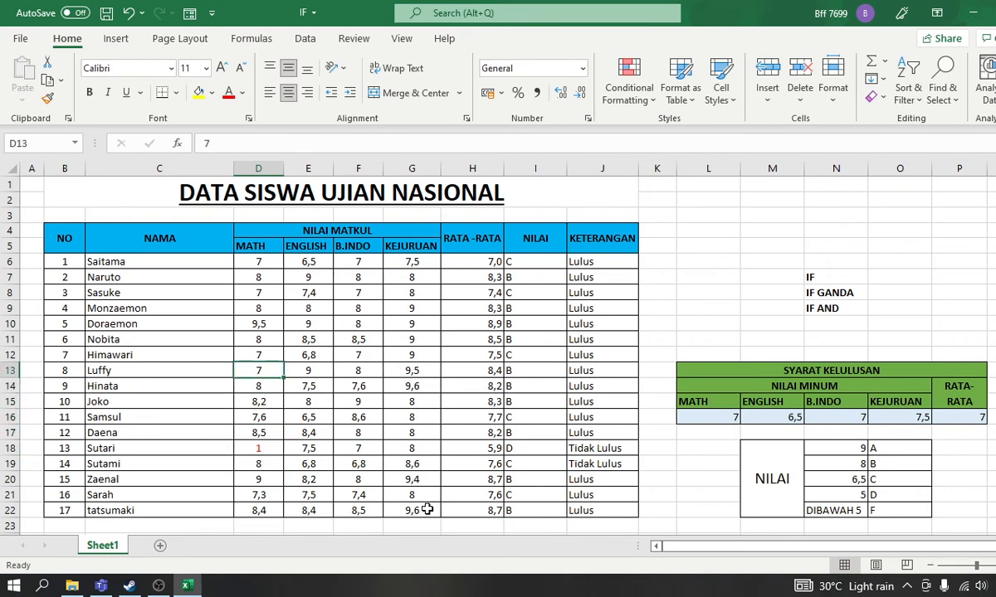
text(5)
key(Return)
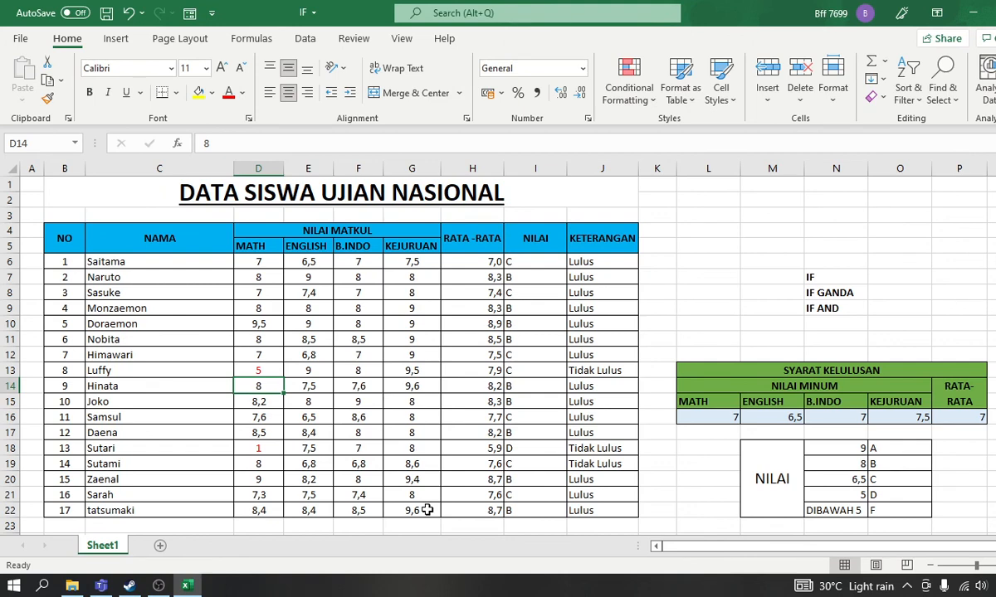
text(5)
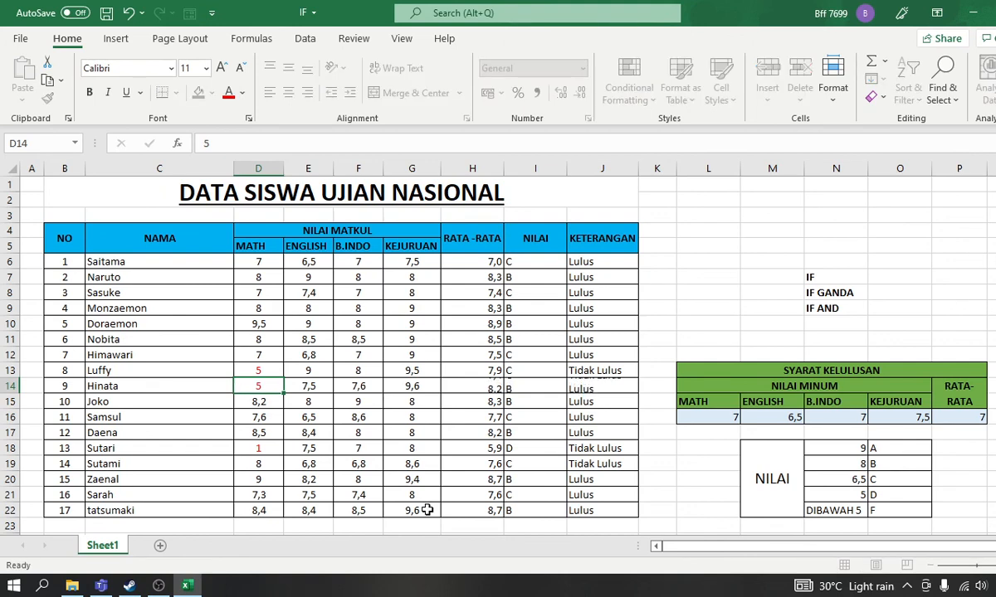
key(Return)
Set the MATH score in D13 to 8 and the one in D14 to 66.
key(Up)
key(Up)
key(Up)
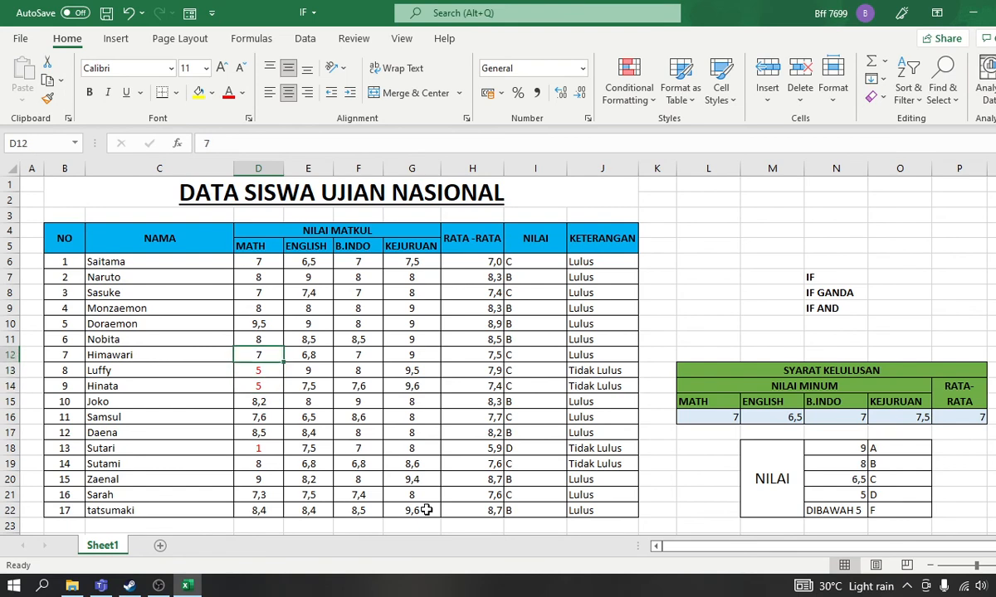
key(Down)
text(8)
key(Return)
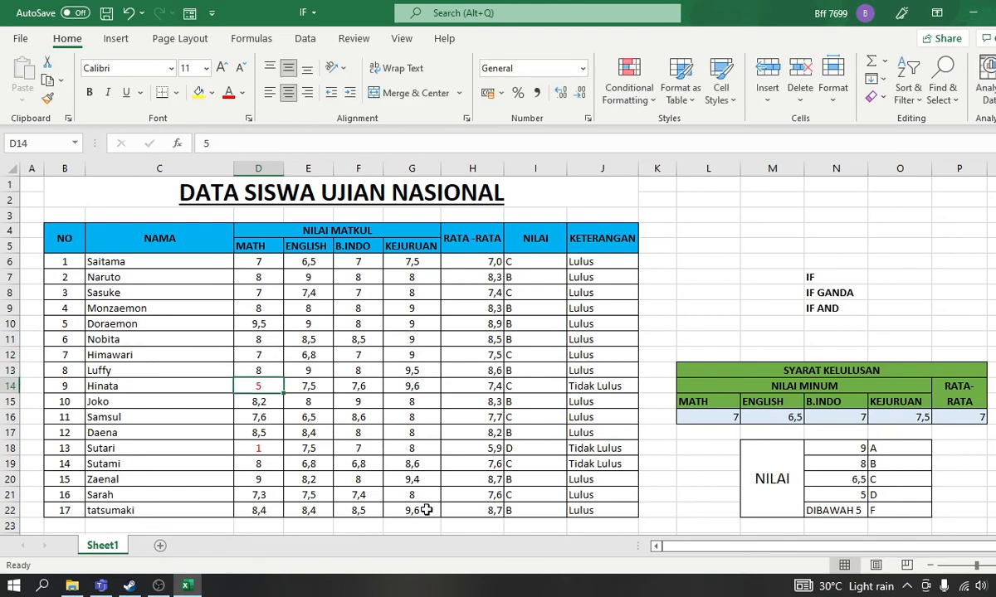
text(66)
key(Return)
Set the MATH score in D18 to 7.
key(Down)
key(Down)
key(Down)
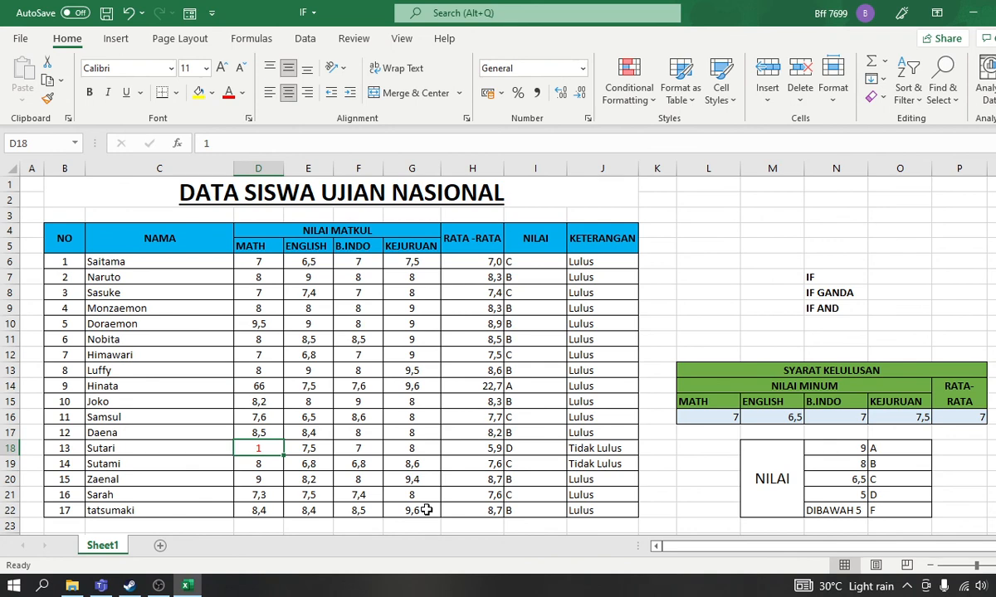
text(2)
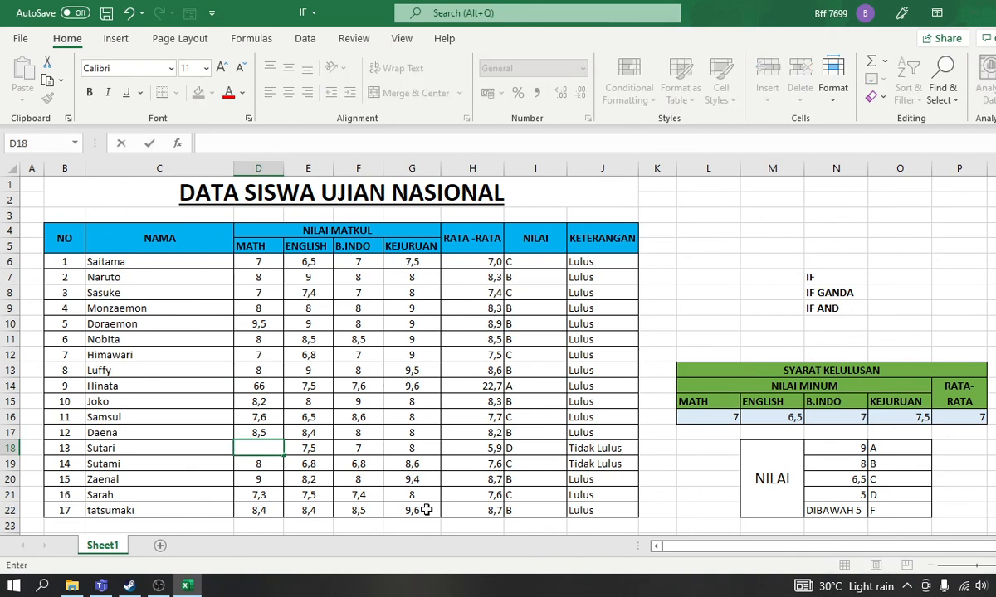
key(Up)
Set the MATH score in D14 to 8.
key(Up)
key(Up)
key(Up)
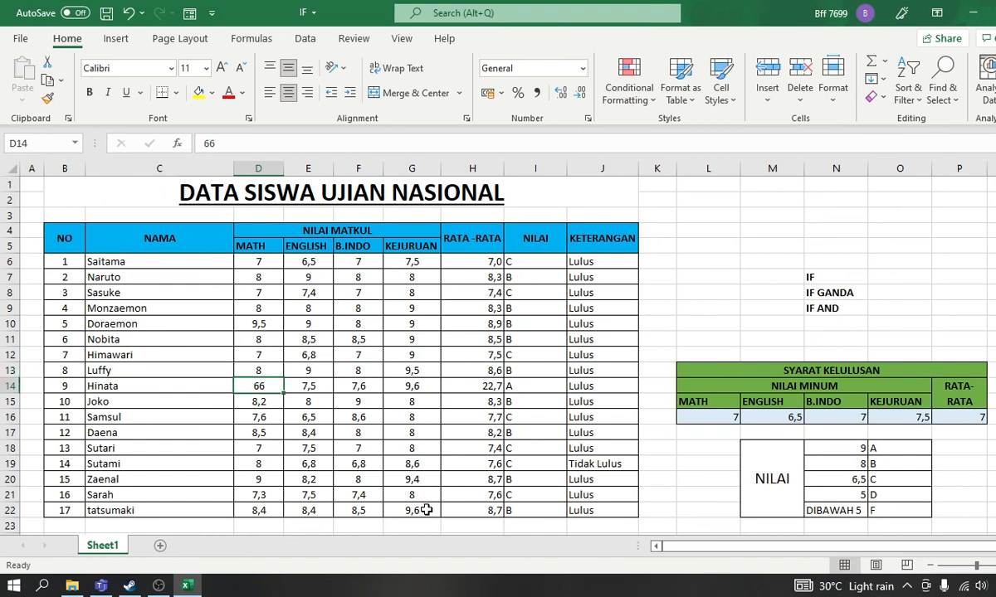
text(8)
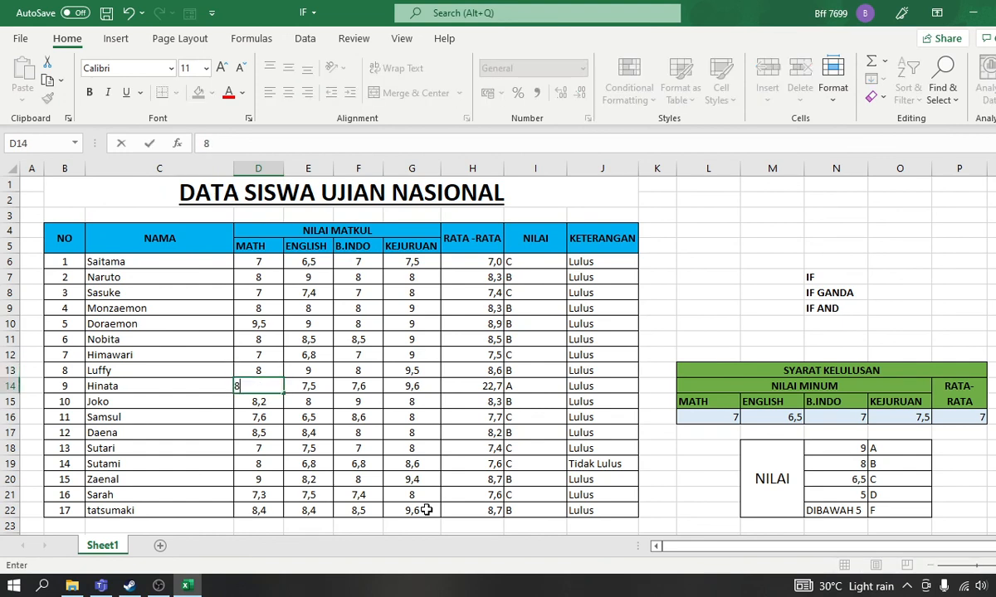
key(Down)
Set the MATH score in D19 to 7.
key(Down)
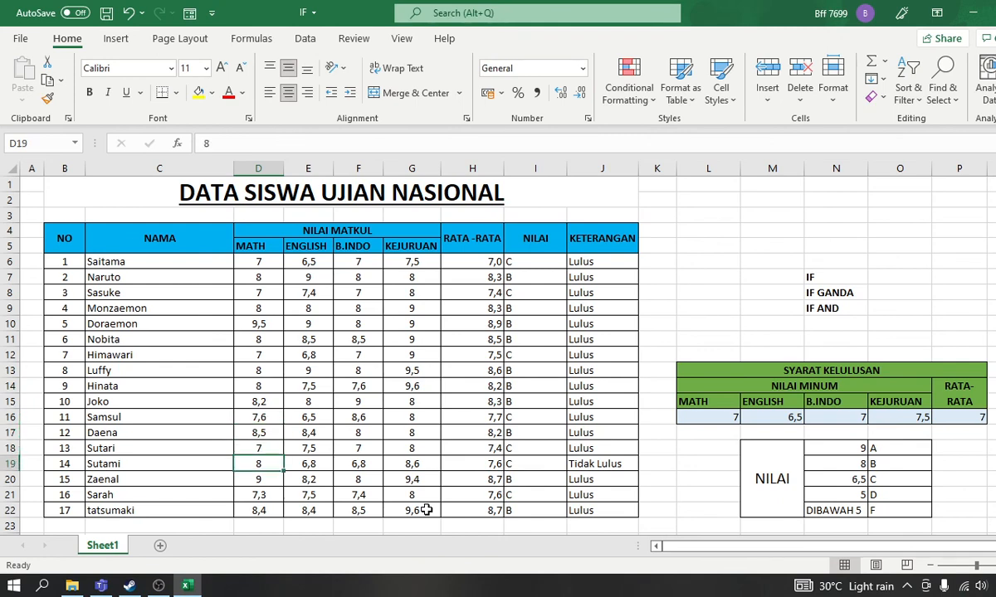
text(7)
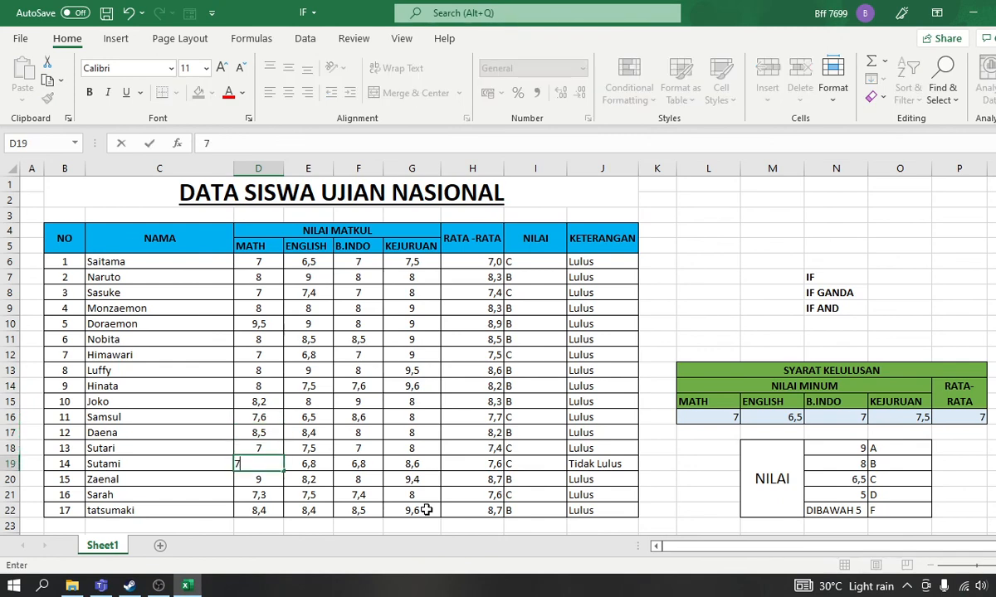
key(Return)
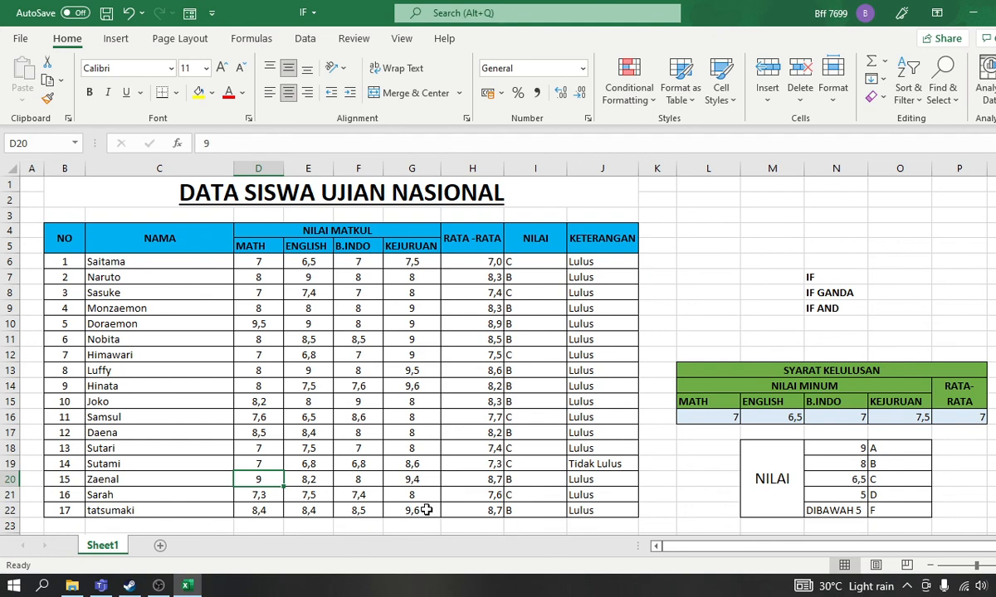